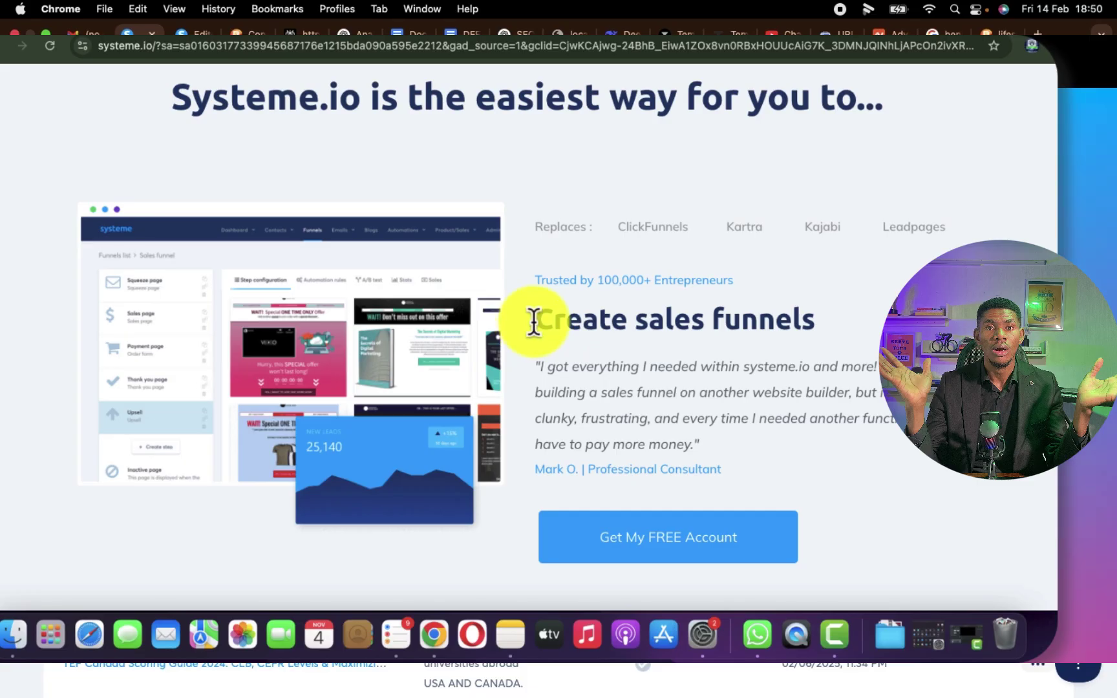
# - Examine the systeme.io homepage's feature sections on sales funnels, marketing emails, websites, affiliates, online courses and marketing automation
pyautogui.moveTo(534, 322); pyautogui.dragTo(843, 315)
pyautogui.scroll(-5, 843, 315)
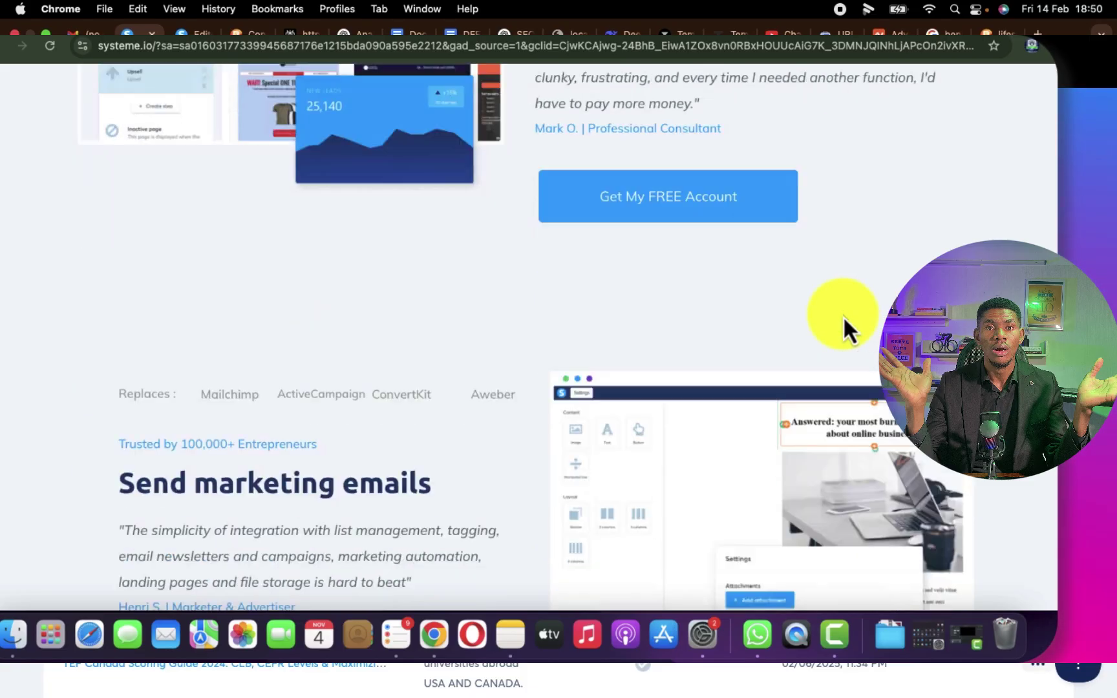
pyautogui.scroll(-4, 843, 315)
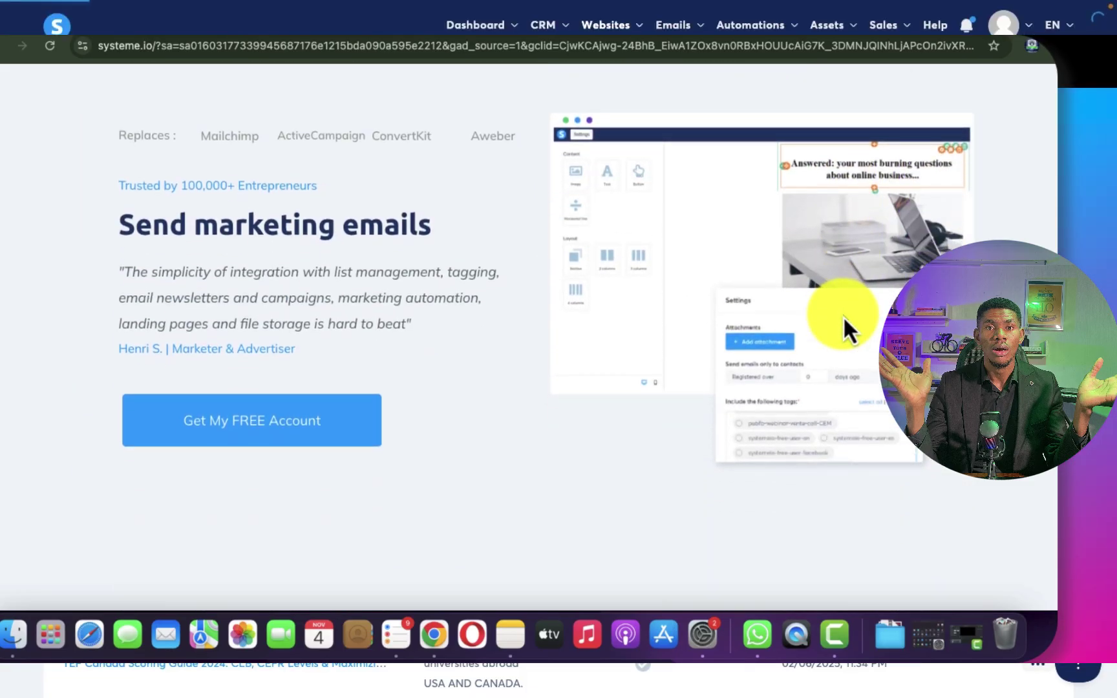
pyautogui.scroll(-3, 843, 315)
pyautogui.scroll(4, 843, 315)
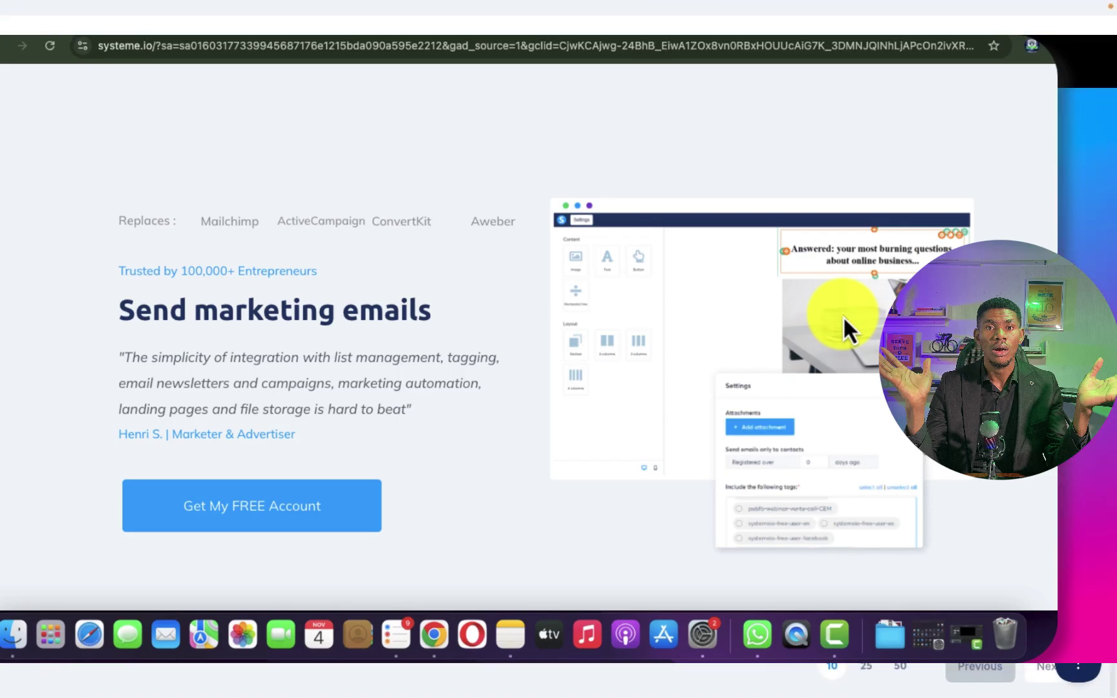
pyautogui.scroll(-6, 843, 315)
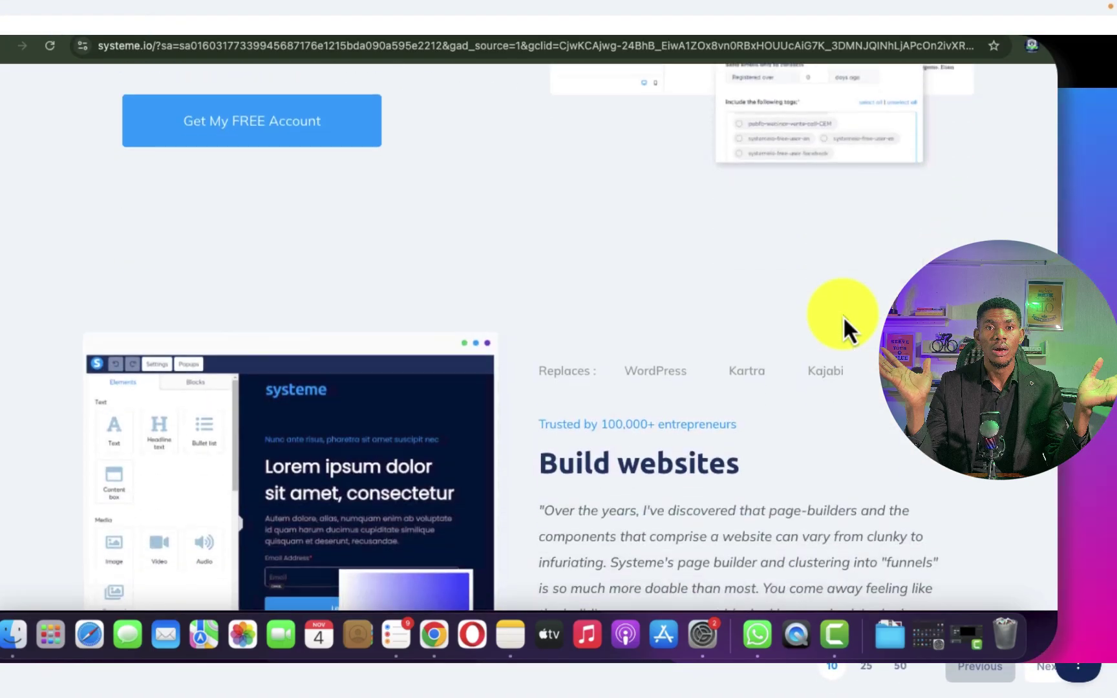
pyautogui.scroll(-2, 843, 315)
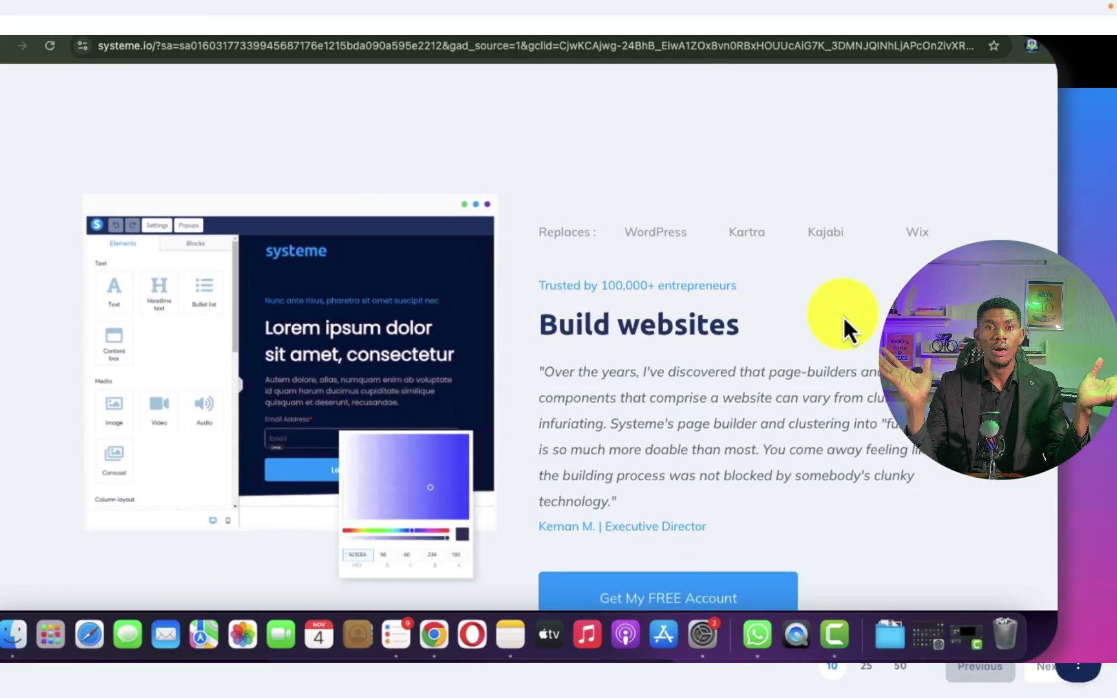
pyautogui.scroll(-10, 843, 315)
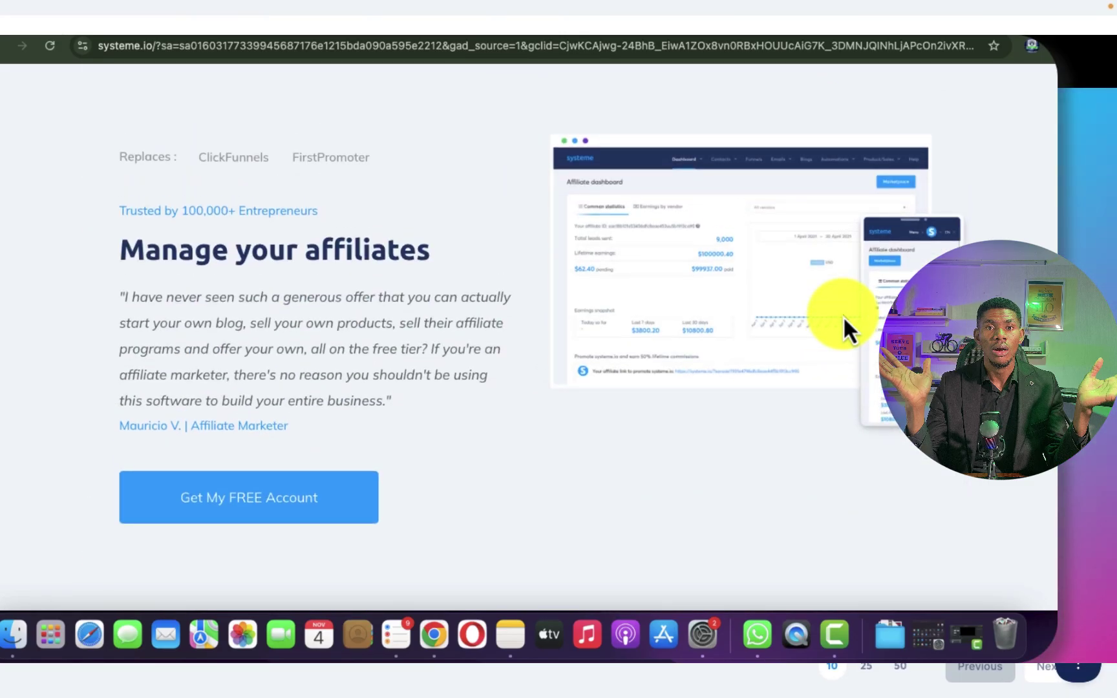
pyautogui.scroll(-8, 843, 315)
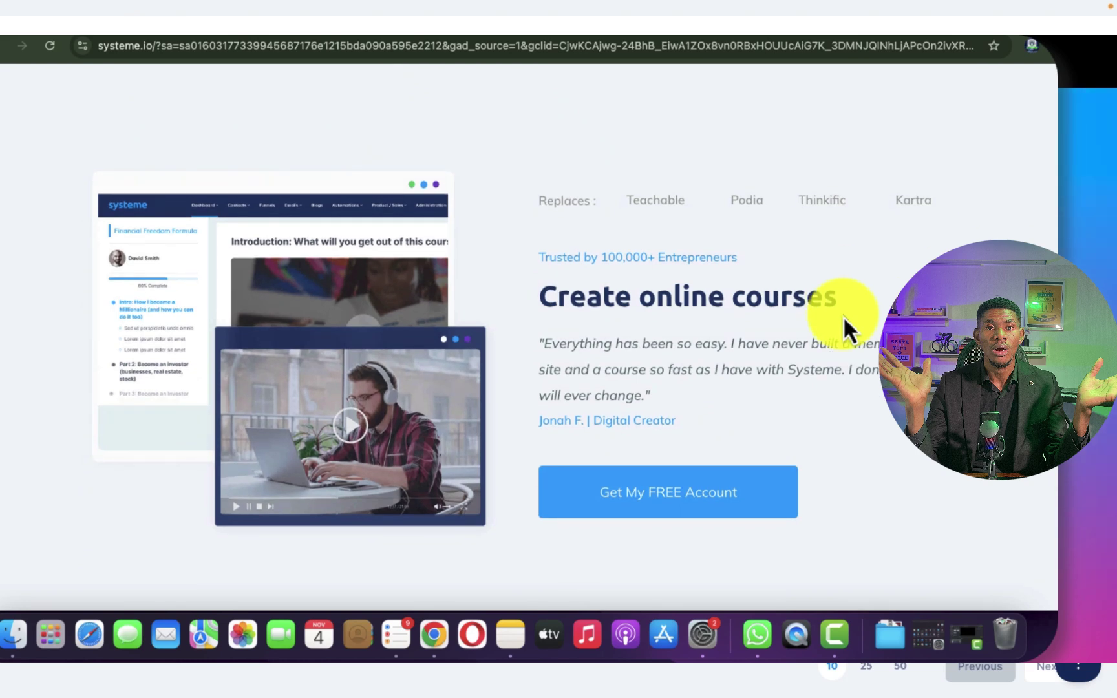
pyautogui.scroll(-7, 843, 315)
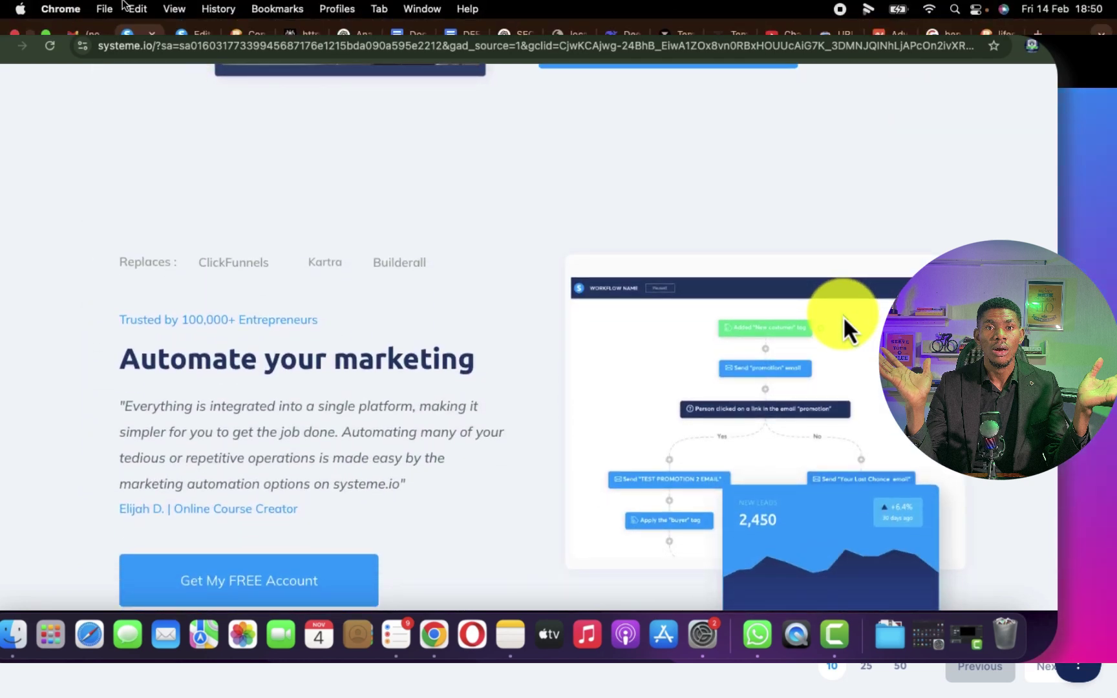
pyautogui.scroll(-7, 843, 315)
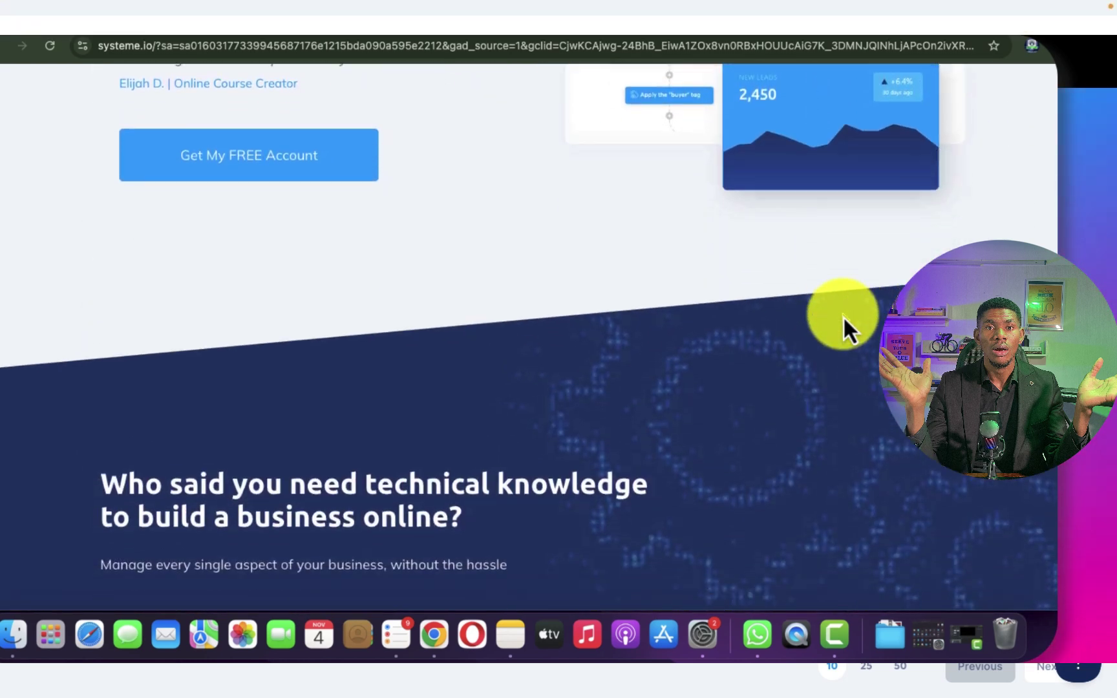
pyautogui.scroll(20, 843, 314)
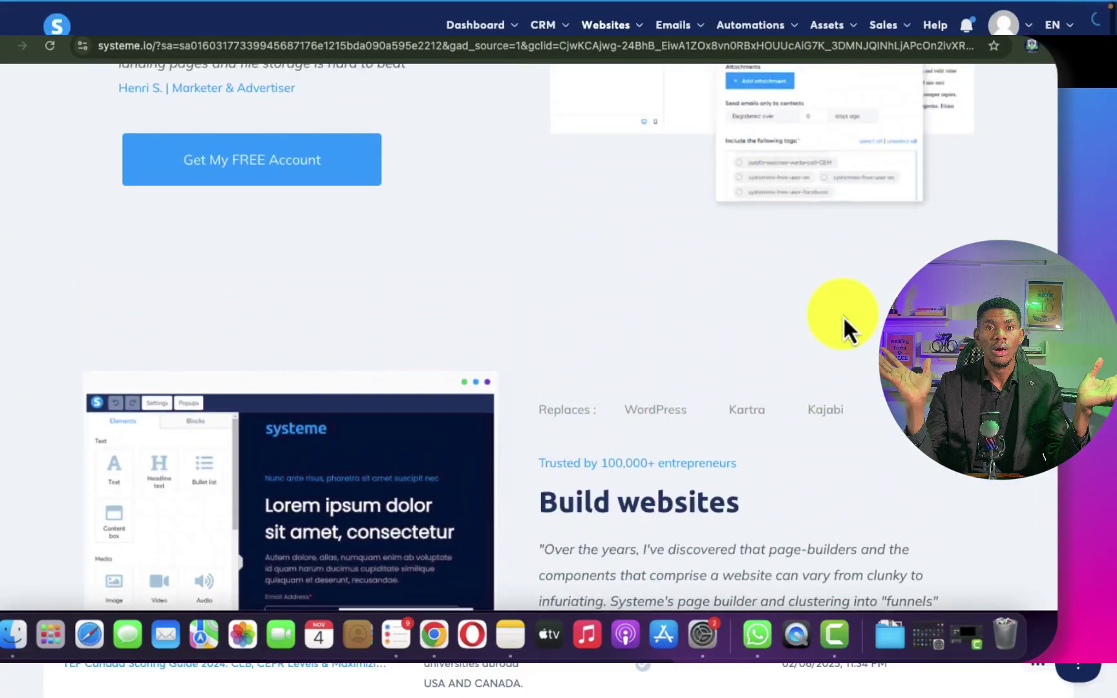
pyautogui.scroll(12, 843, 314)
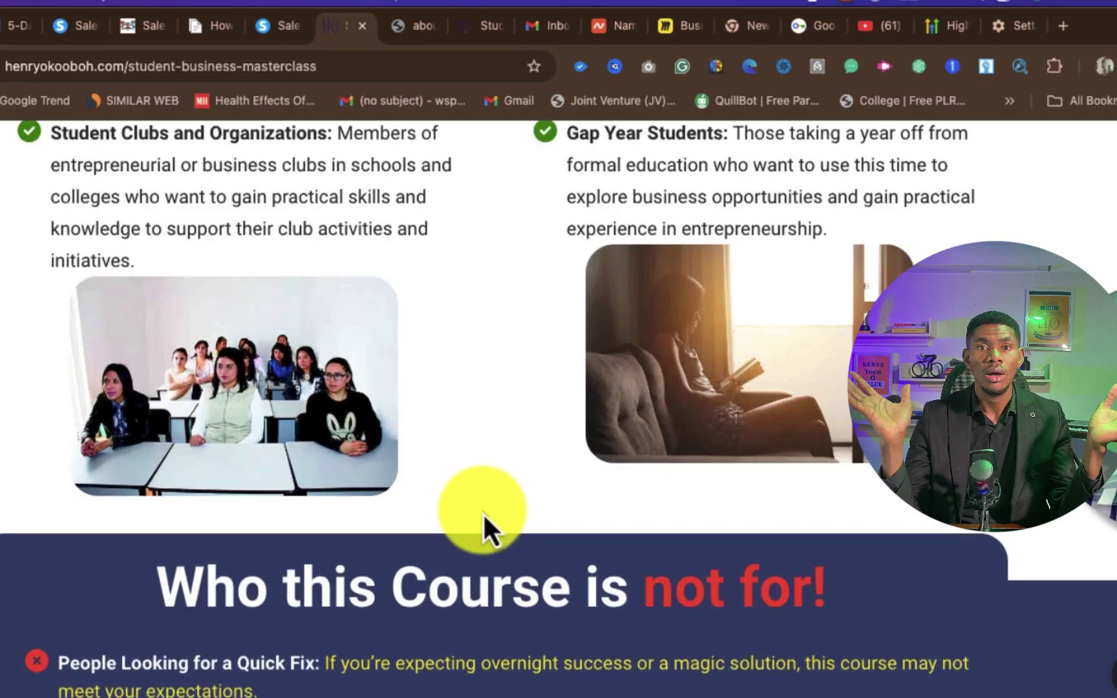
# - Read through the student business masterclass sales page, from who the course is not for to its content, special offer and bonuses
pyautogui.scroll(-5, 483, 512)
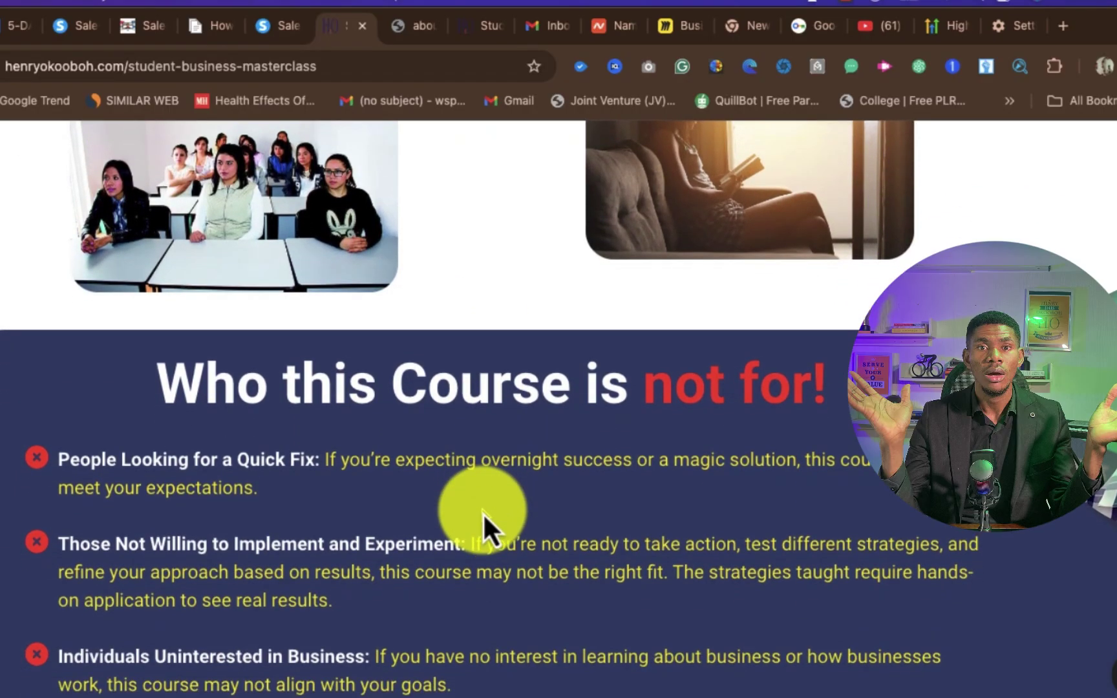
pyautogui.scroll(-5, 482, 512)
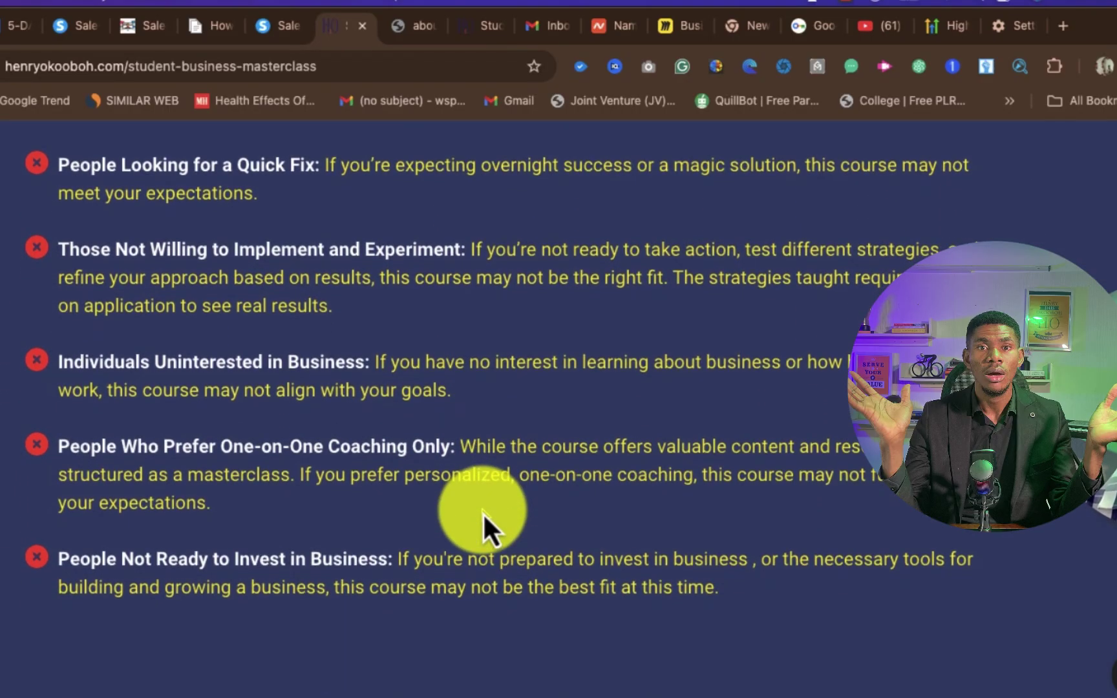
pyautogui.scroll(-8, 483, 512)
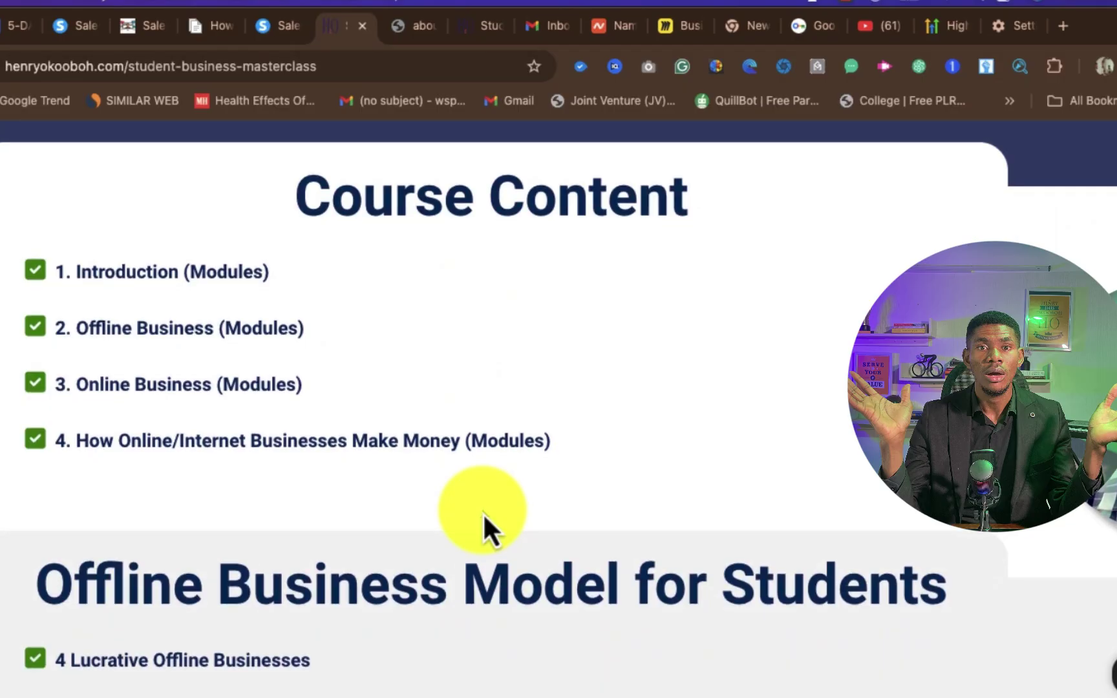
pyautogui.scroll(-3, 483, 512)
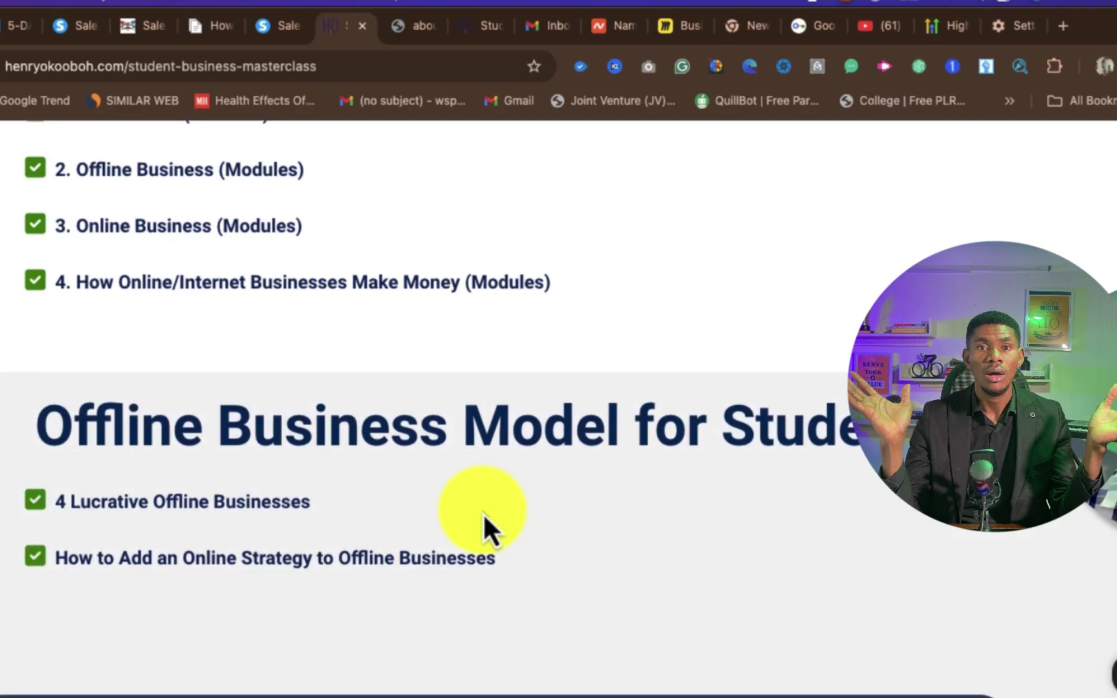
pyautogui.scroll(-1, 483, 512)
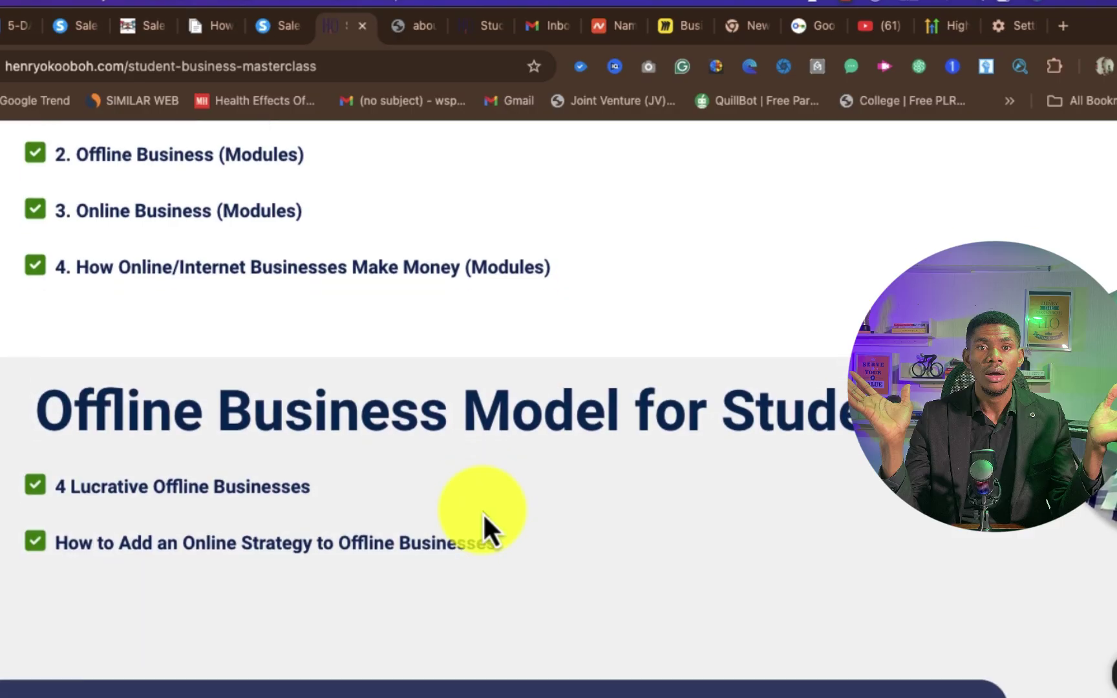
pyautogui.scroll(-5, 483, 512)
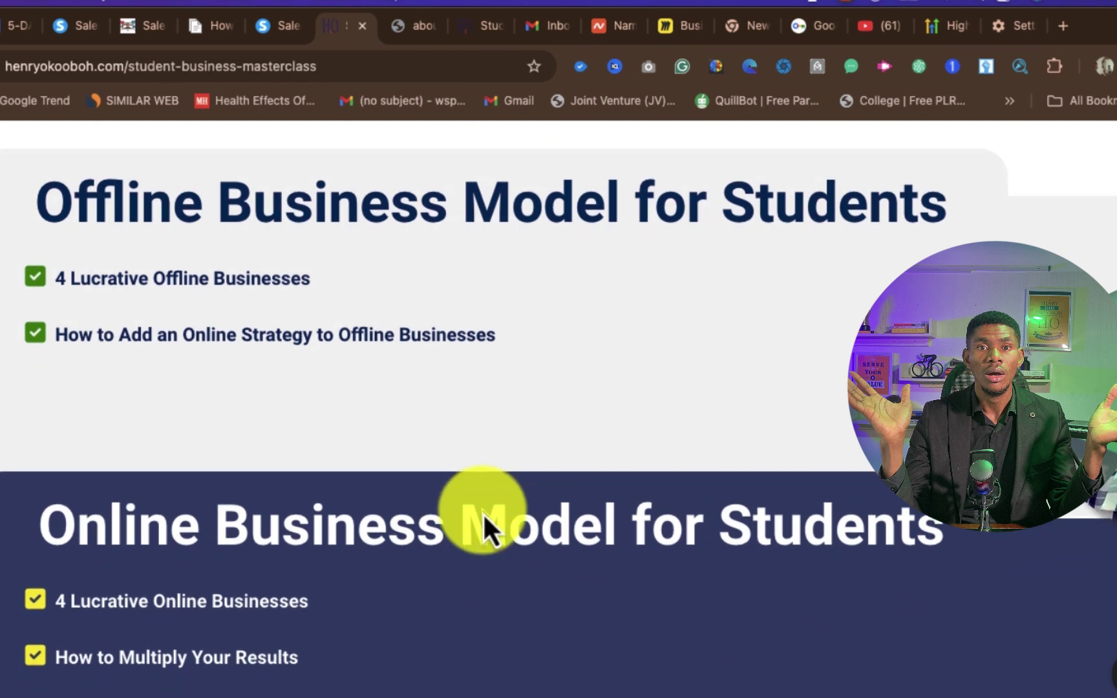
pyautogui.scroll(-5, 483, 512)
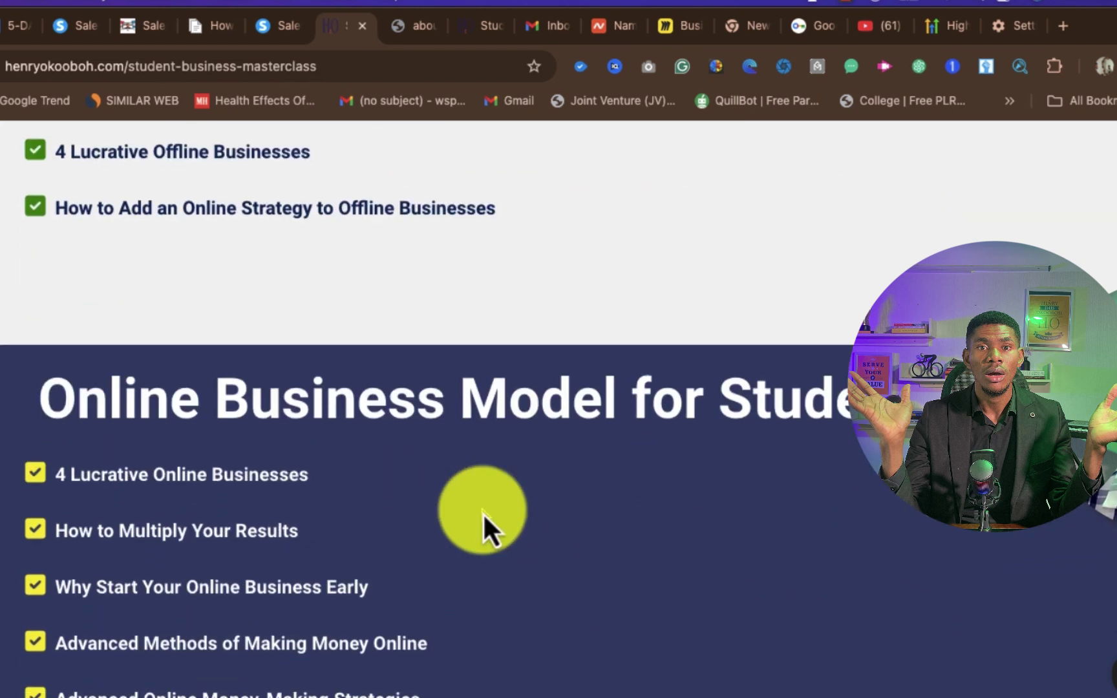
pyautogui.scroll(-1, 483, 512)
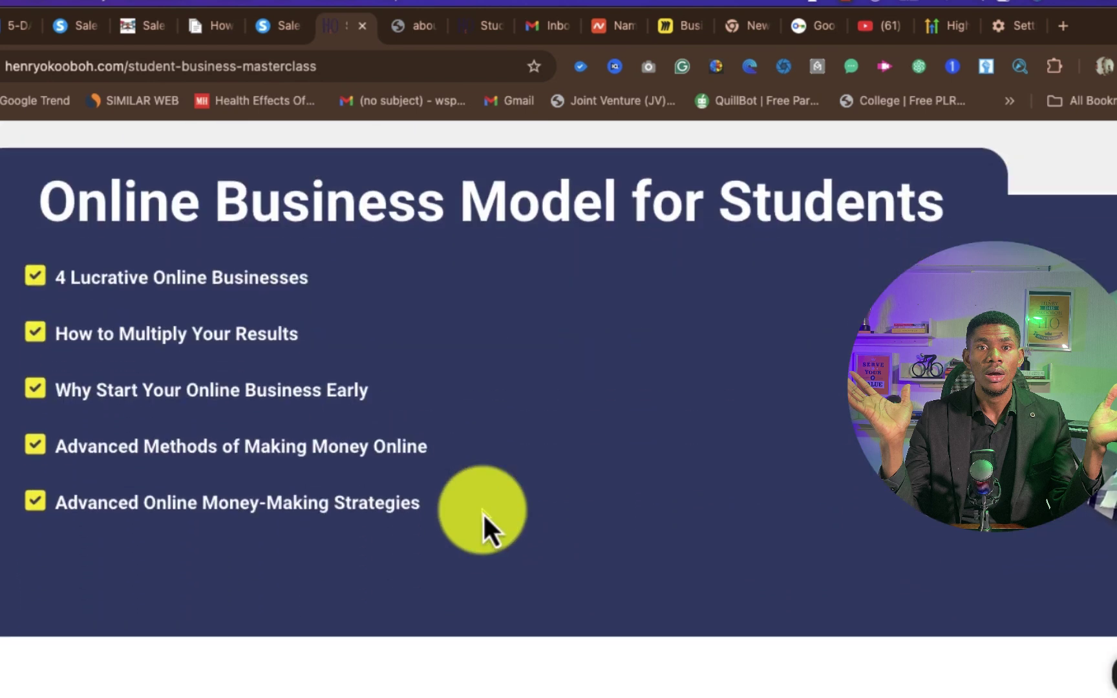
pyautogui.scroll(-10, 483, 512)
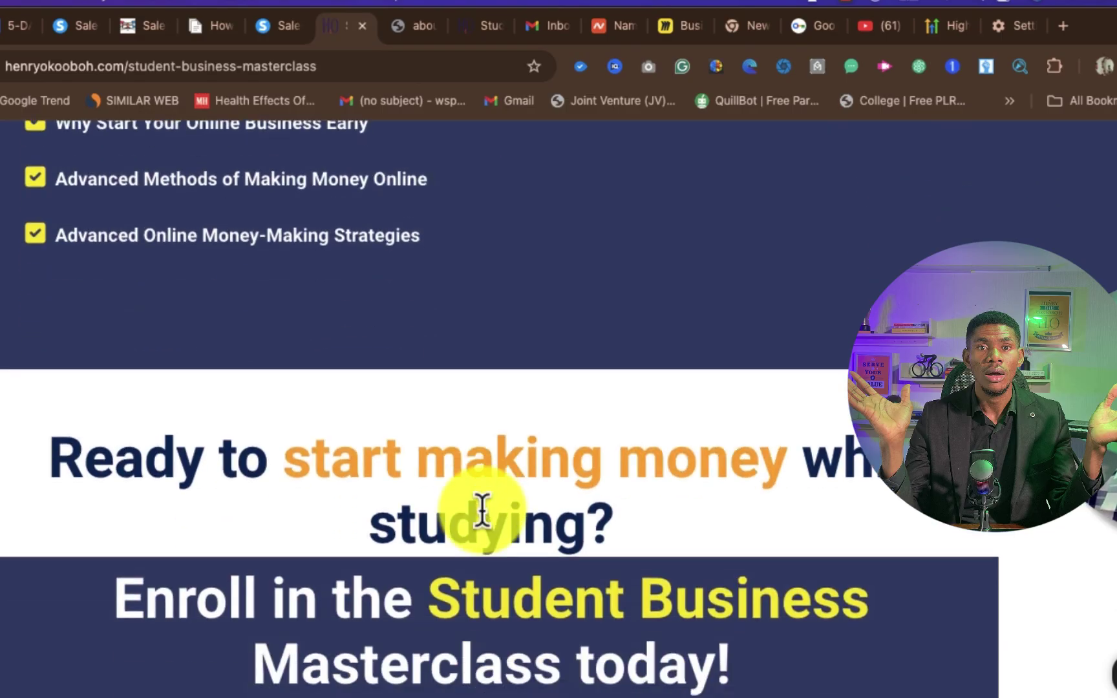
pyautogui.scroll(-3, 483, 511)
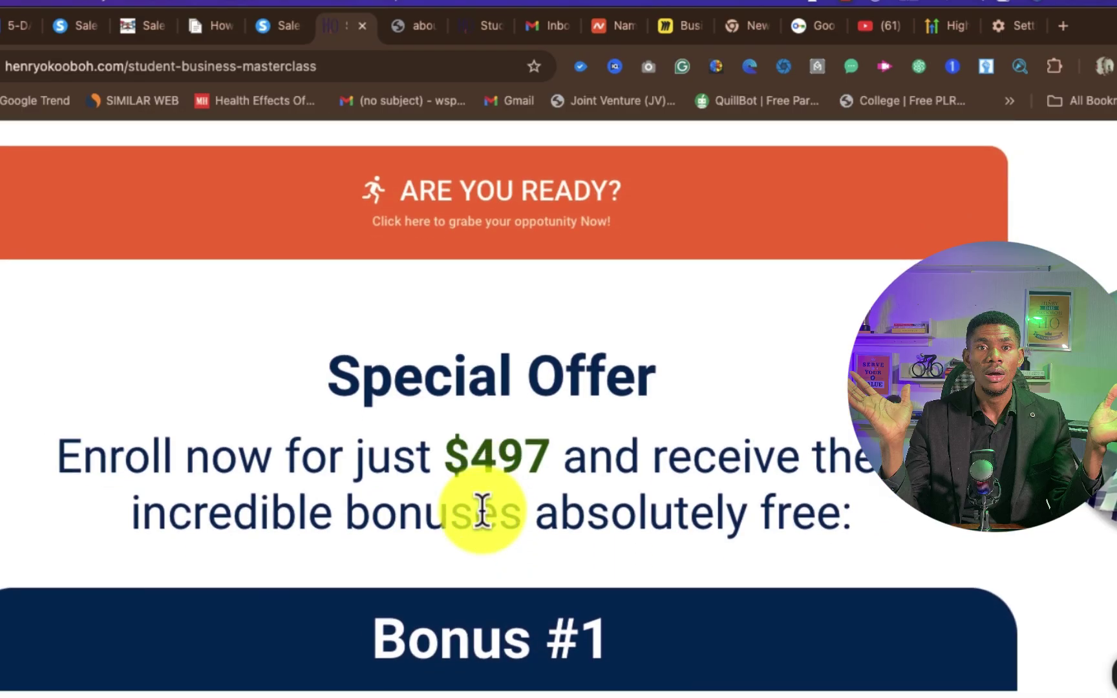
pyautogui.scroll(-2, 483, 512)
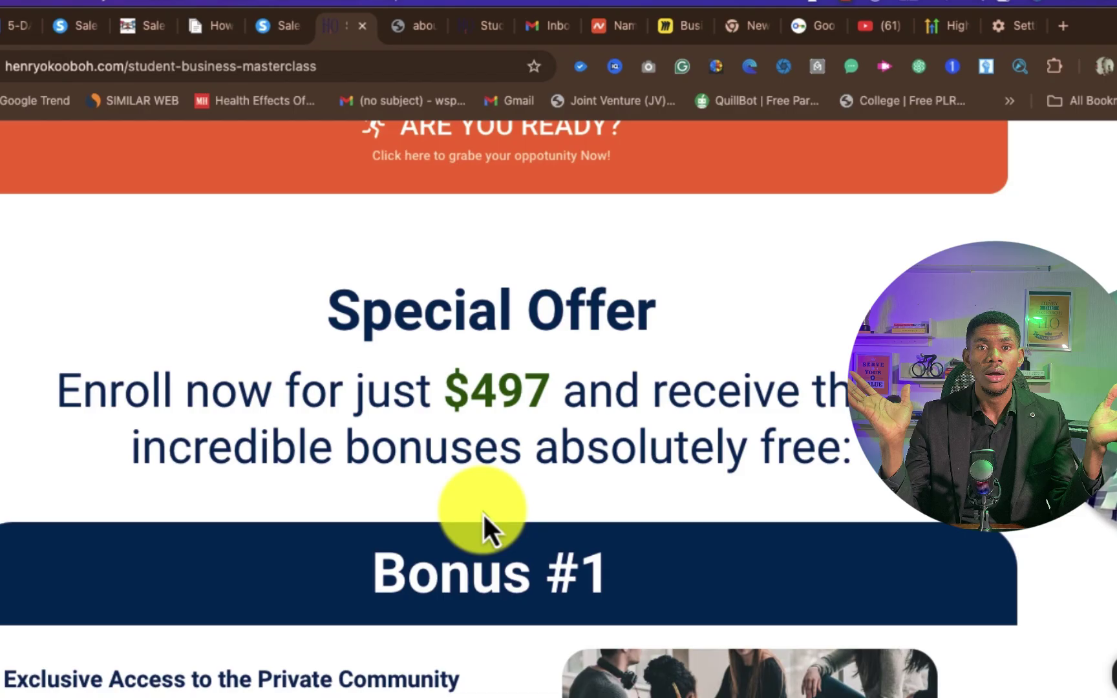
pyautogui.scroll(-11, 483, 512)
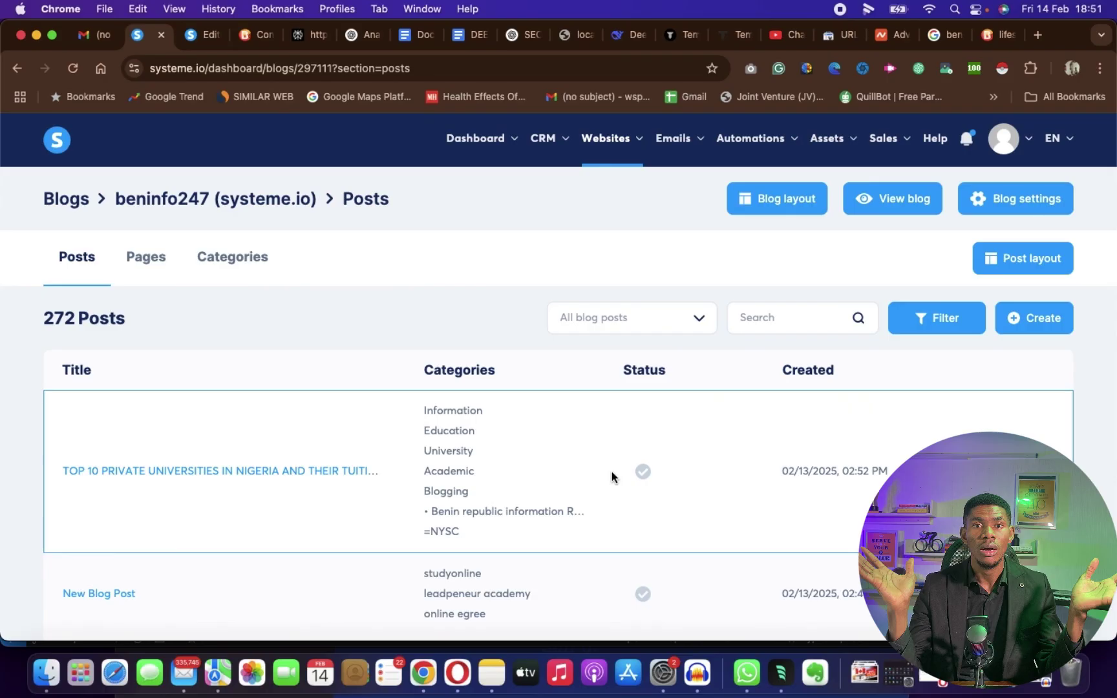
# - Show the beninfo247 blog's pages in systeme.io and review their titles and URLs
pyautogui.scroll(-1, 611, 471)
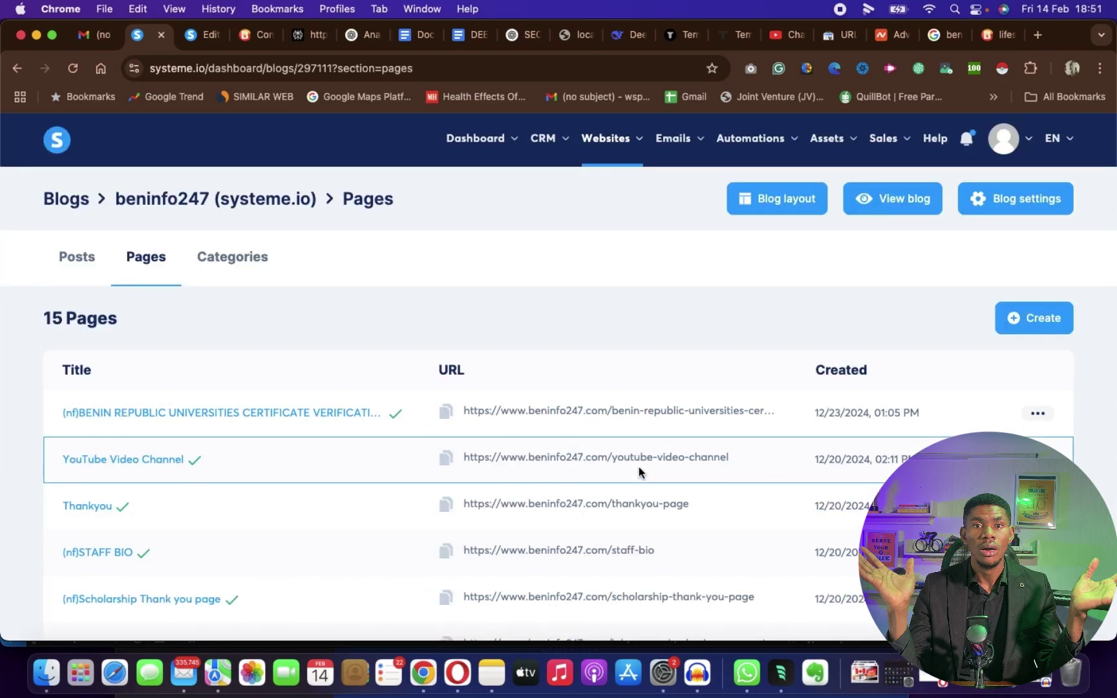
pyautogui.scroll(-5, 639, 467)
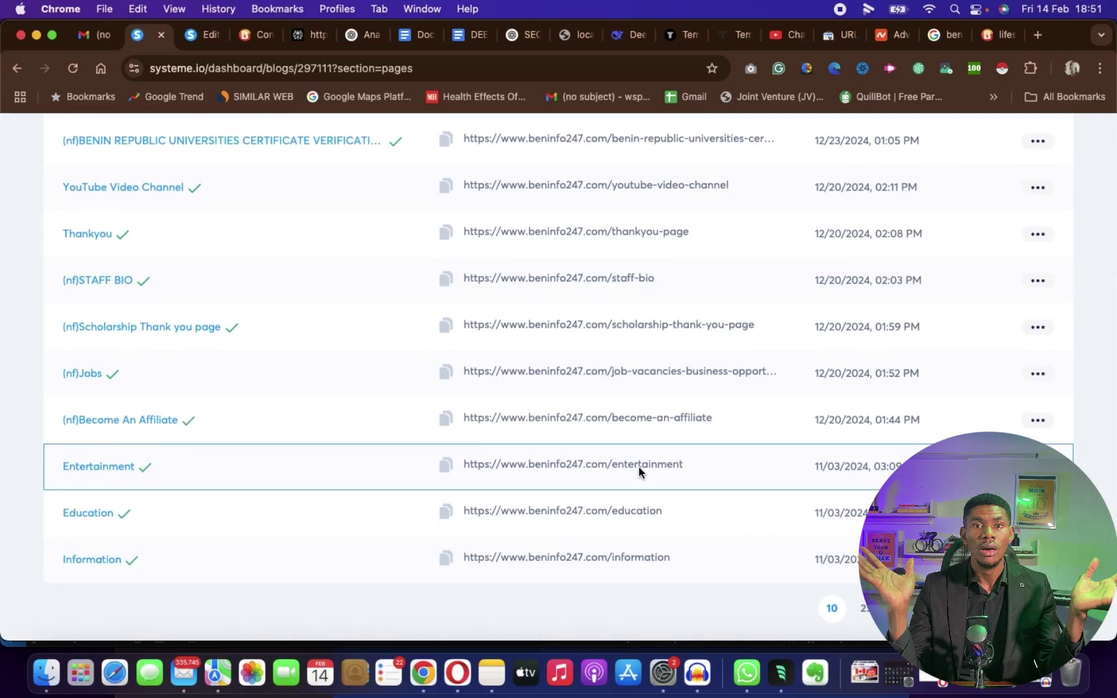
pyautogui.scroll(5, 638, 466)
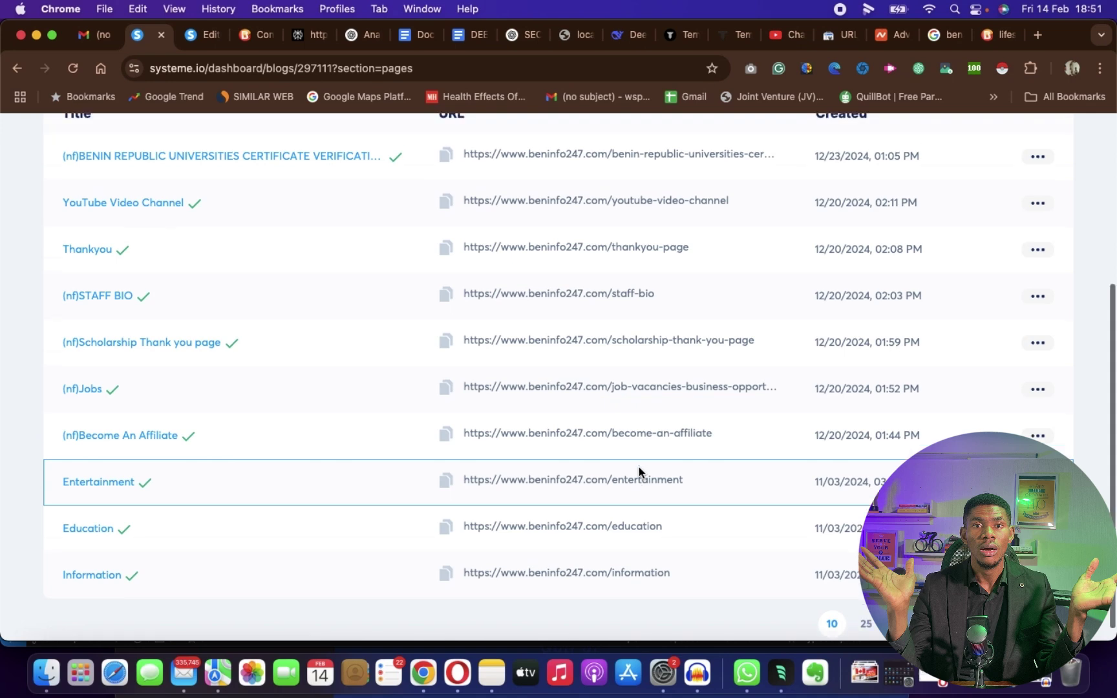
pyautogui.scroll(-5, 639, 467)
pyautogui.scroll(1, 639, 466)
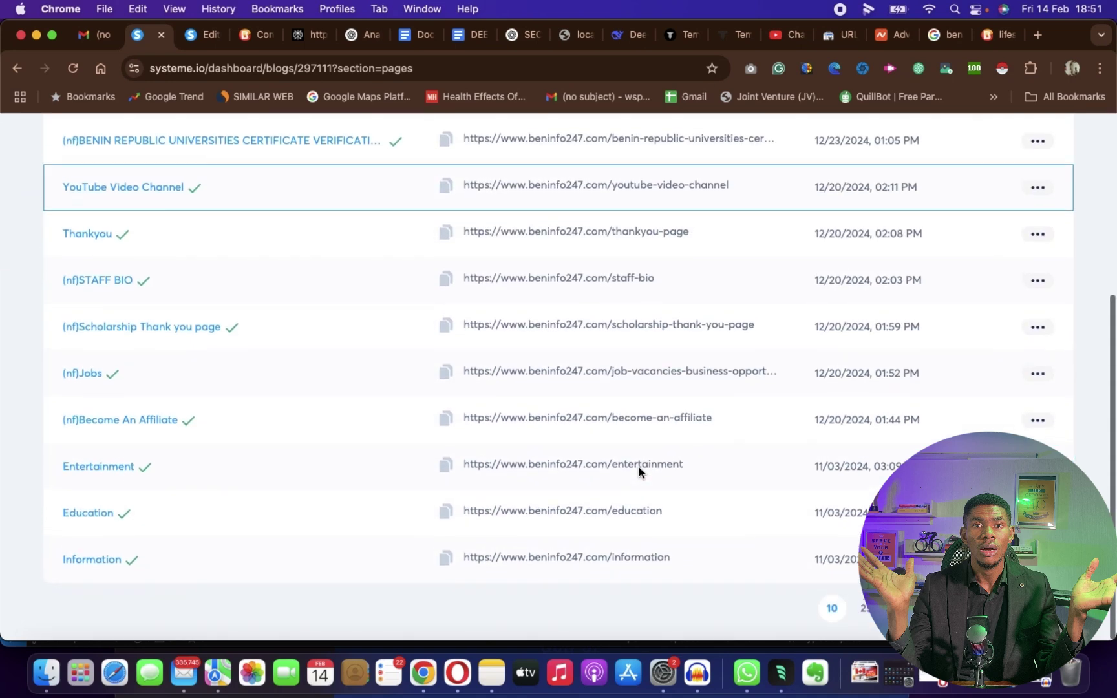
# - Switch to Google Search Console and review the URL inspection report for the beninfo247.com contact page
pyautogui.click(842, 36)
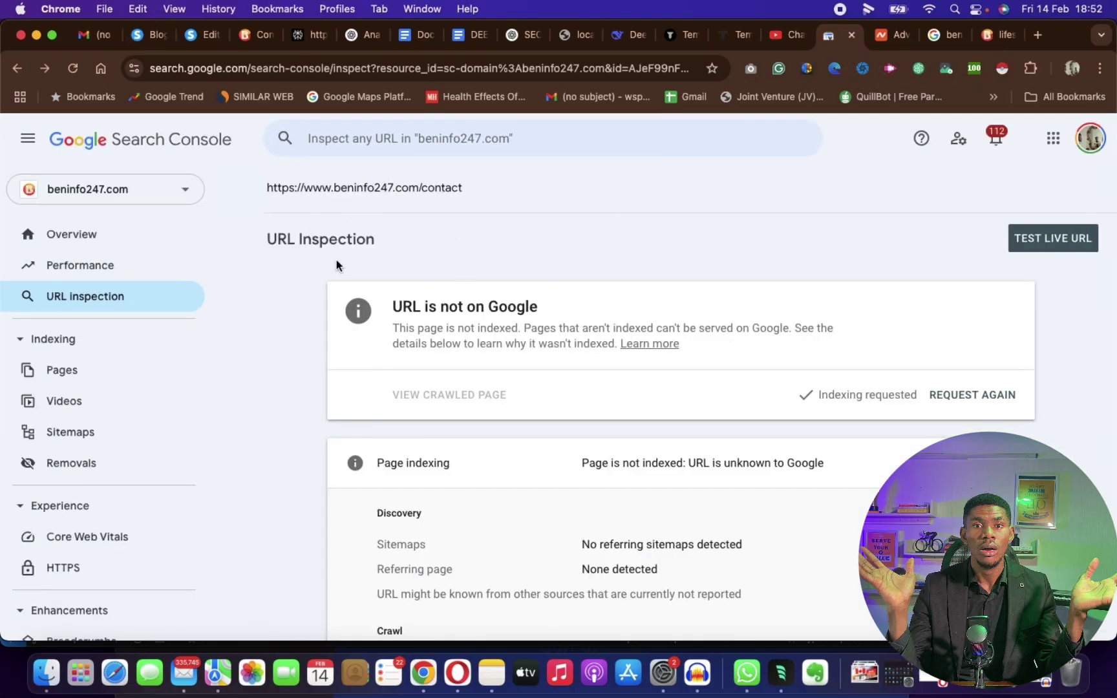
pyautogui.scroll(-5, 524, 496)
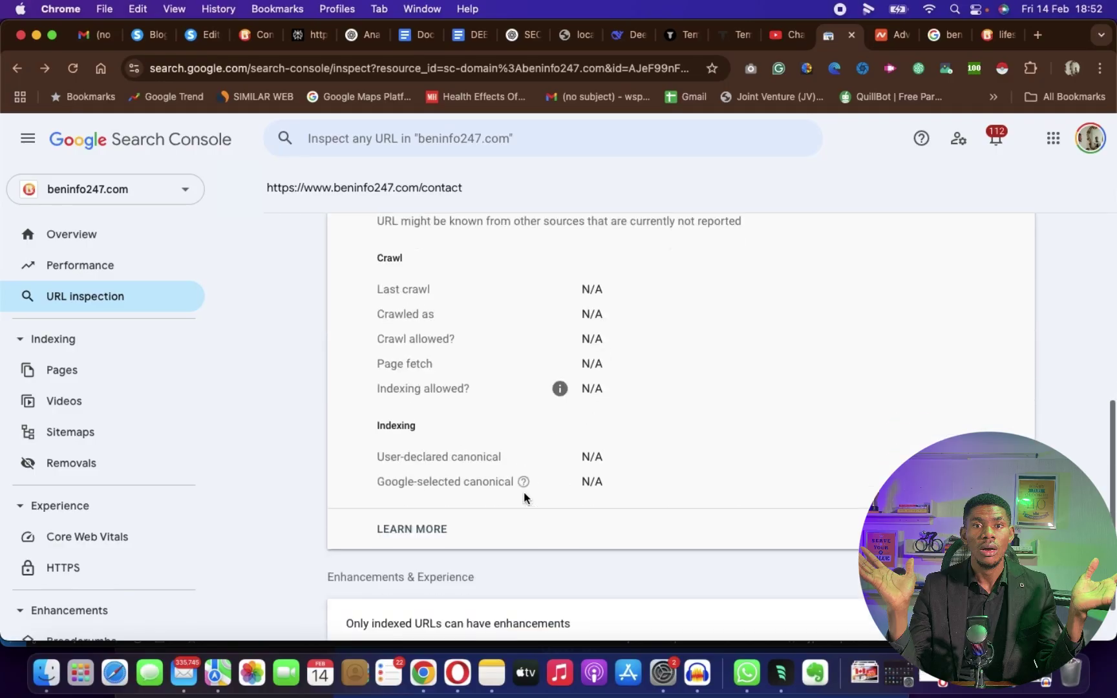
pyautogui.scroll(5, 524, 496)
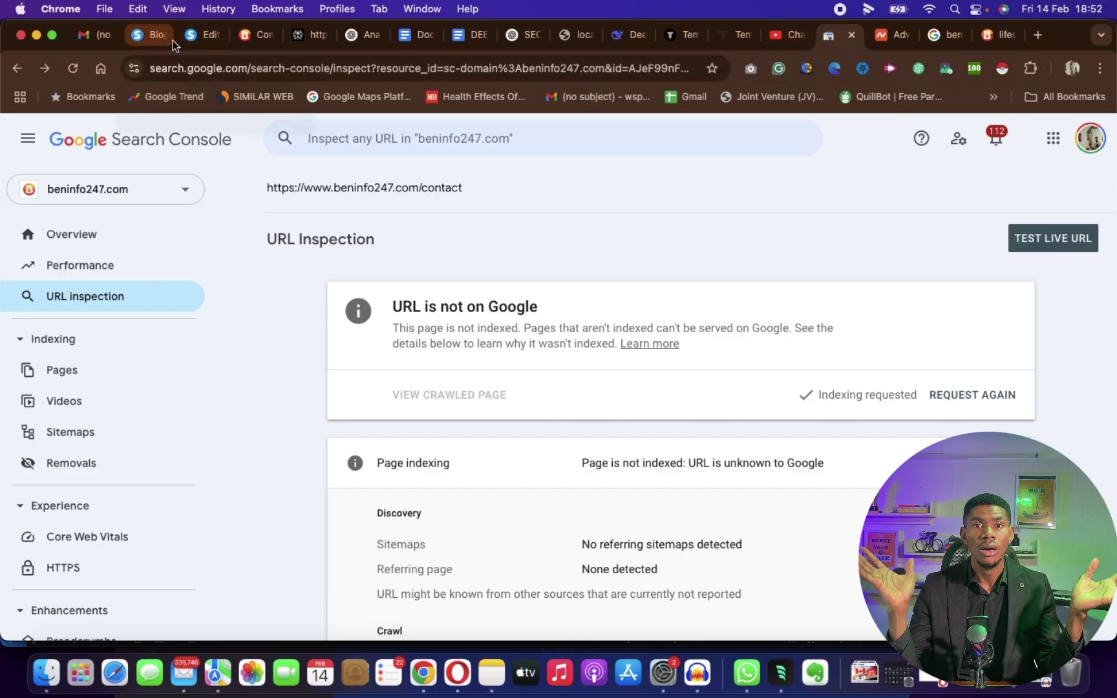
# - Return to the beninfo247 blog in systeme.io, open its blog settings and save them
pyautogui.click(209, 36)
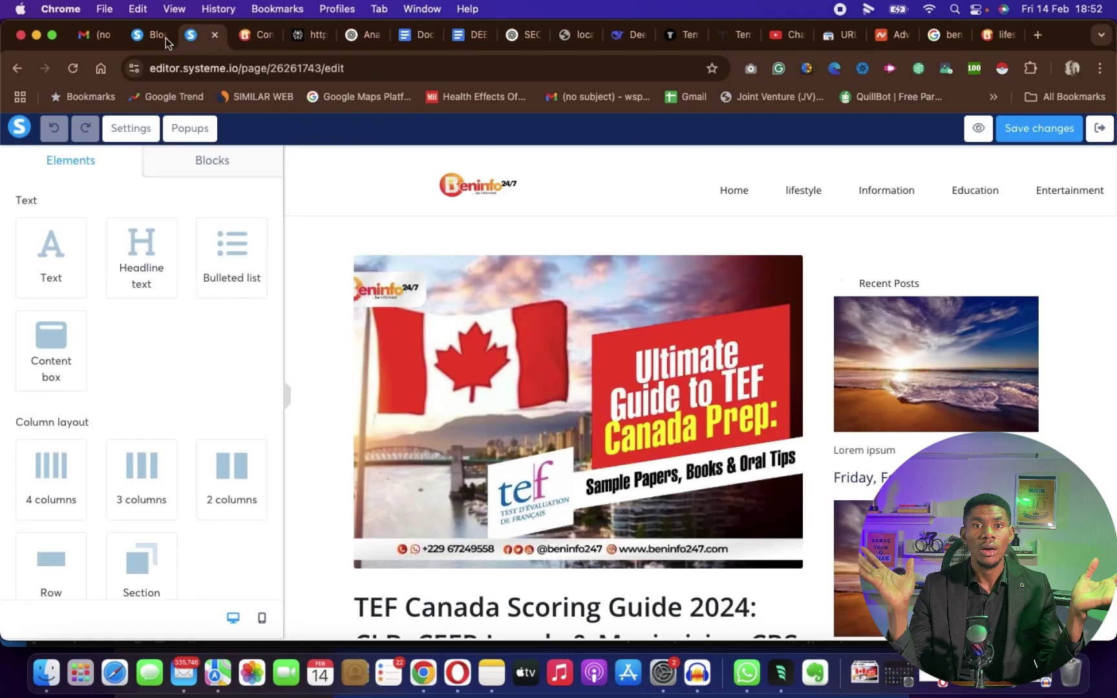
pyautogui.click(161, 42)
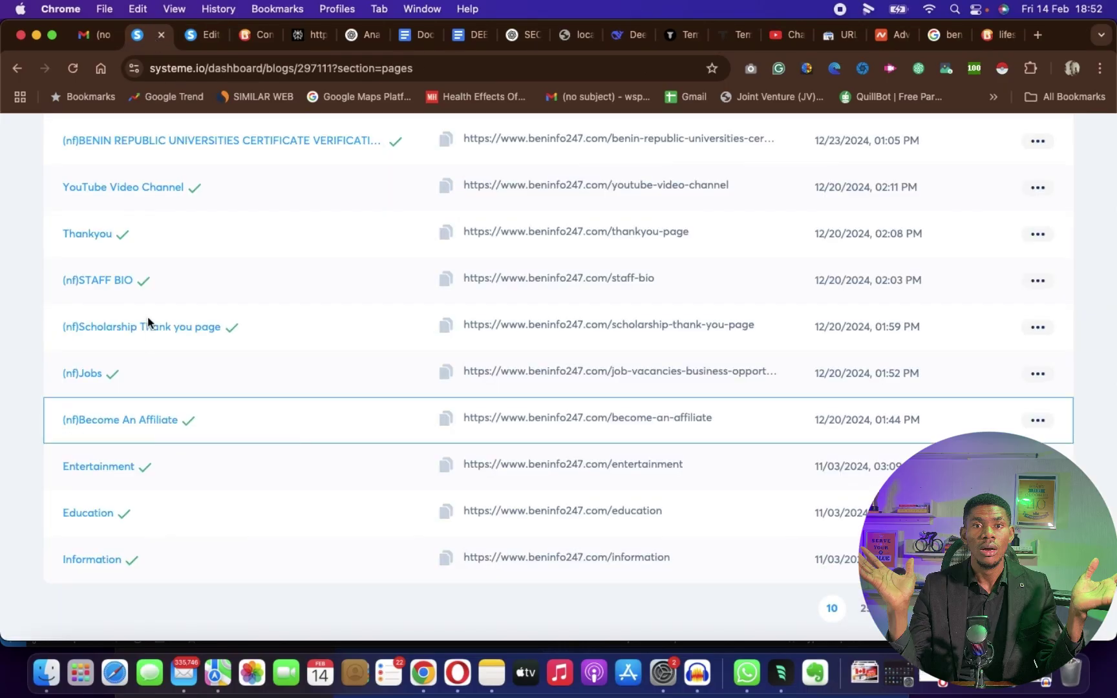
pyautogui.scroll(5, 158, 294)
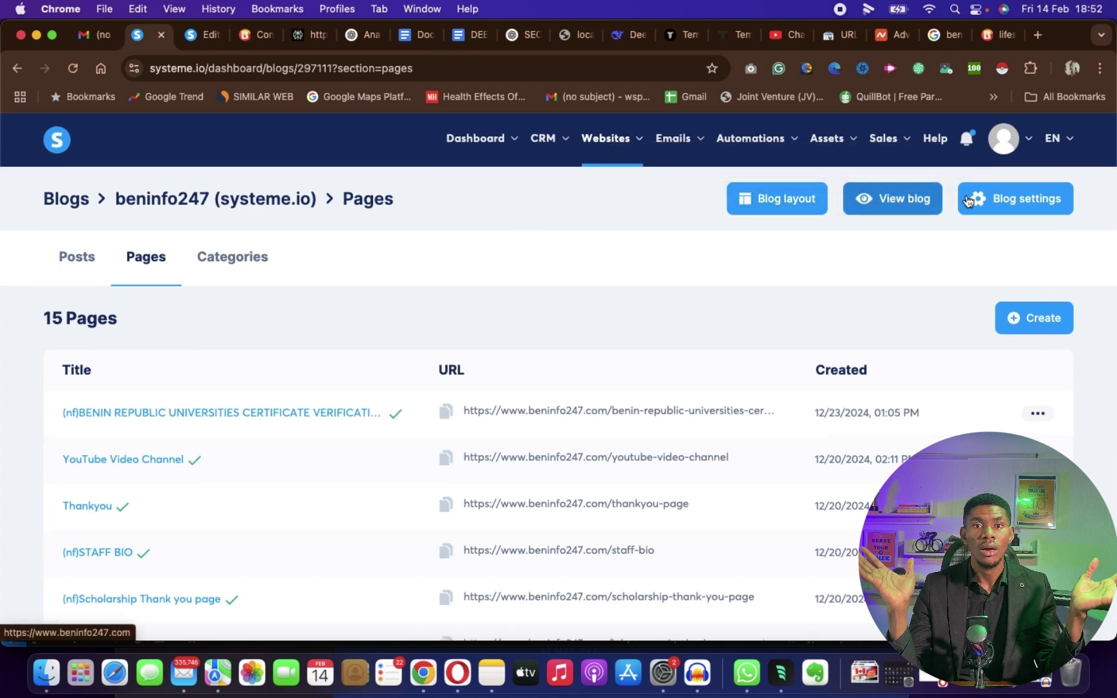
pyautogui.click(1036, 202)
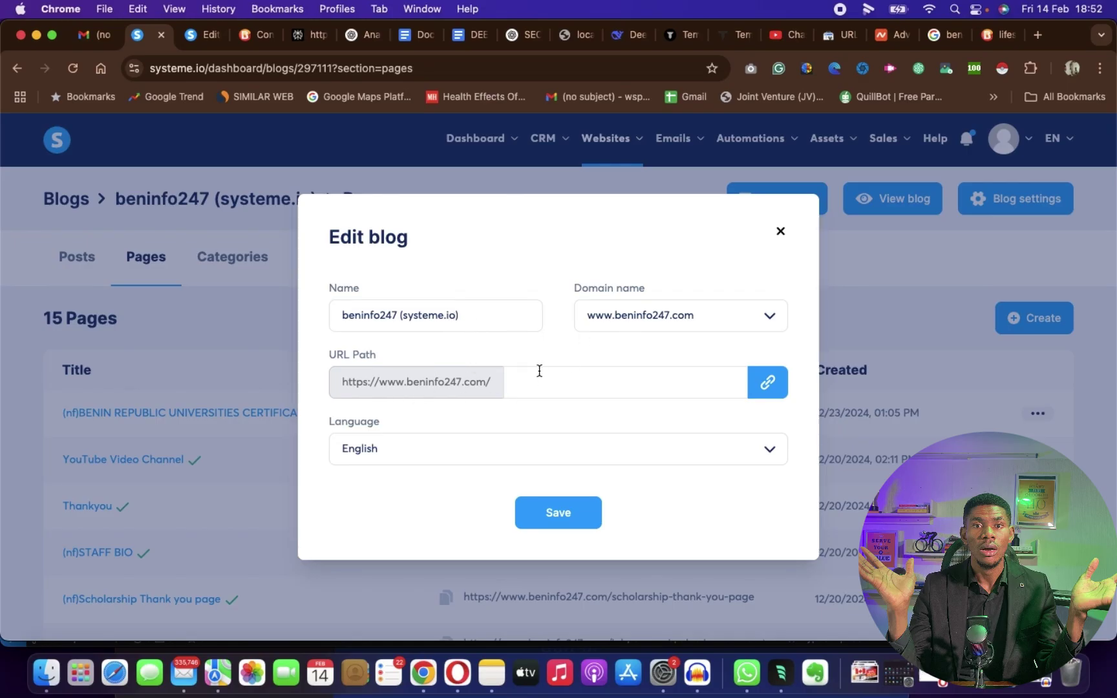
pyautogui.click(562, 510)
pyautogui.scroll(-1, 535, 372)
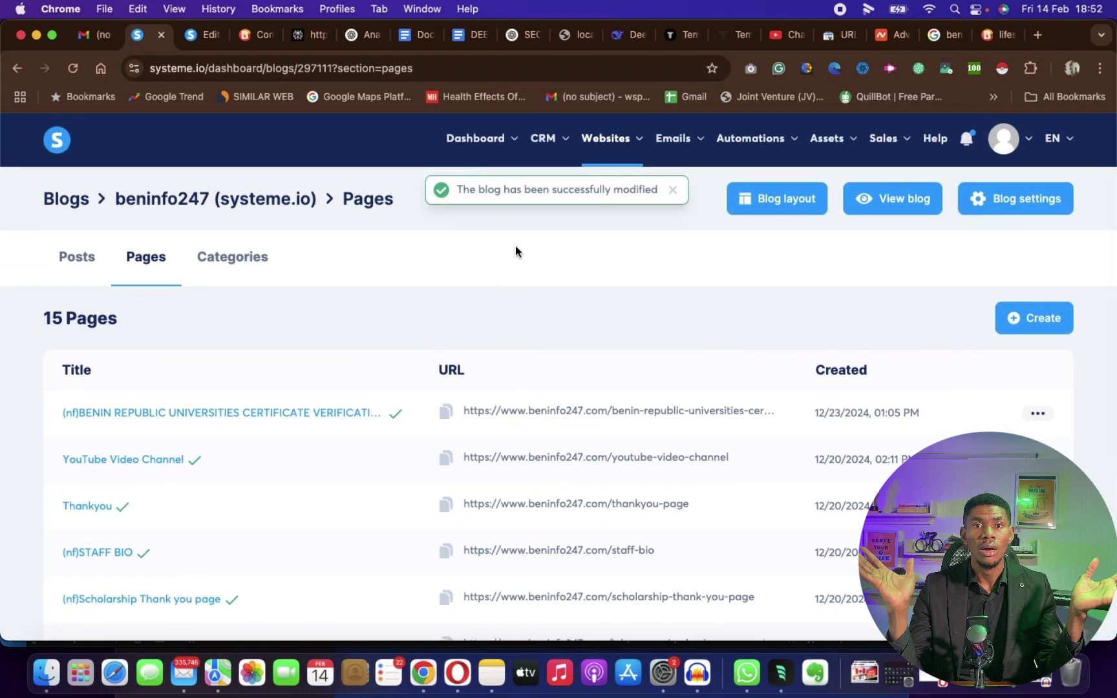
# - Review the URLs in the blog's pages list, highlighting the domain part of the Information page's address
pyautogui.scroll(-5, 339, 408)
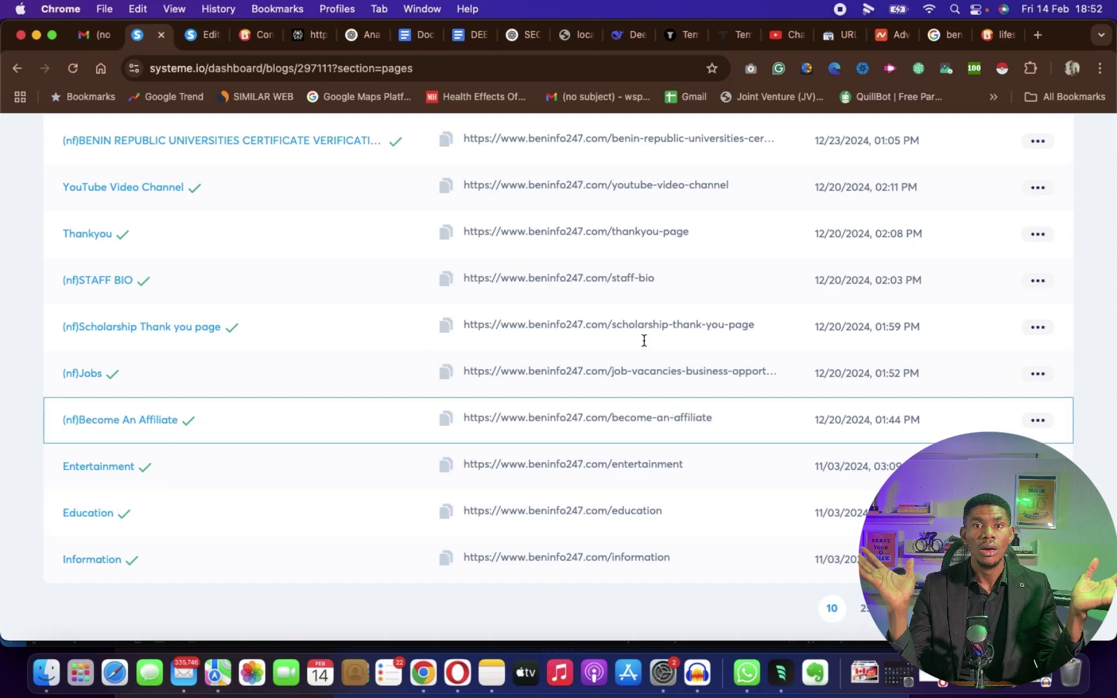
pyautogui.scroll(3, 643, 264)
pyautogui.scroll(-3, 644, 261)
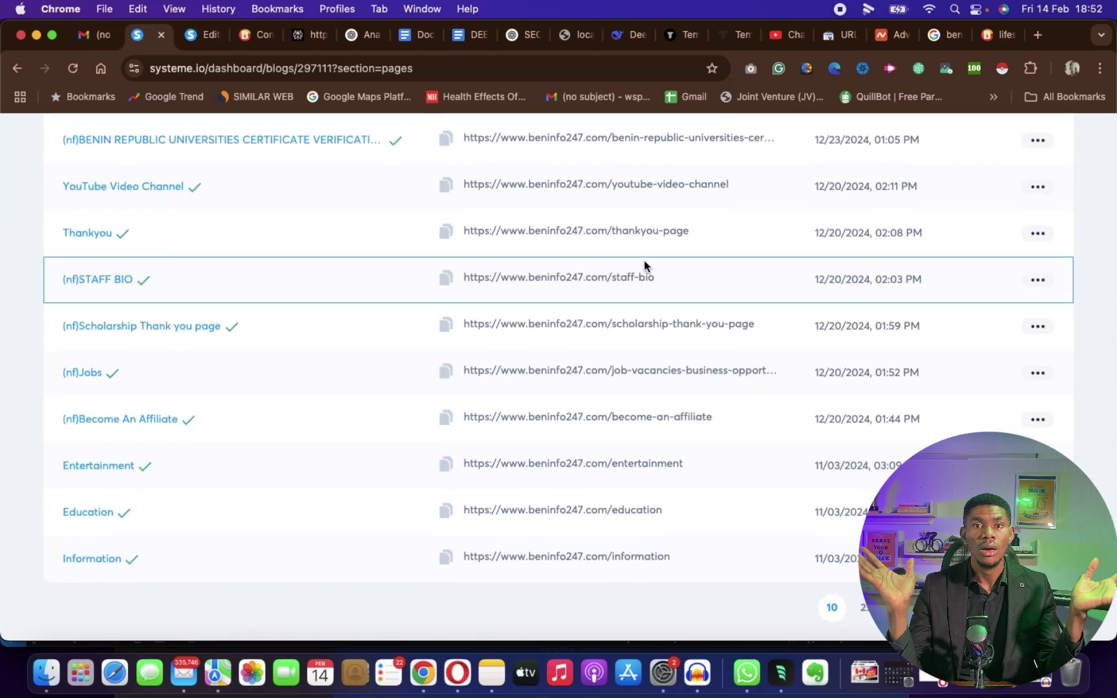
pyautogui.moveTo(464, 558); pyautogui.dragTo(568, 571)
pyautogui.click(582, 562)
pyautogui.moveTo(464, 557); pyautogui.dragTo(611, 560)
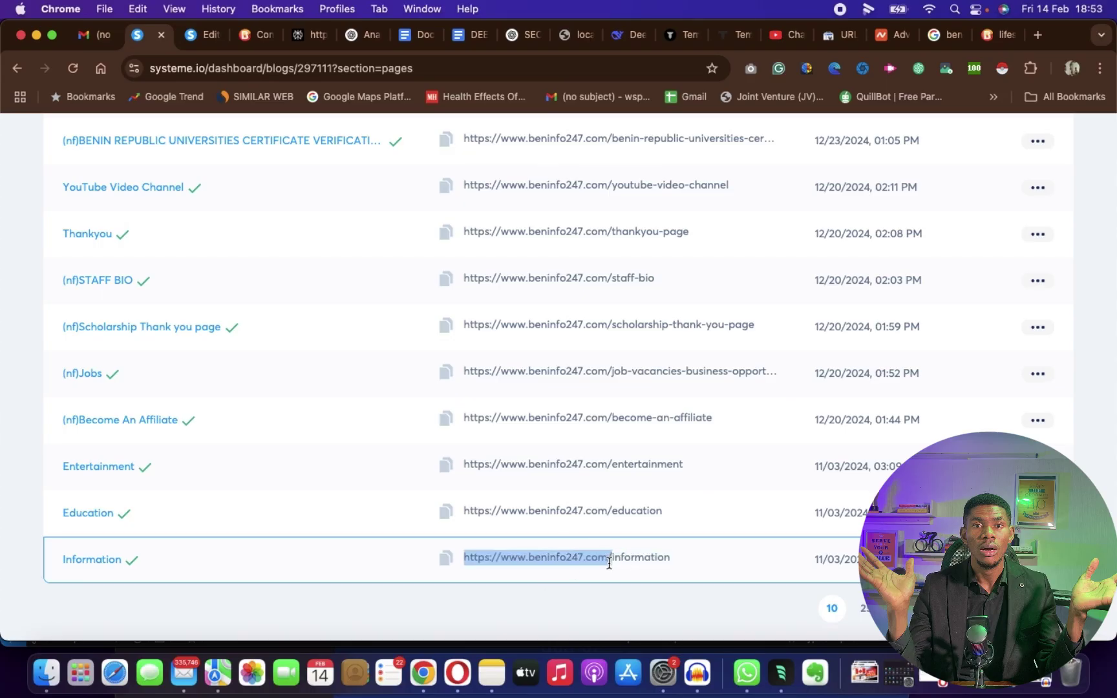
# - Show more pages per list and rename the blog's home page to "Beninfo 247 Cotonou Benin information portal"
pyautogui.click(865, 611)
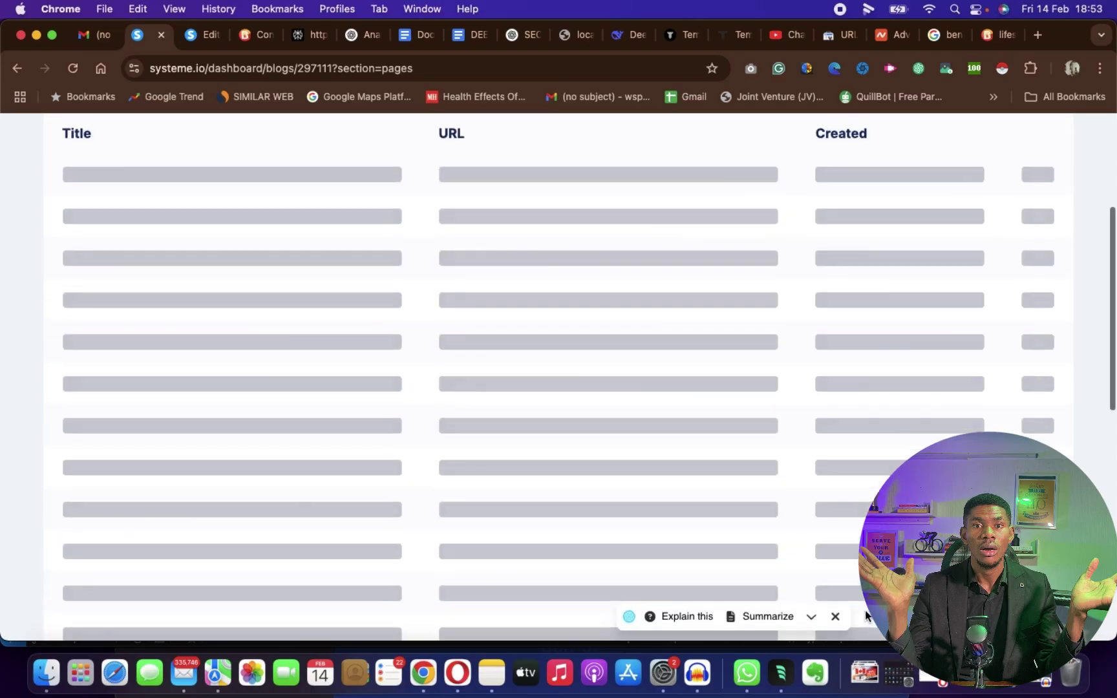
pyautogui.scroll(2, 647, 233)
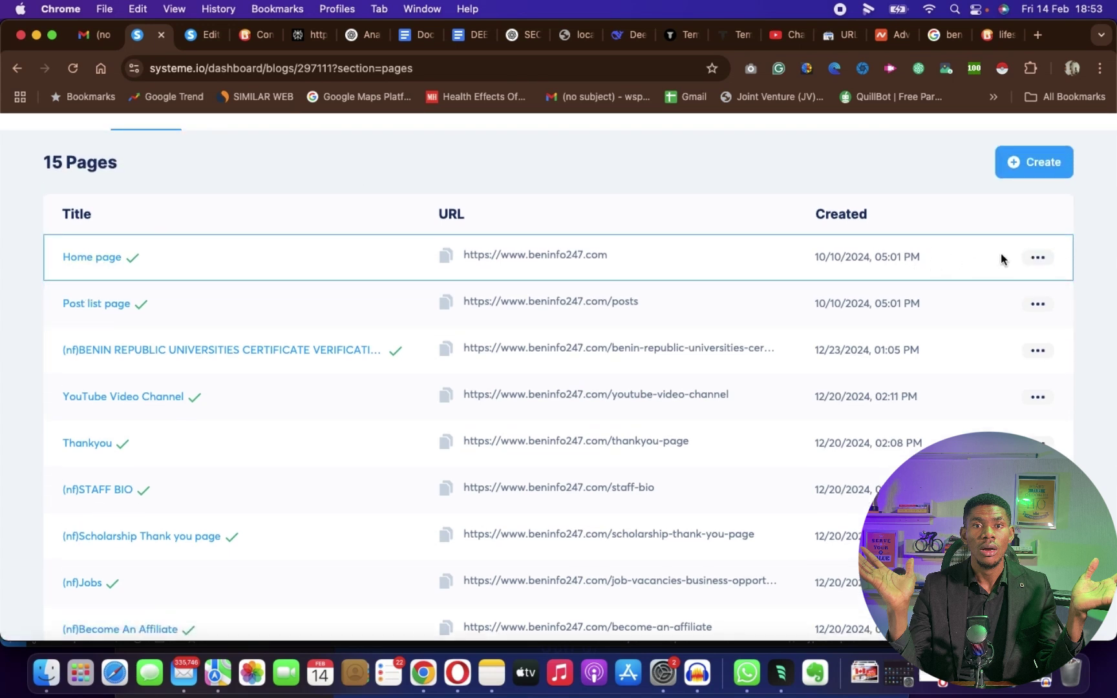
pyautogui.click(1038, 258)
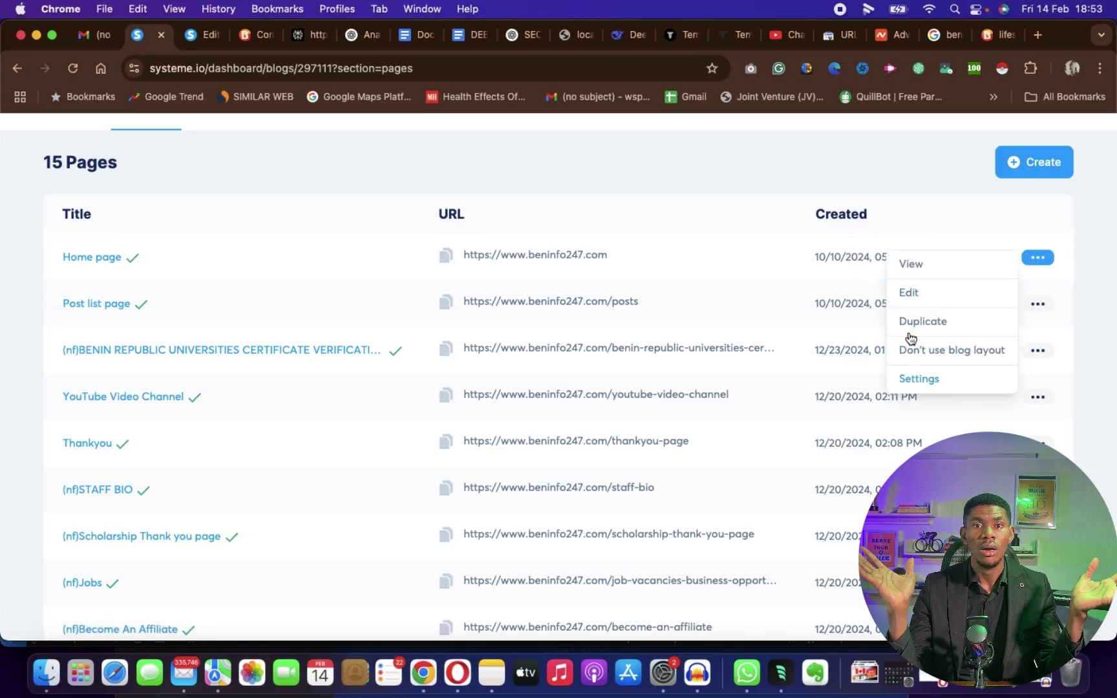
pyautogui.click(925, 379)
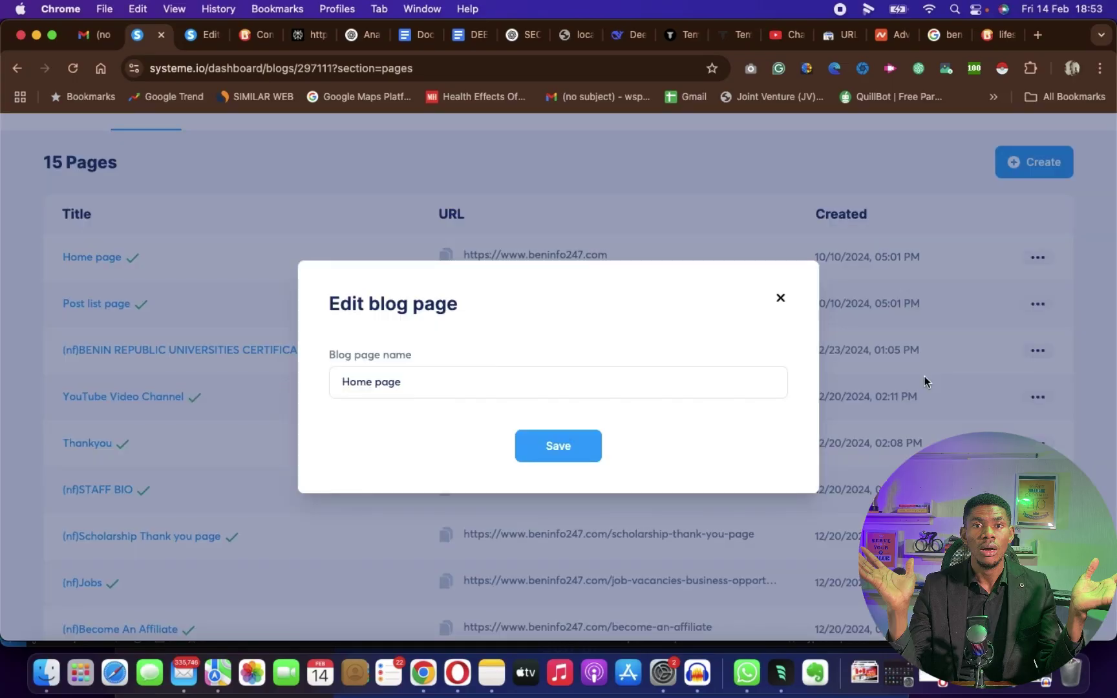
pyautogui.click(410, 379)
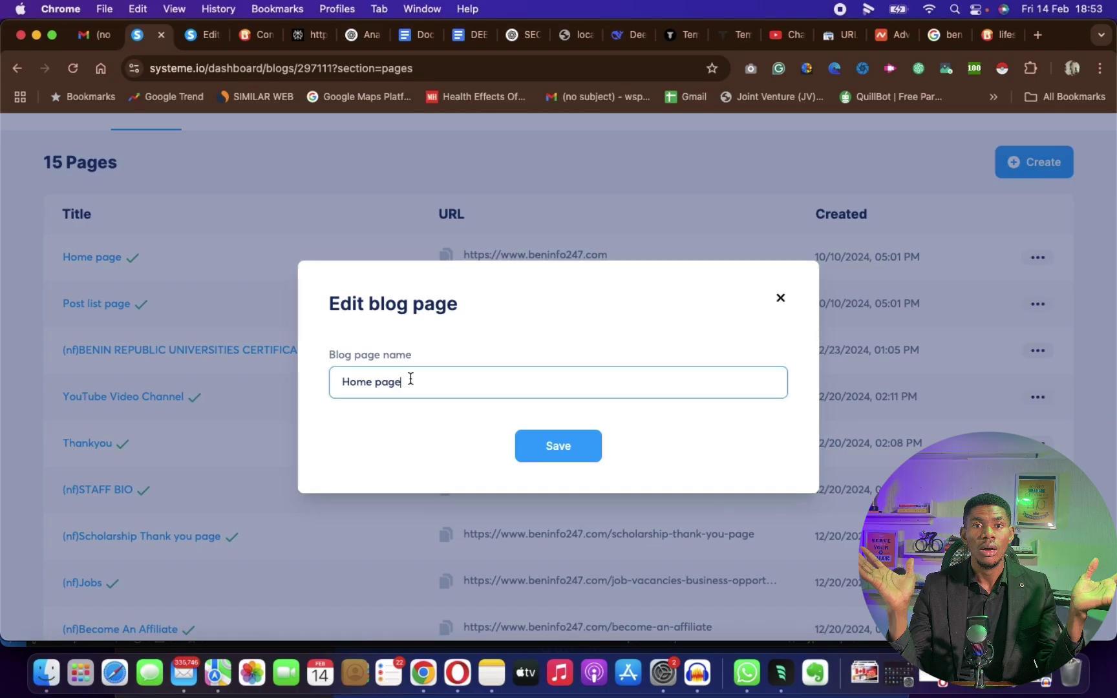
pyautogui.moveTo(410, 379); pyautogui.dragTo(407, 355)
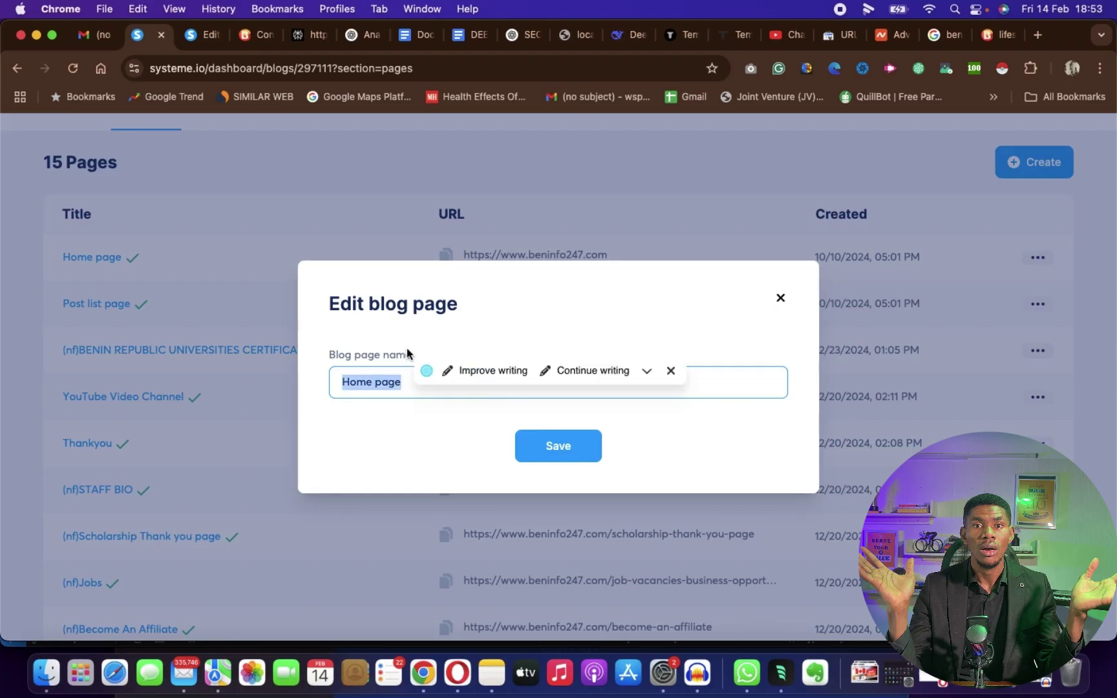
pyautogui.write('Beni')
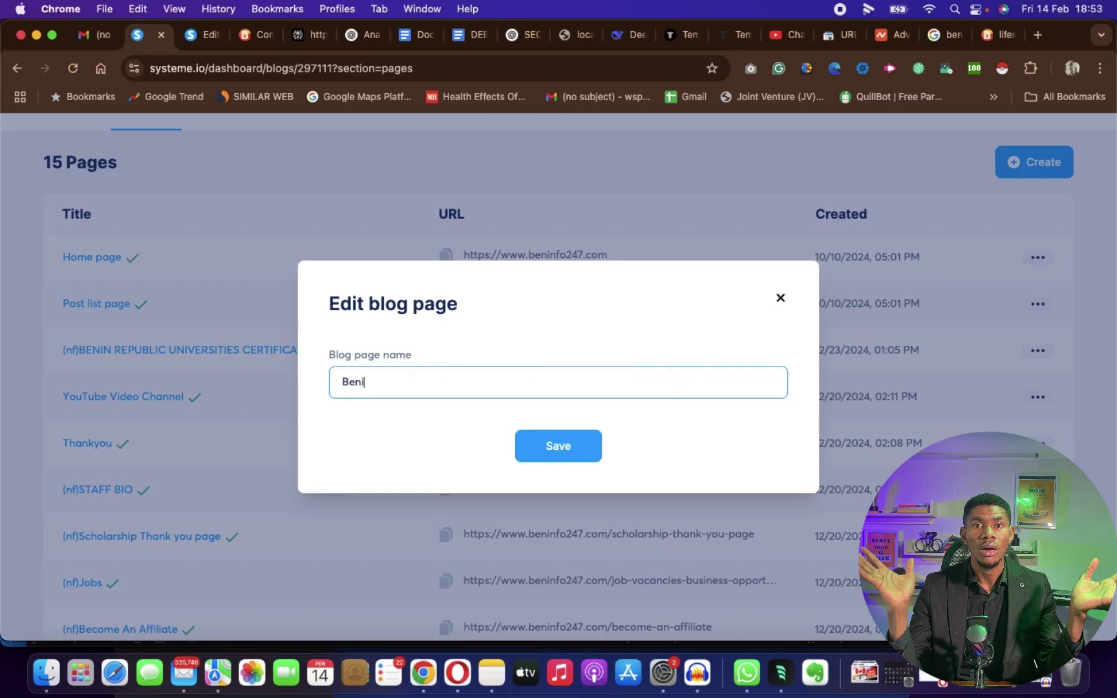
pyautogui.write('nfo 247 Cotonou Benin information portal')
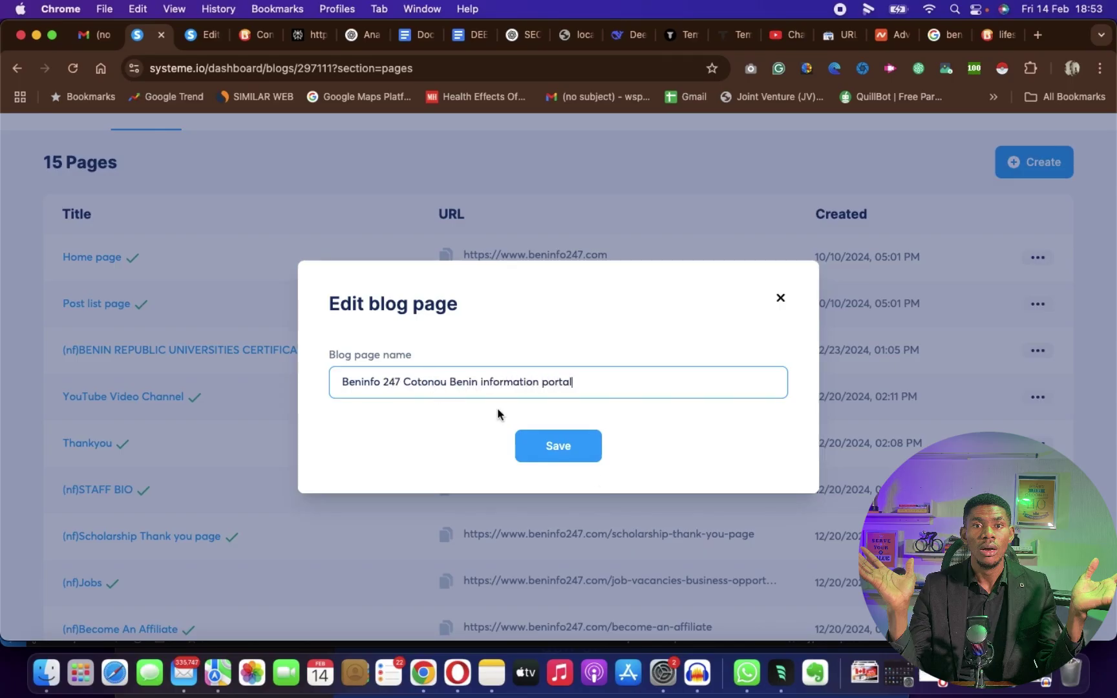
pyautogui.click(582, 456)
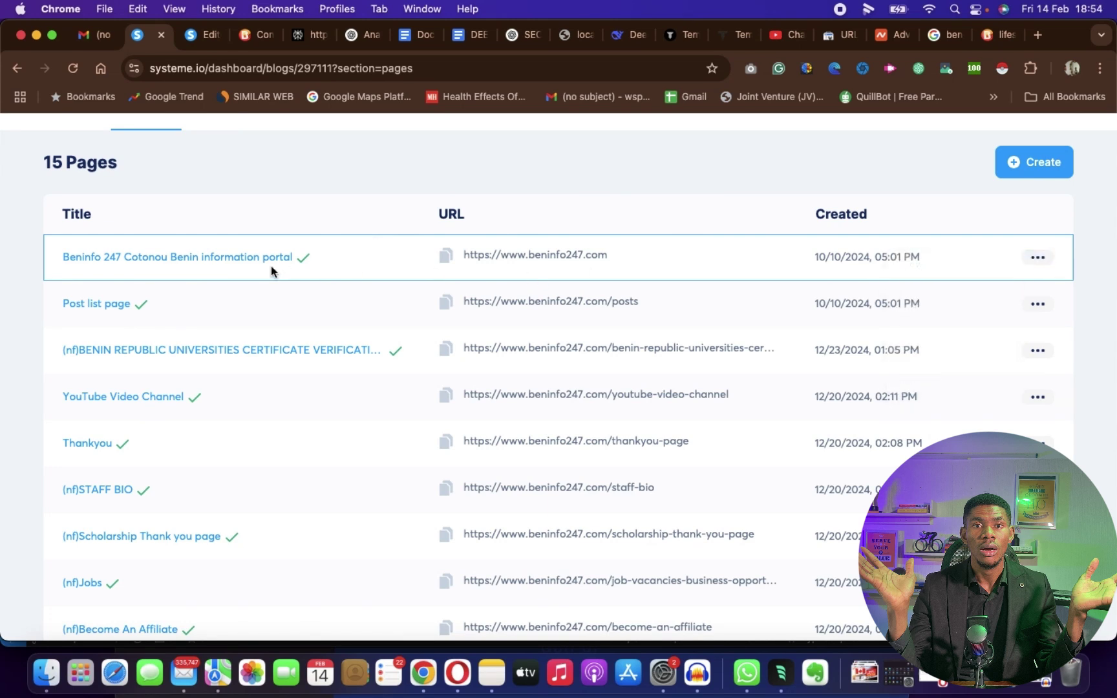
# - Open the blog's home page in the page editor and show the Search Engine Optimization section of its page settings
pyautogui.click(1034, 258)
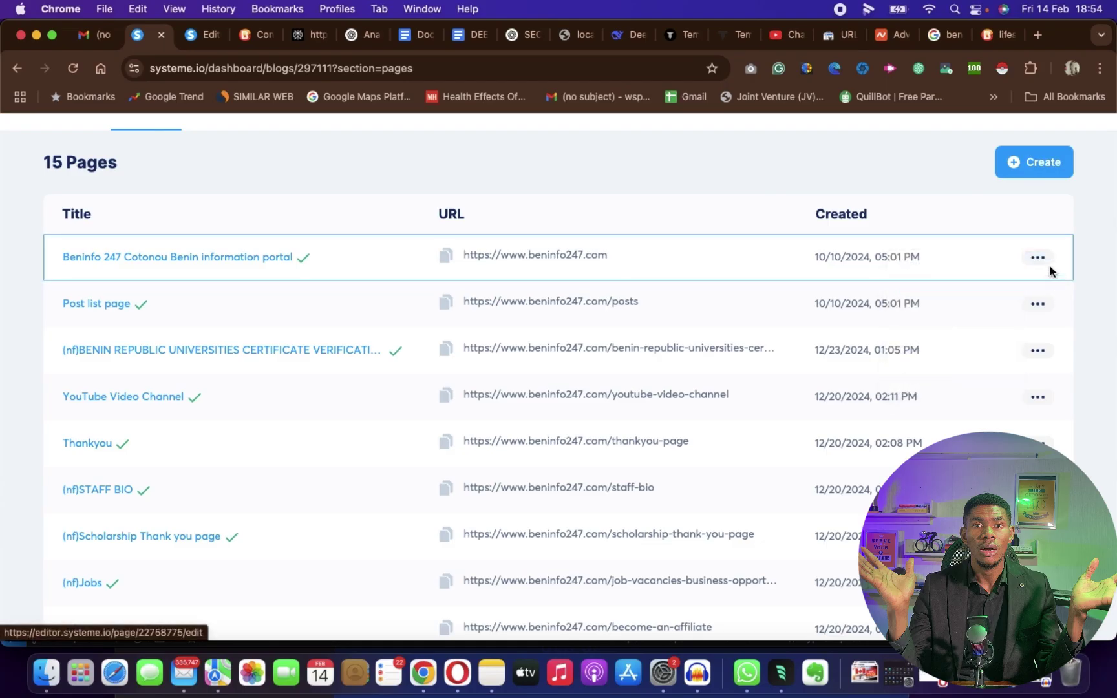
pyautogui.click(909, 300)
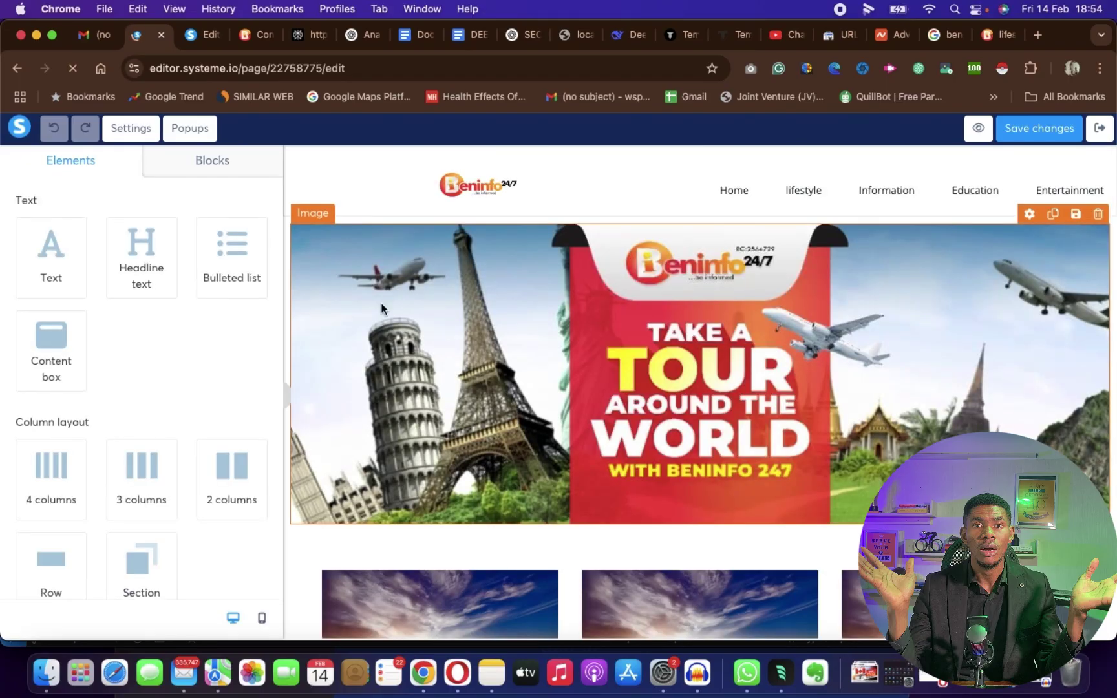
pyautogui.click(131, 129)
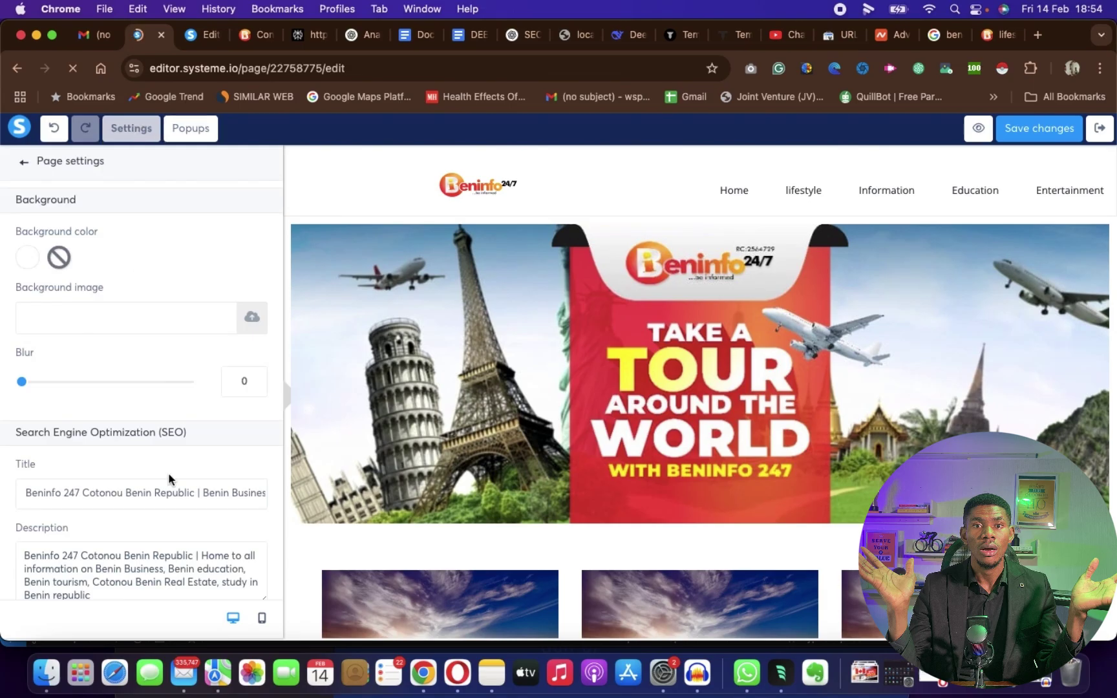
pyautogui.scroll(-4, 169, 479)
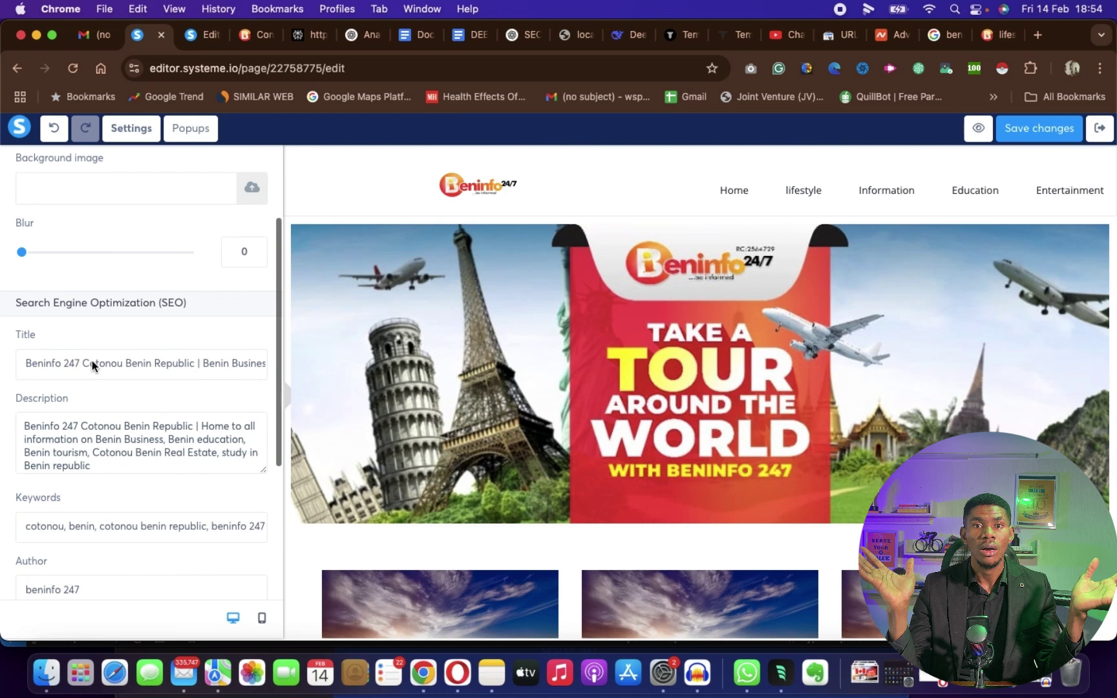
# - Examine the home page's SEO title through to its end, as well as its SEO description
pyautogui.tripleClick(82, 364)
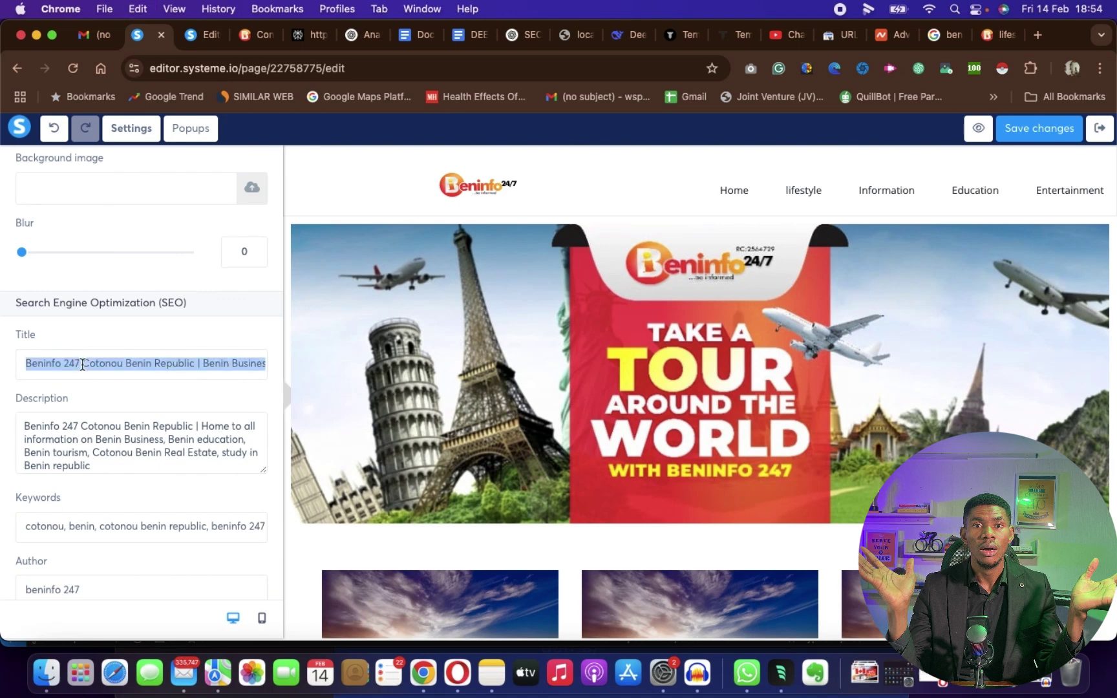
pyautogui.click(58, 364)
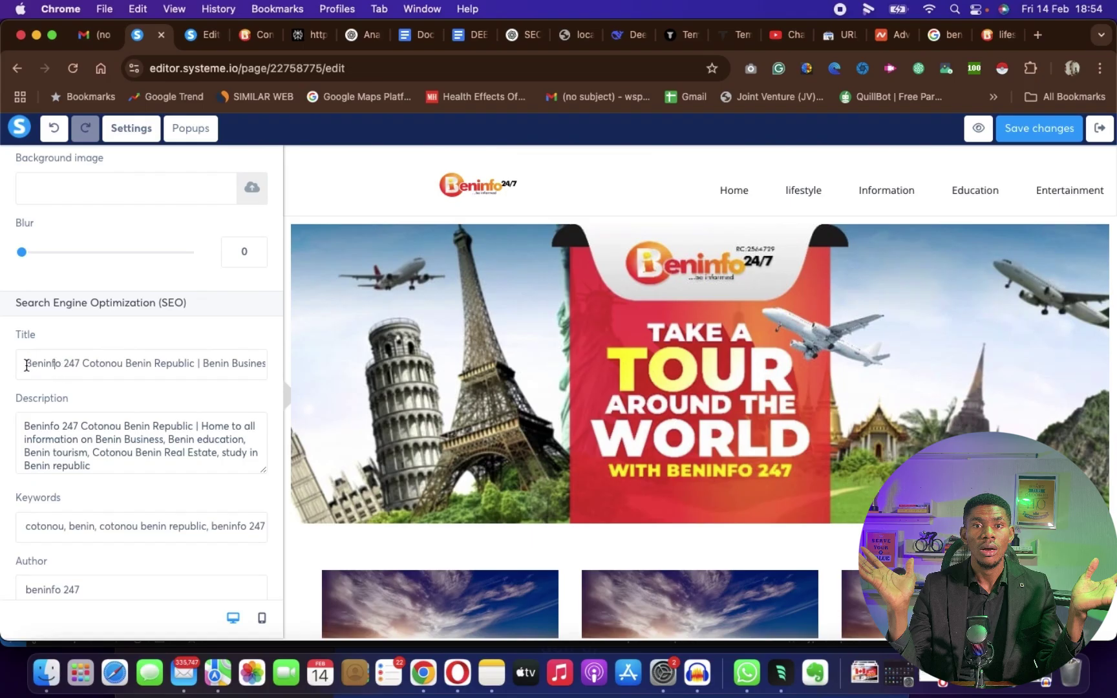
pyautogui.moveTo(27, 366); pyautogui.dragTo(32, 375)
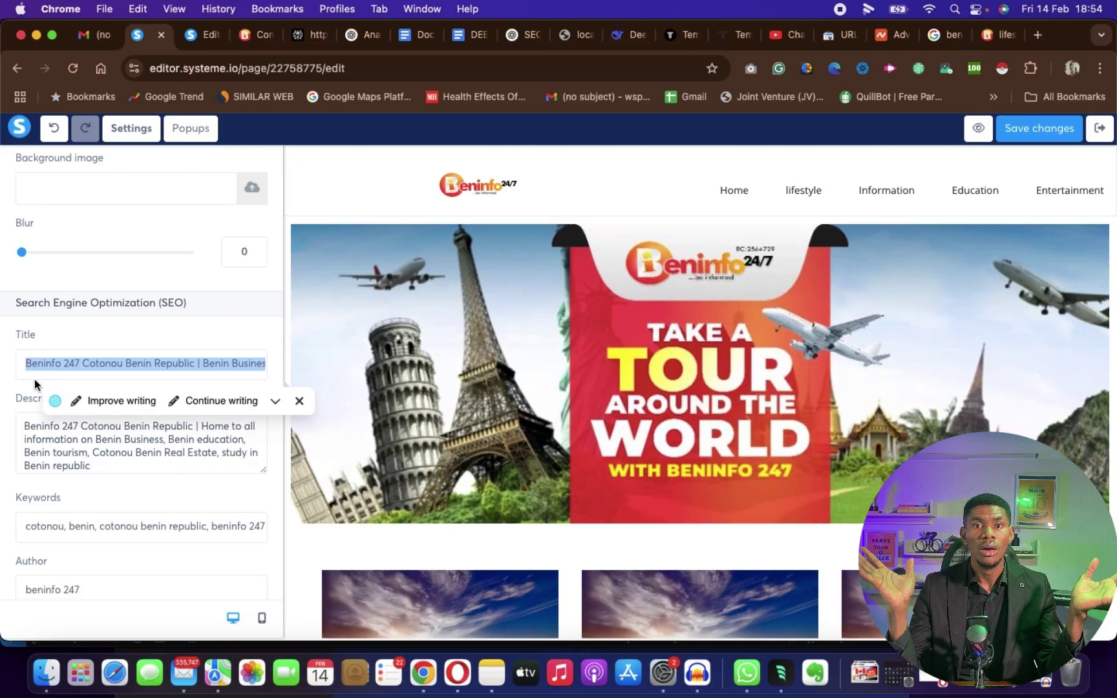
pyautogui.press('Right')
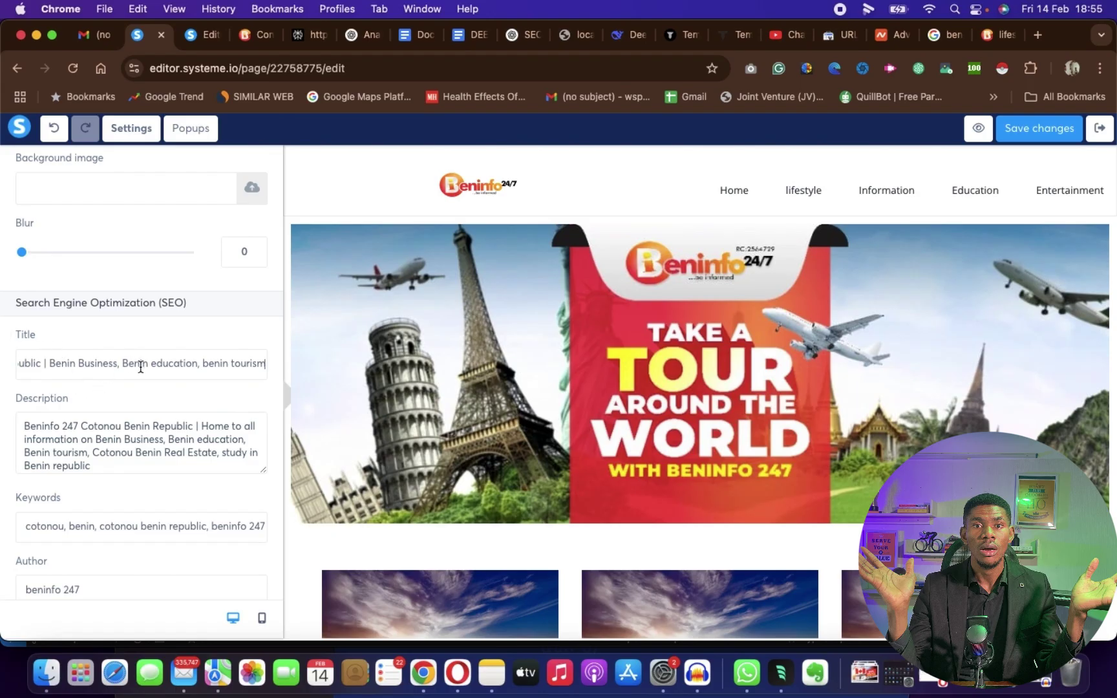
pyautogui.scroll(-1, 97, 451)
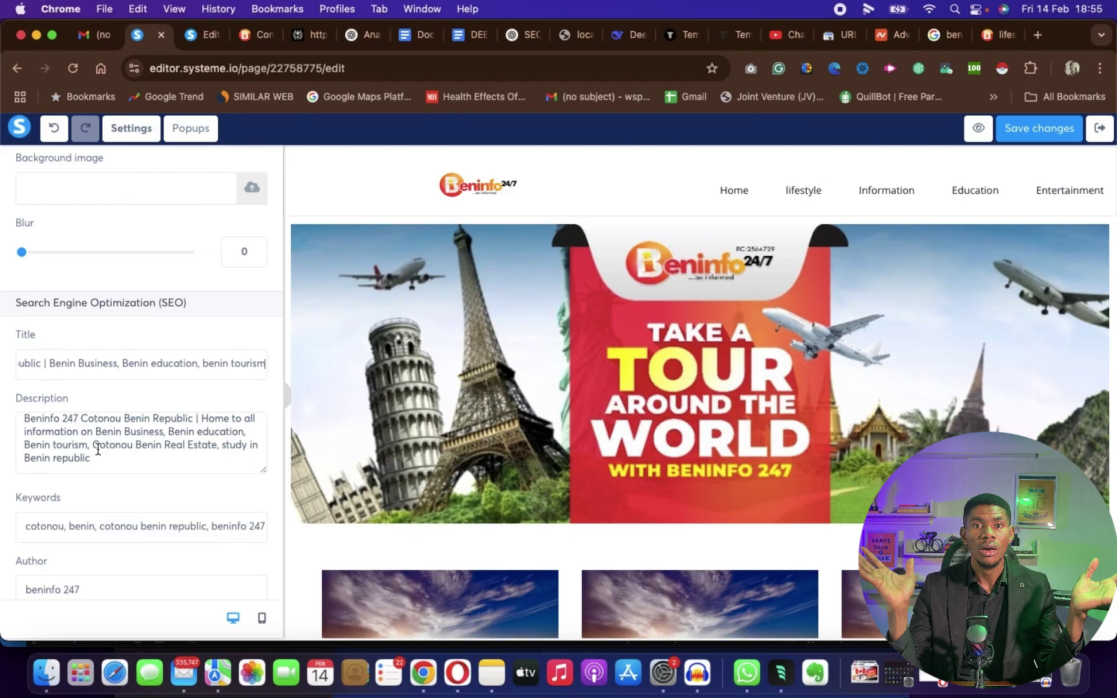
pyautogui.scroll(-1, 91, 441)
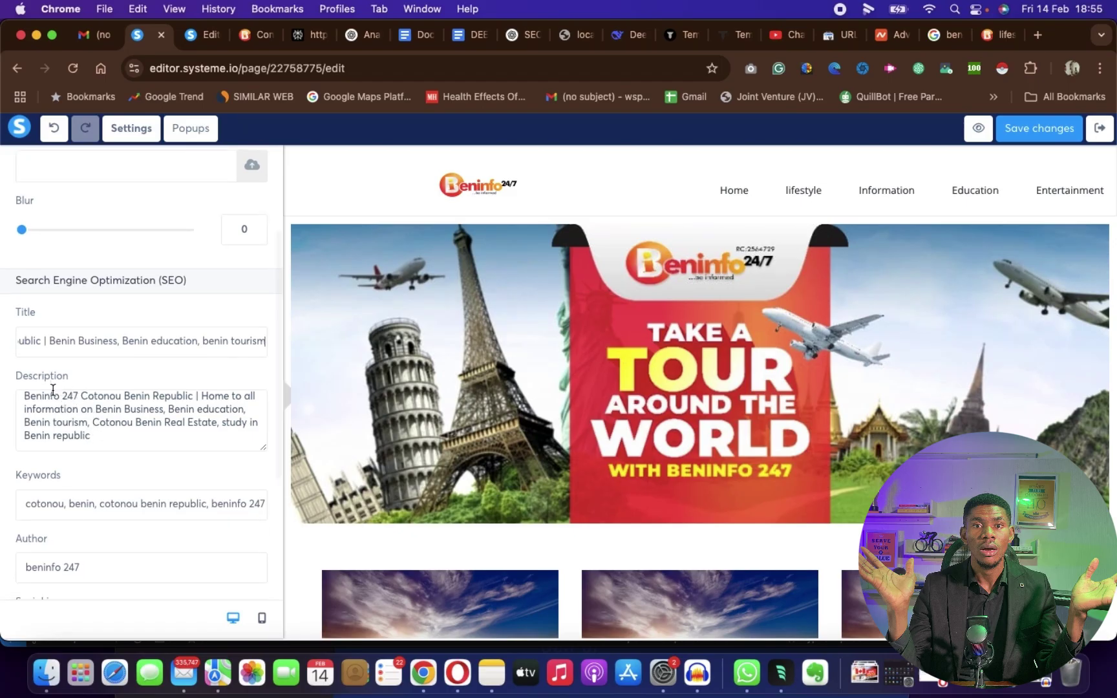
pyautogui.tripleClick(100, 435)
pyautogui.click(120, 436)
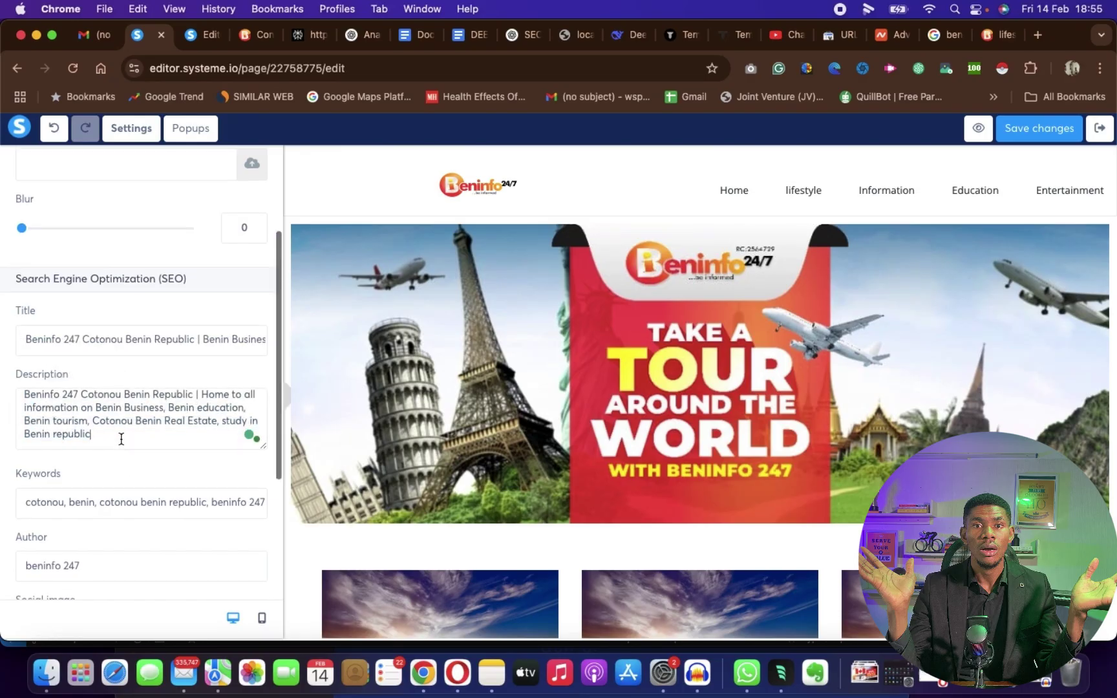
# - Correct the SEO description with the suggested fix so it reads "Cotonou Benin Real Estate, and study in Benin republic"
pyautogui.scroll(-1, 119, 436)
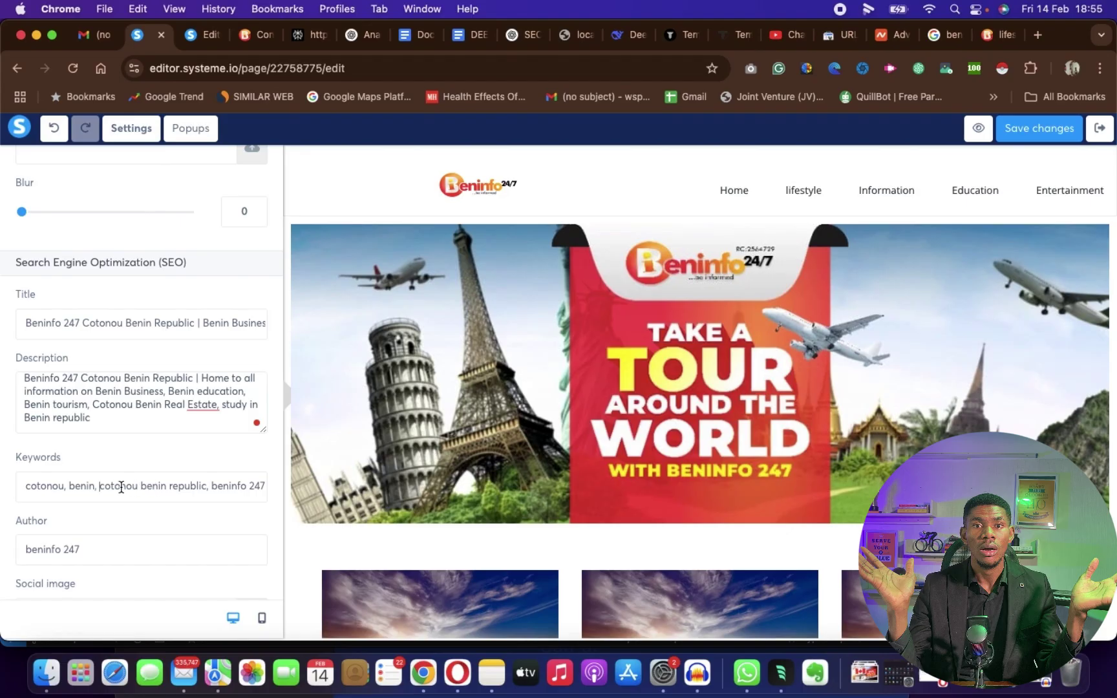
pyautogui.scroll(-1, 121, 487)
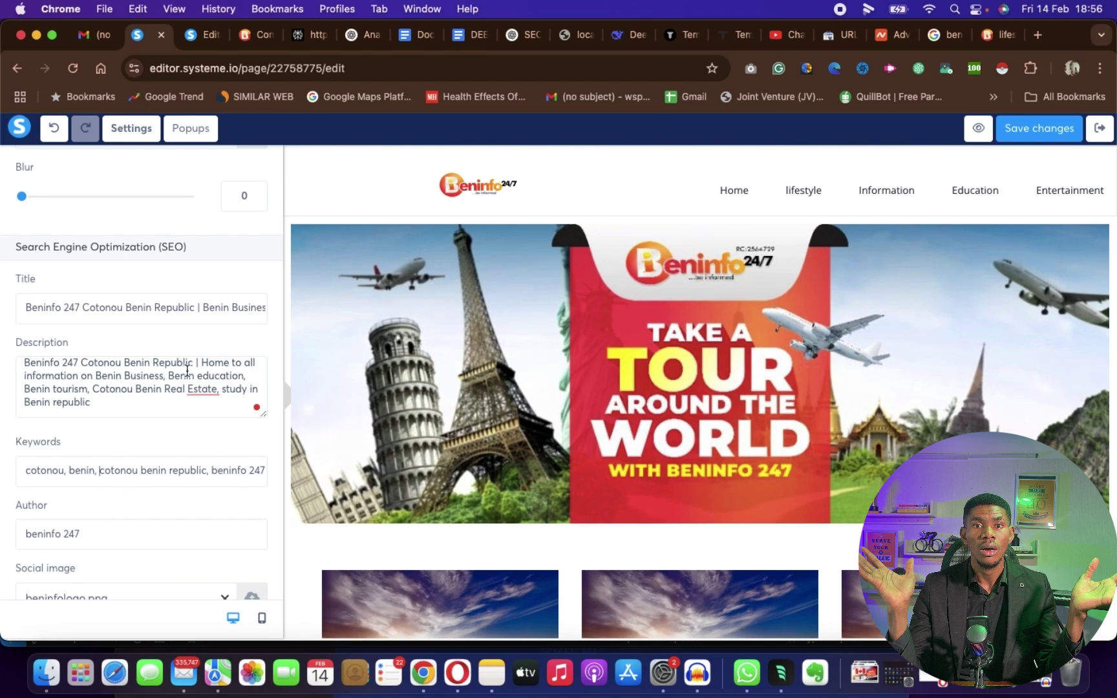
pyautogui.moveTo(204, 389)
pyautogui.click(223, 428)
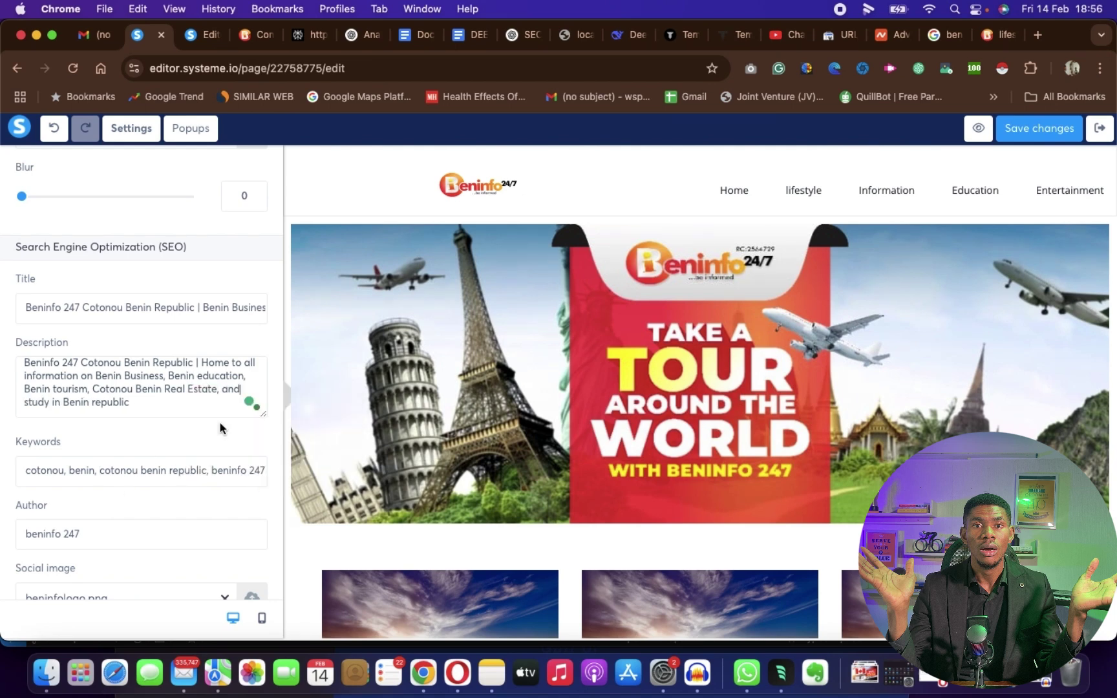
# - Review the home page's SEO settings, from title, description and keywords to author, social image and the option to hide from search engines
pyautogui.scroll(-1, 123, 472)
pyautogui.scroll(-5, 121, 481)
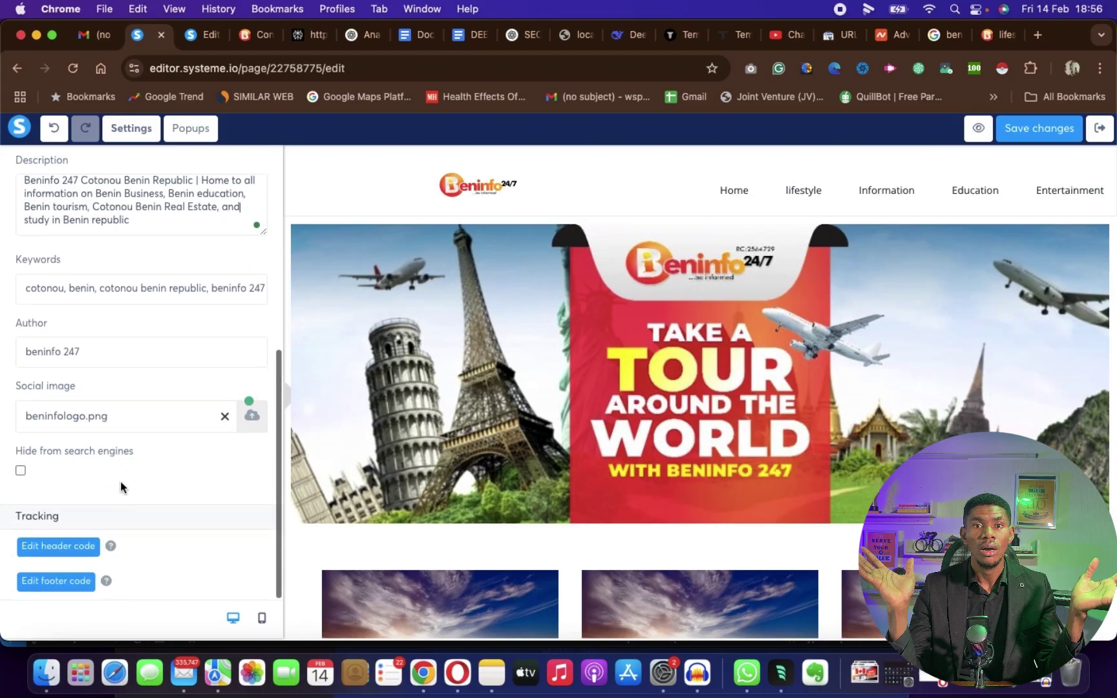
pyautogui.scroll(10, 121, 482)
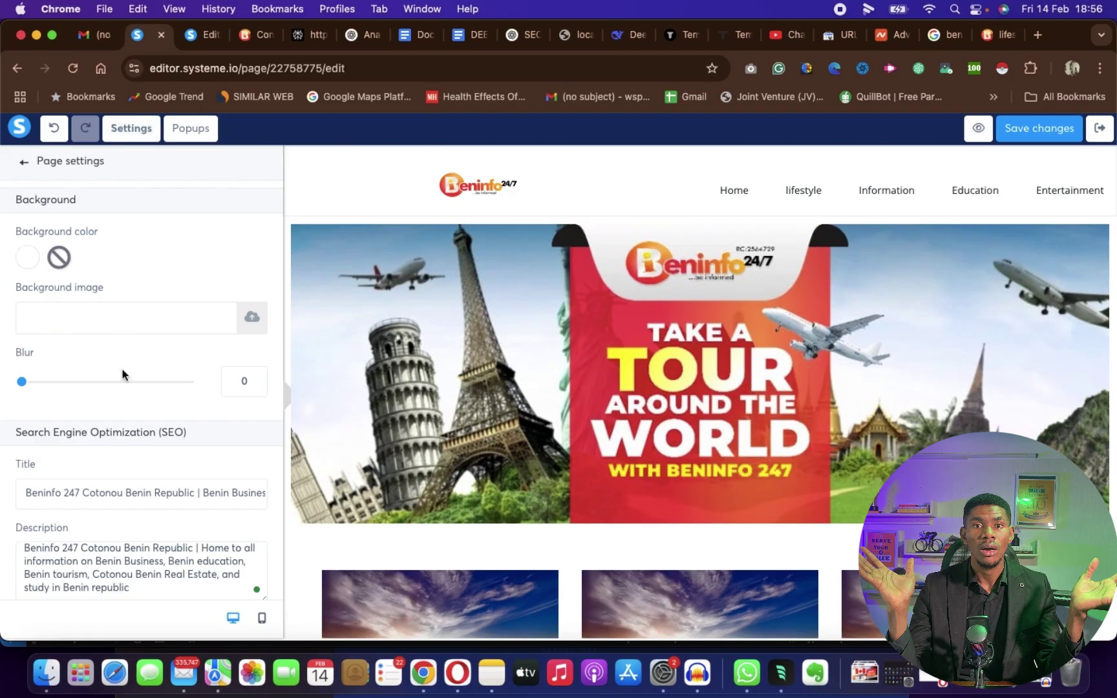
pyautogui.scroll(-3, 123, 372)
pyautogui.scroll(-2, 123, 362)
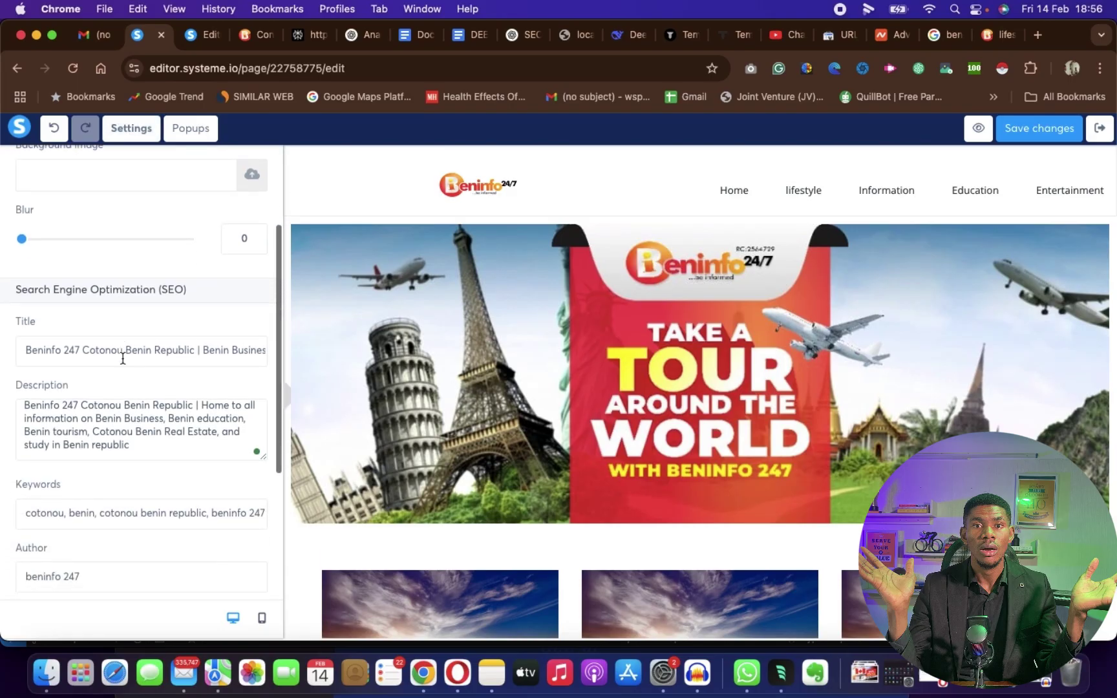
pyautogui.moveTo(16, 289); pyautogui.dragTo(171, 297)
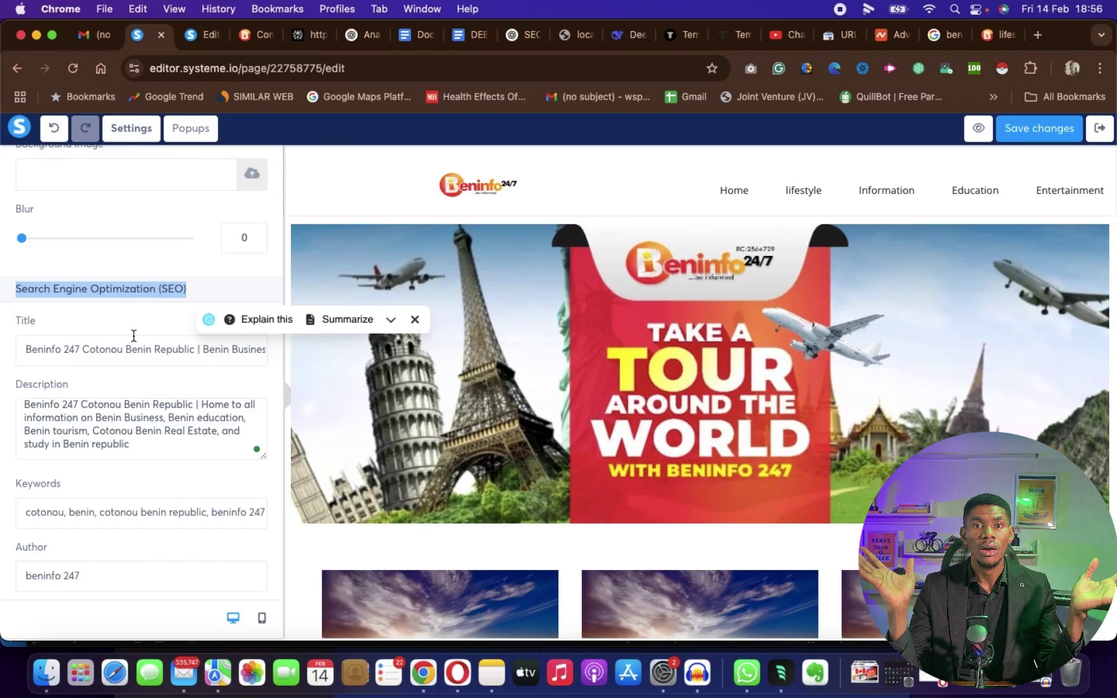
pyautogui.click(117, 354)
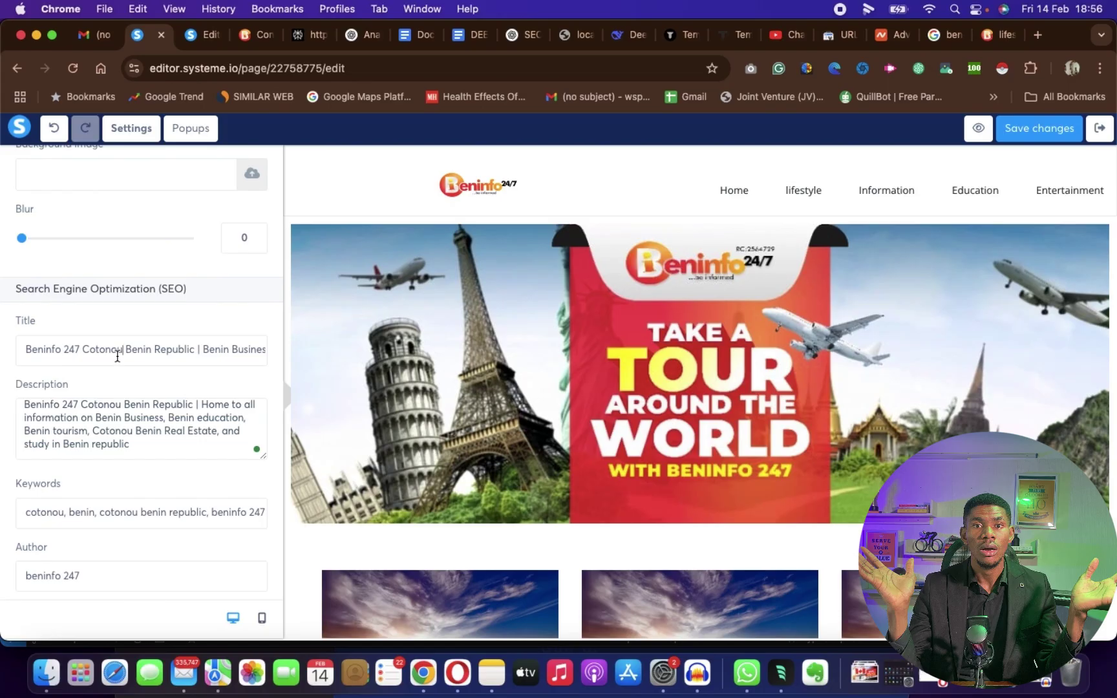
pyautogui.click(109, 431)
pyautogui.scroll(-2, 114, 474)
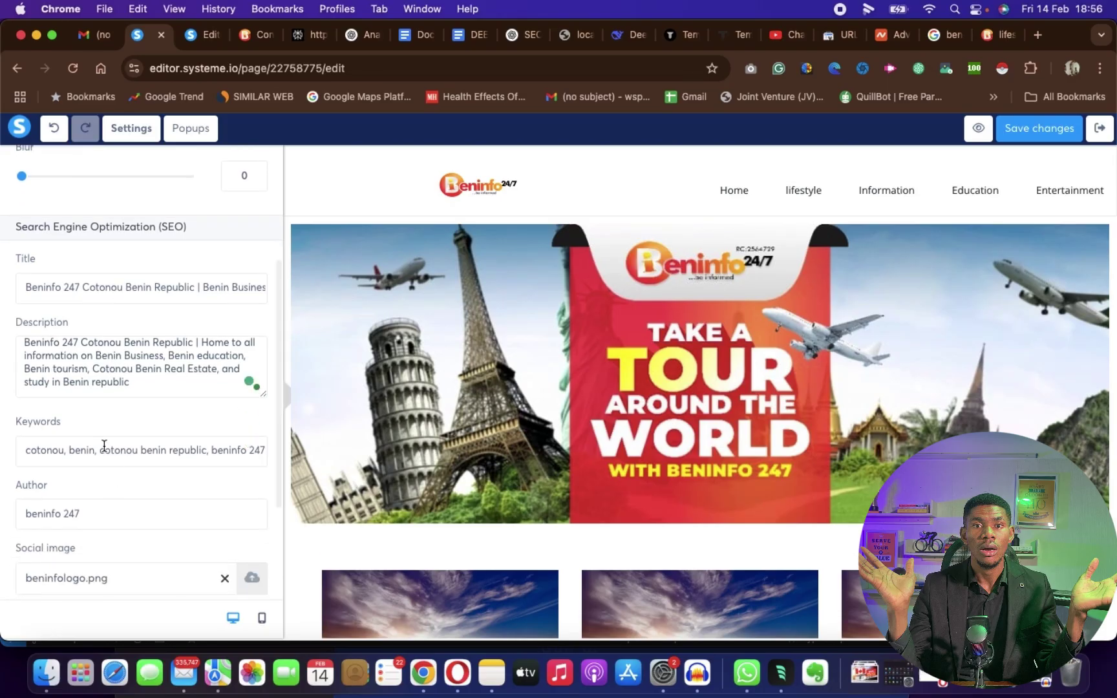
pyautogui.scroll(-5, 104, 450)
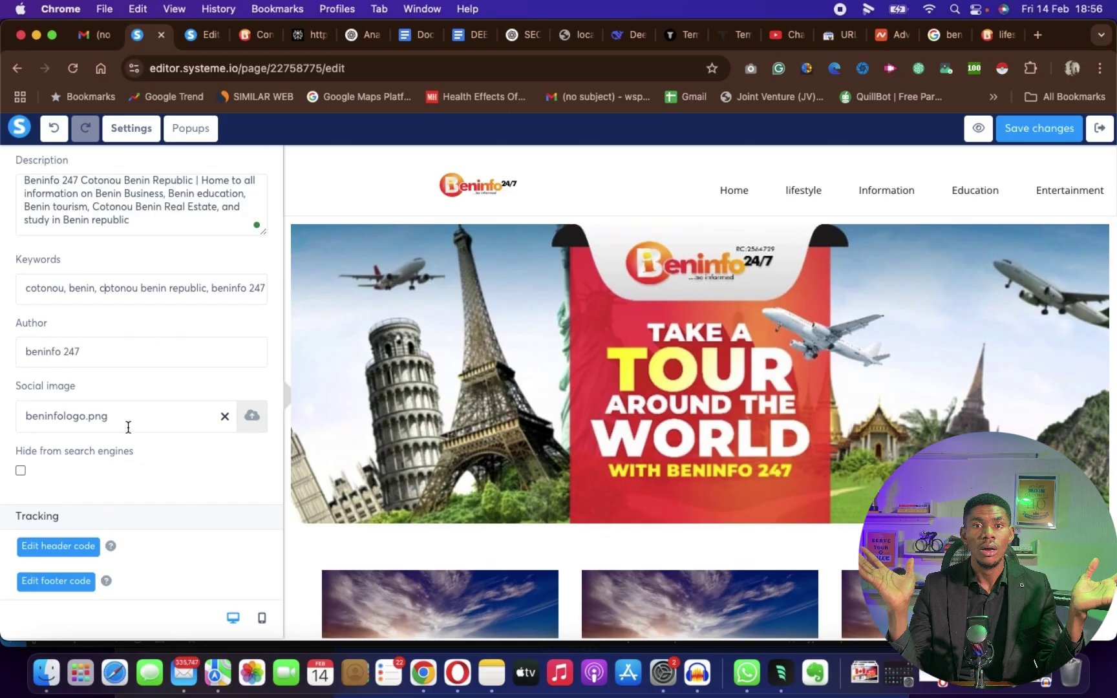
pyautogui.scroll(10, 71, 336)
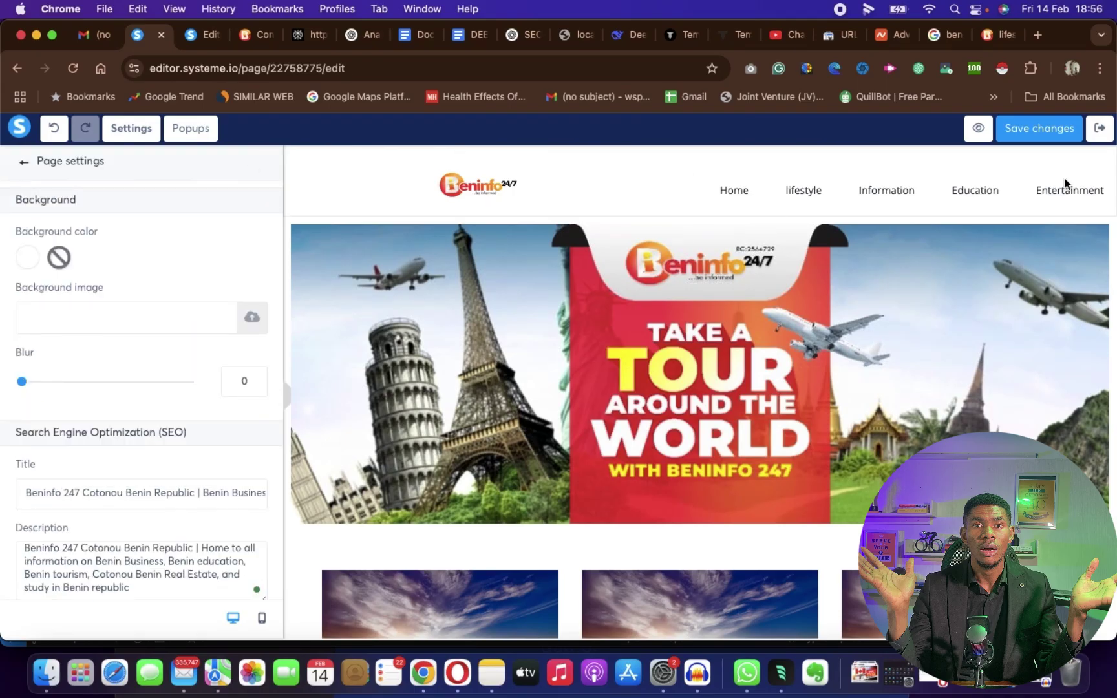
pyautogui.scroll(-6, 192, 332)
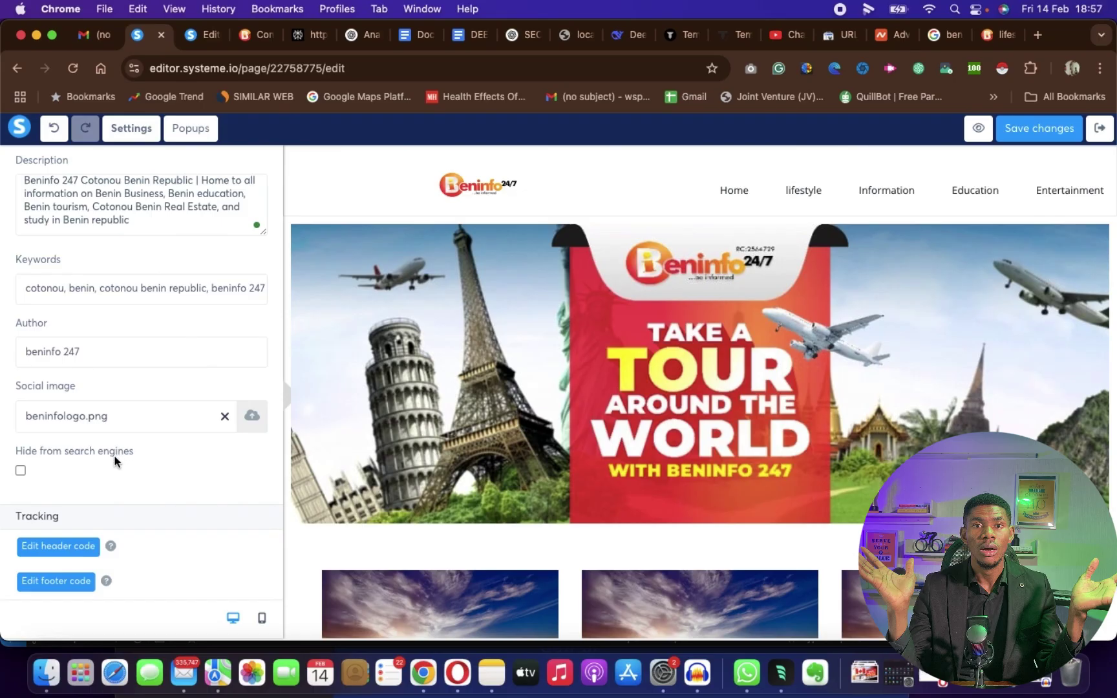
# - Keep the home page visible to search engines, save its changes and exit the page editor
pyautogui.click(21, 471)
pyautogui.click(20, 471)
pyautogui.scroll(6, 153, 501)
pyautogui.scroll(-6, 154, 498)
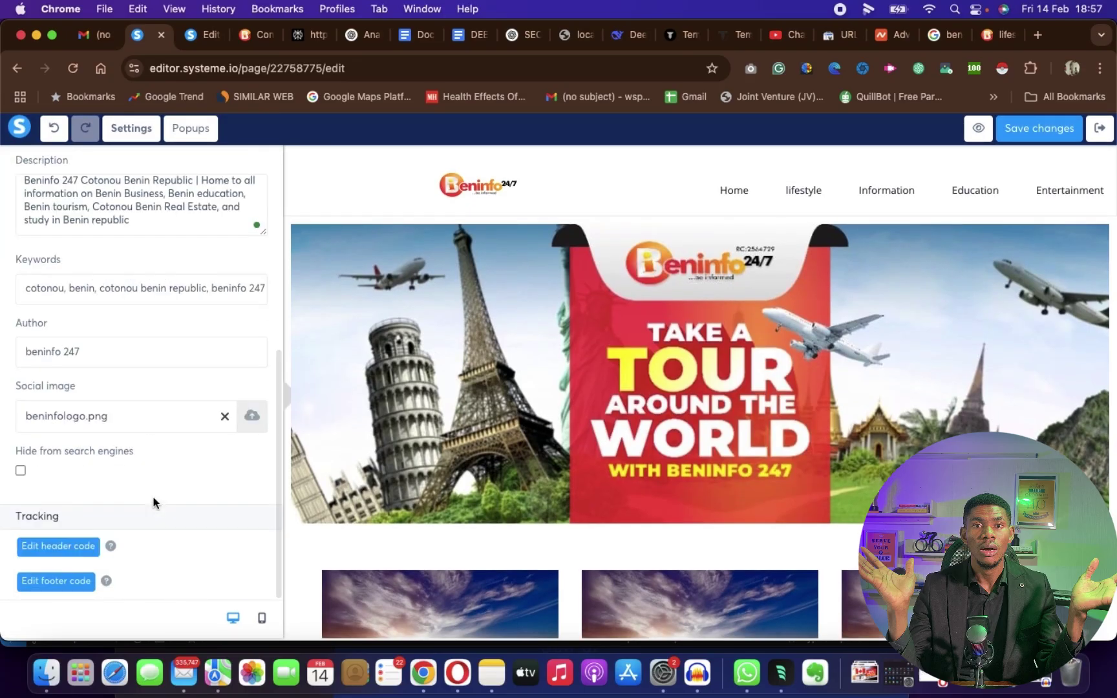
pyautogui.scroll(6, 155, 501)
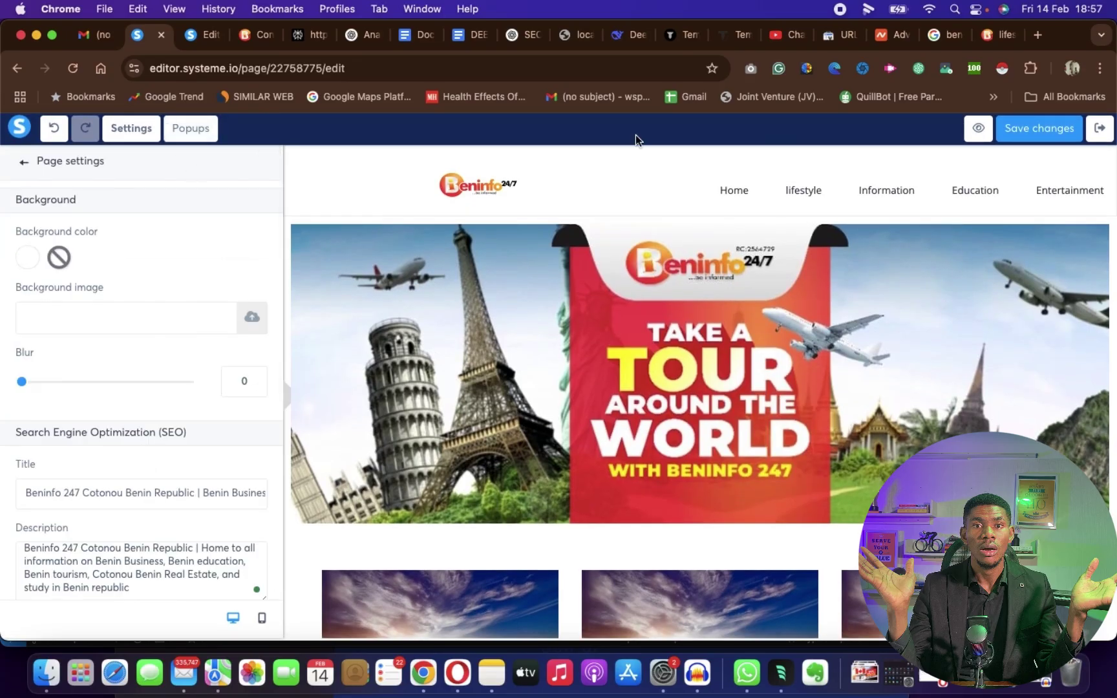
pyautogui.click(1041, 125)
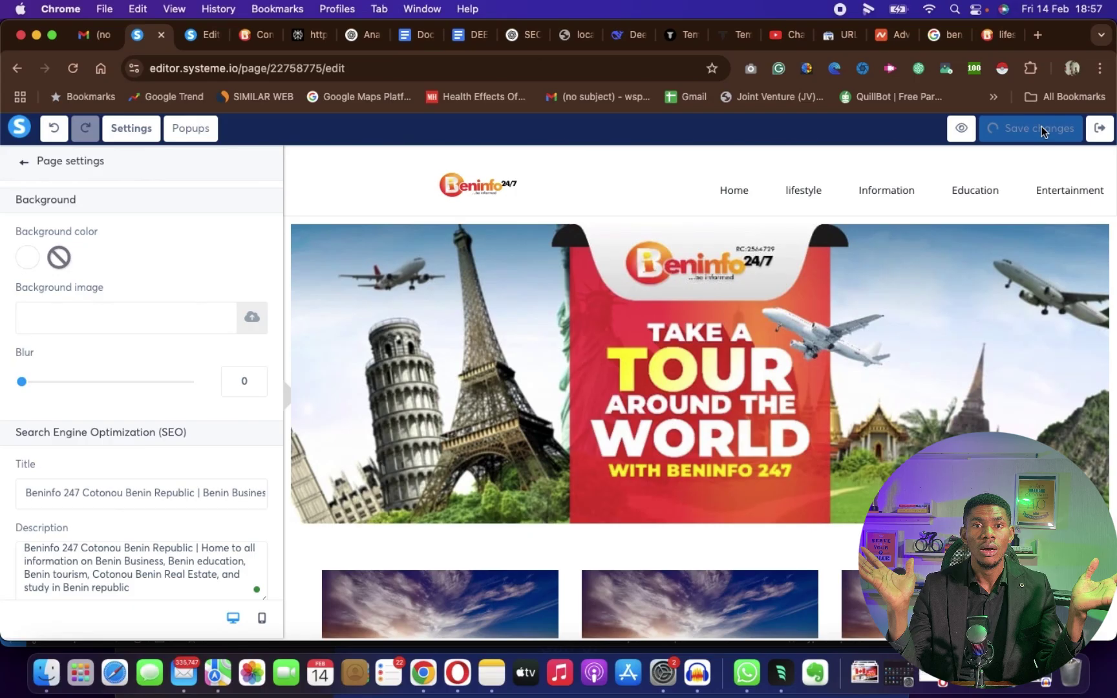
pyautogui.click(1099, 137)
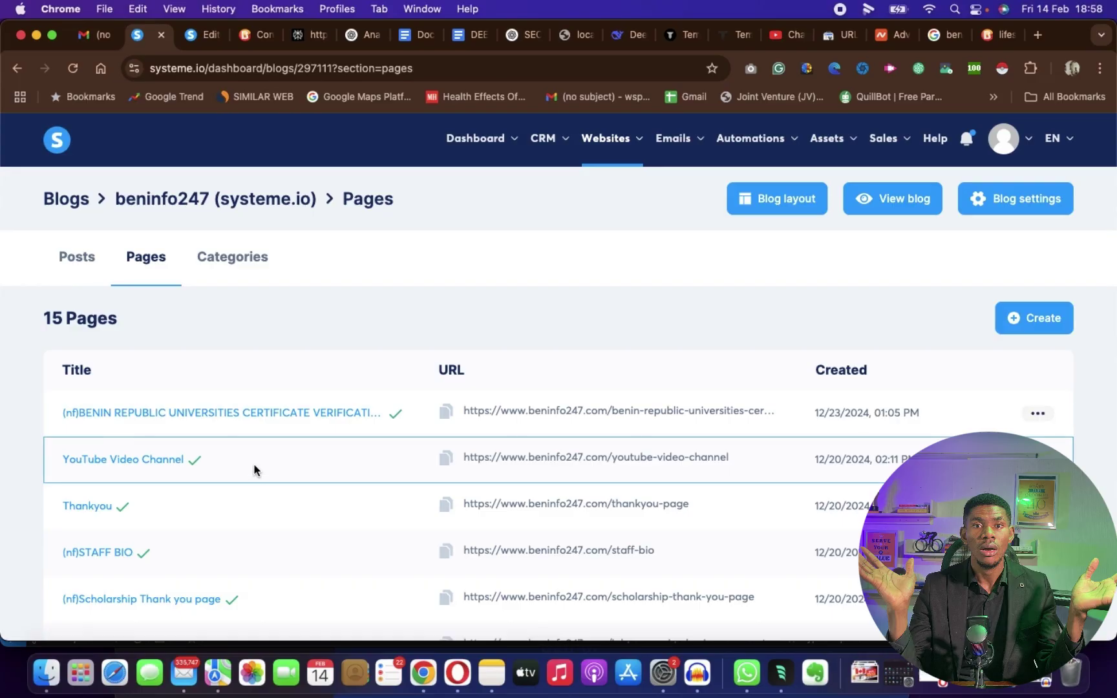
# - Look through the blog's list of pages and view the blog's name, domain, URL path and language settings
pyautogui.scroll(-5, 254, 468)
pyautogui.scroll(-3, 217, 307)
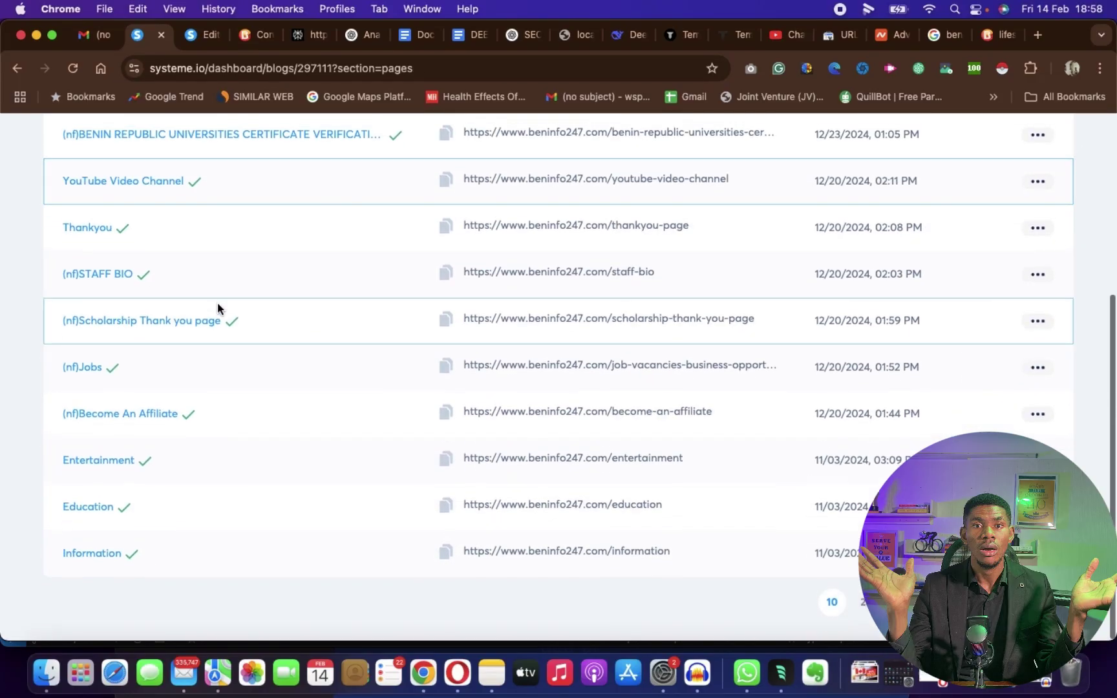
pyautogui.scroll(5, 218, 302)
pyautogui.scroll(-5, 217, 302)
pyautogui.scroll(2, 42, 135)
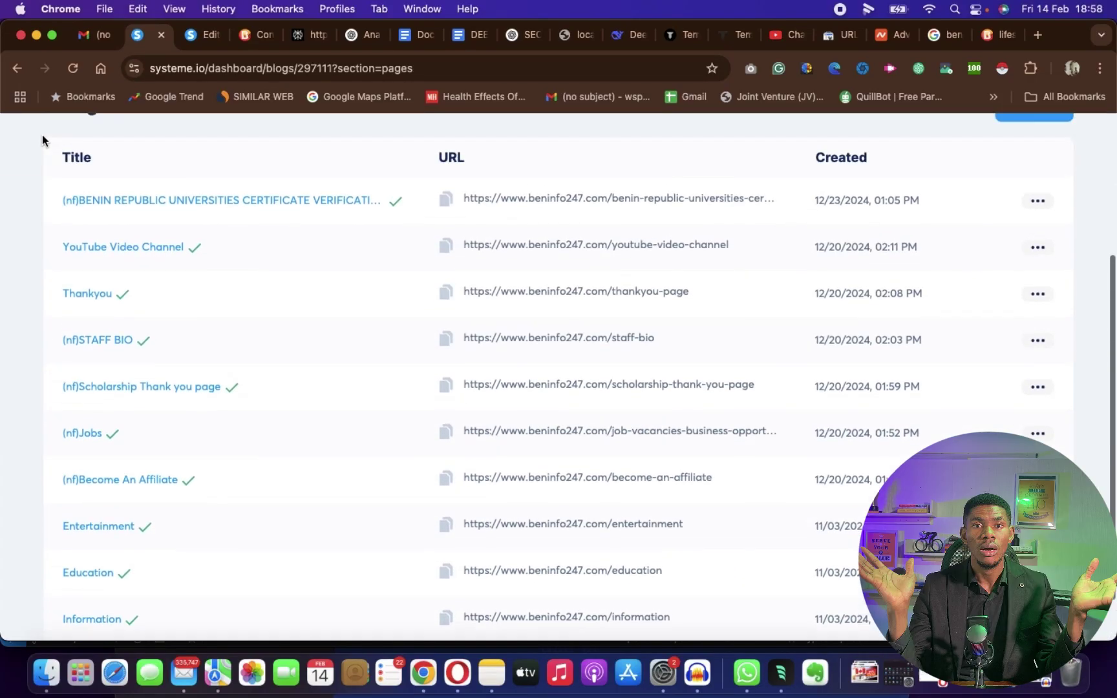
pyautogui.scroll(3, 42, 134)
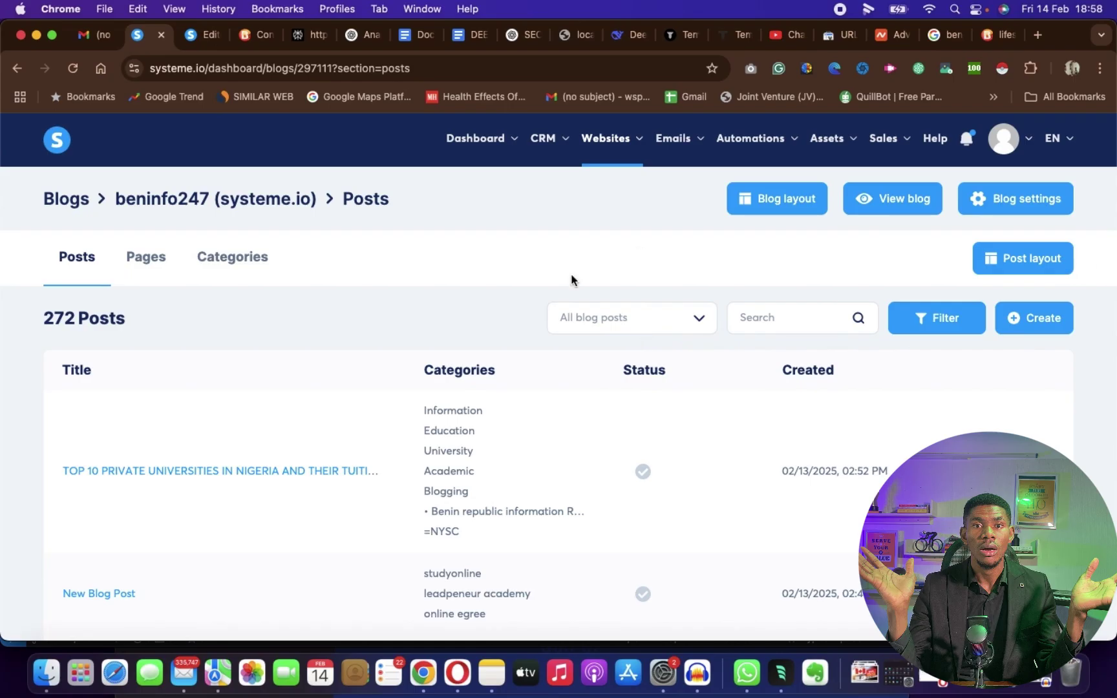
pyautogui.click(1023, 197)
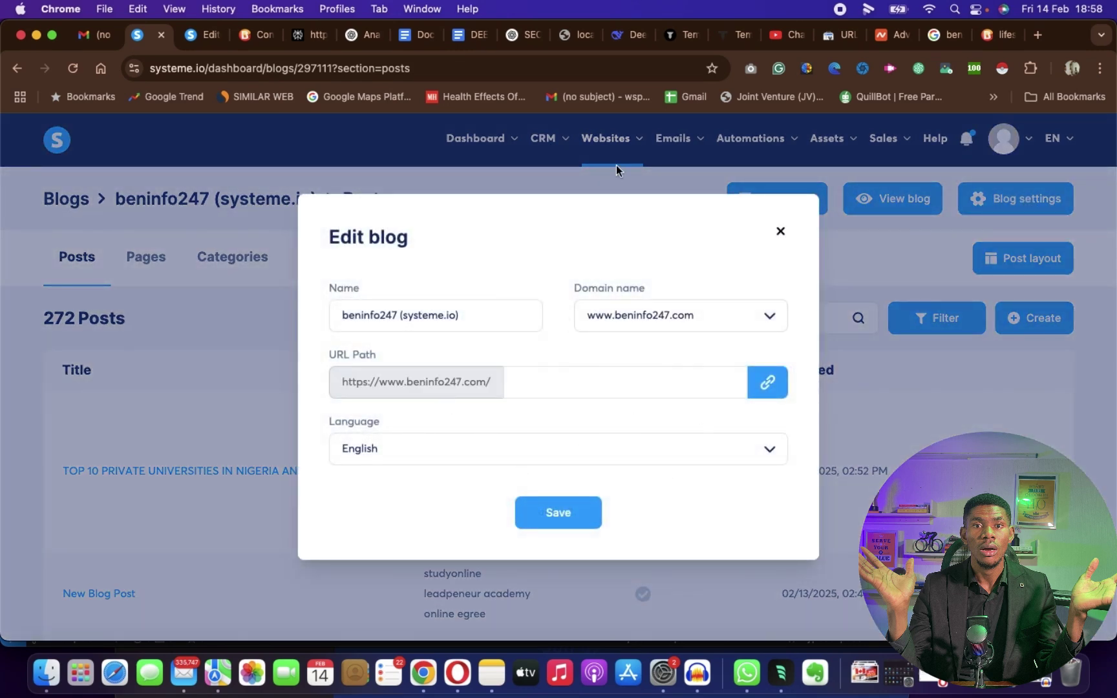
pyautogui.click(780, 231)
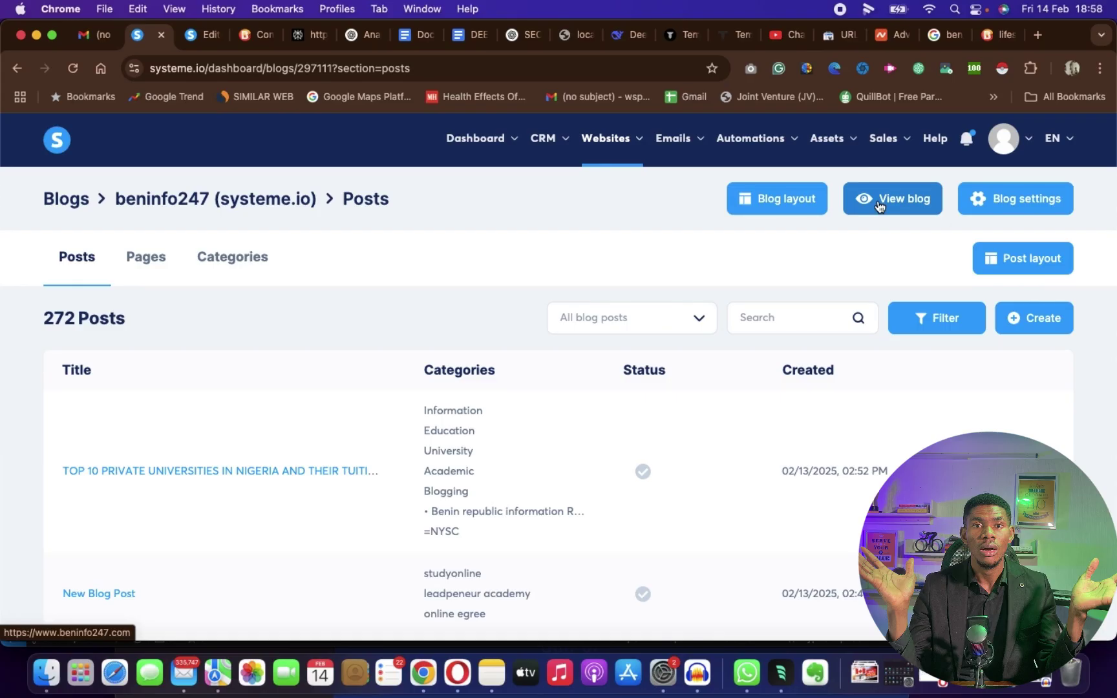
# - Open the blog layout in the page editor, continuing from the unsaved session, and view its content area and footer
pyautogui.click(793, 204)
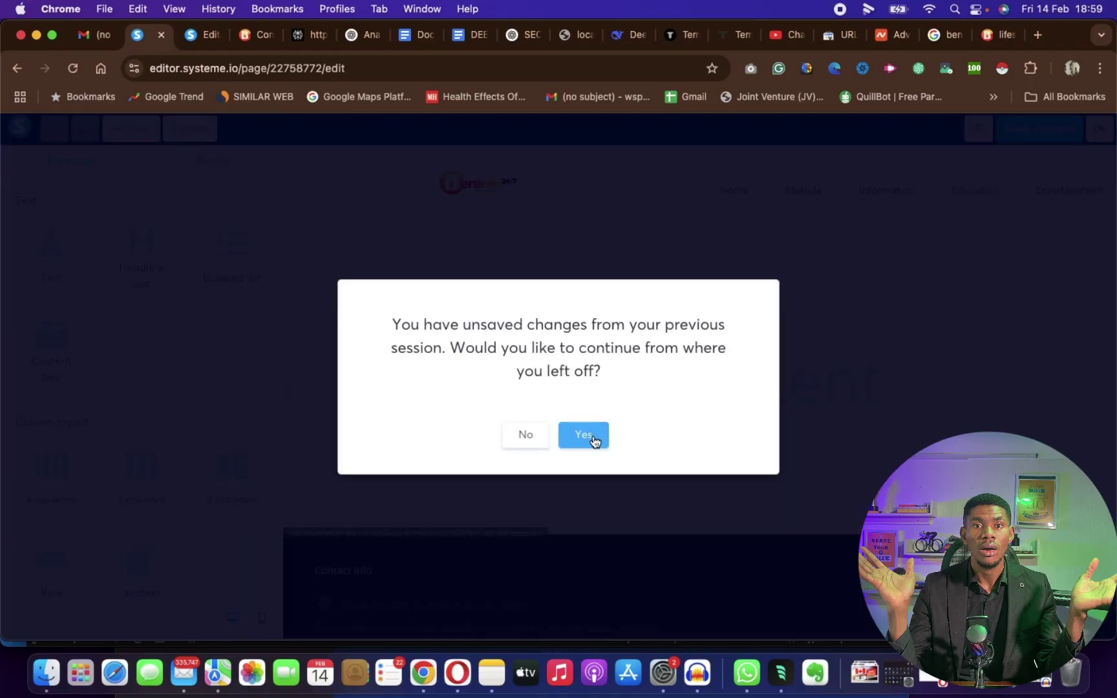
pyautogui.click(593, 438)
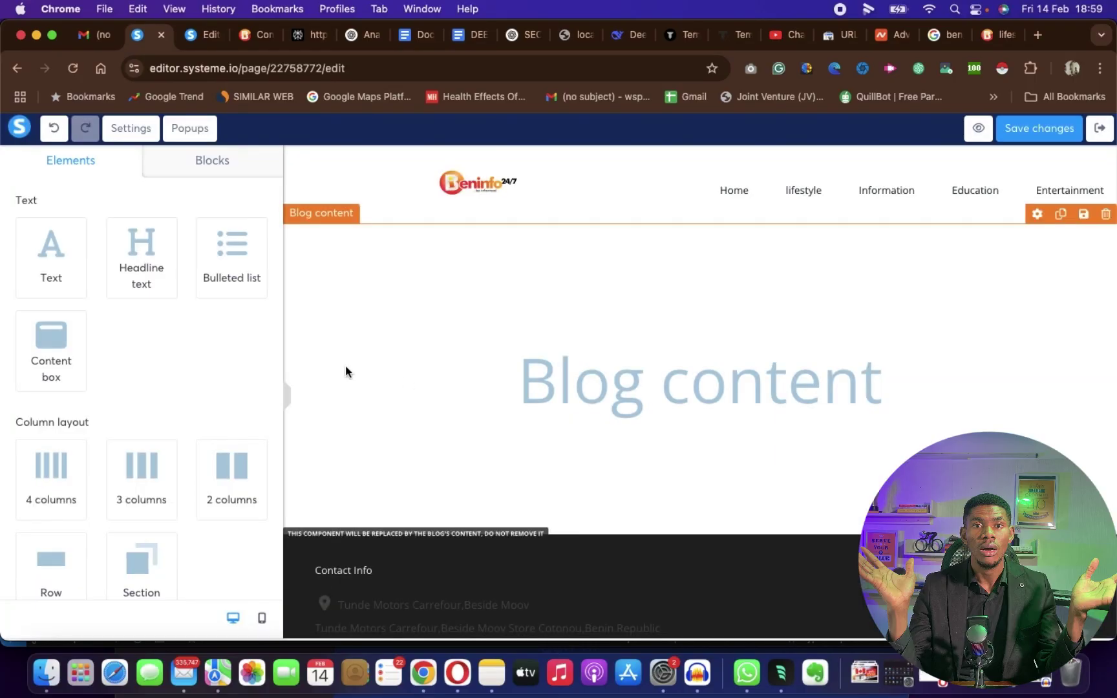
pyautogui.scroll(-3, 551, 575)
pyautogui.scroll(3, 551, 575)
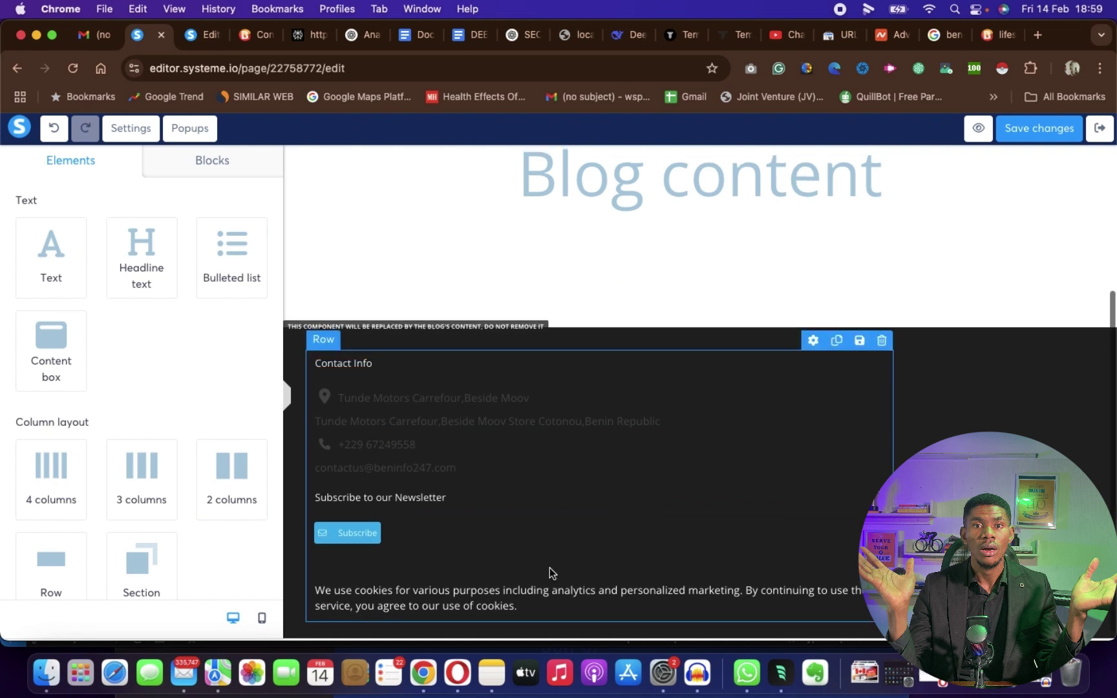
# - Review the blog layout's page settings from typography to background, tracking and affiliation, and exit the editor
pyautogui.click(132, 129)
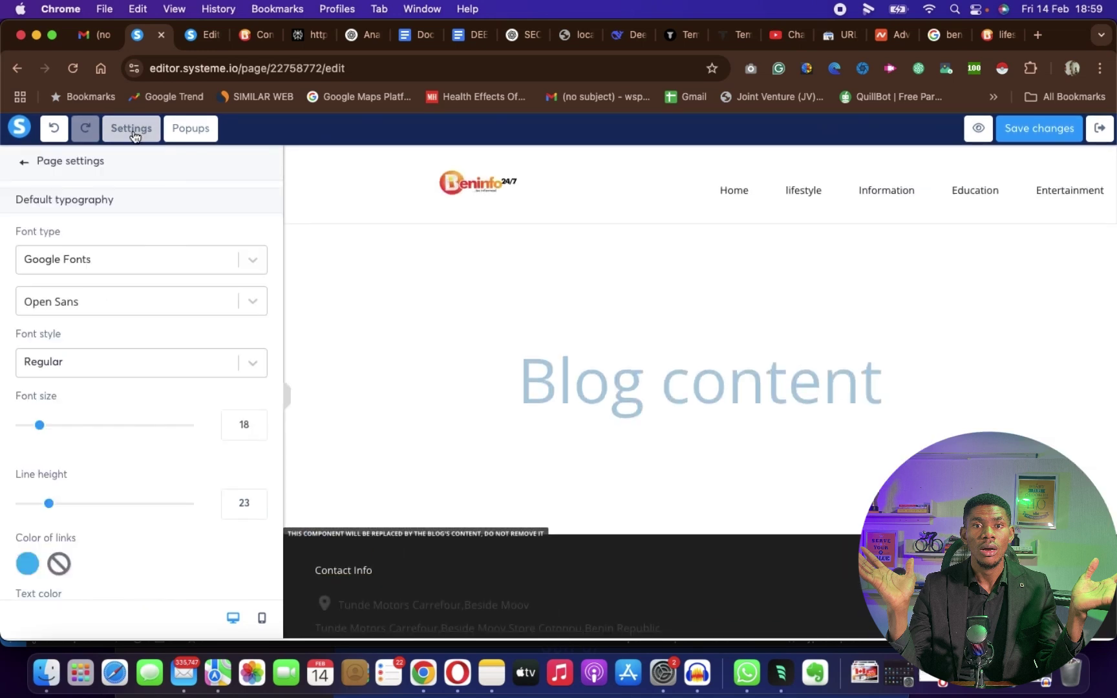
pyautogui.scroll(-10, 137, 310)
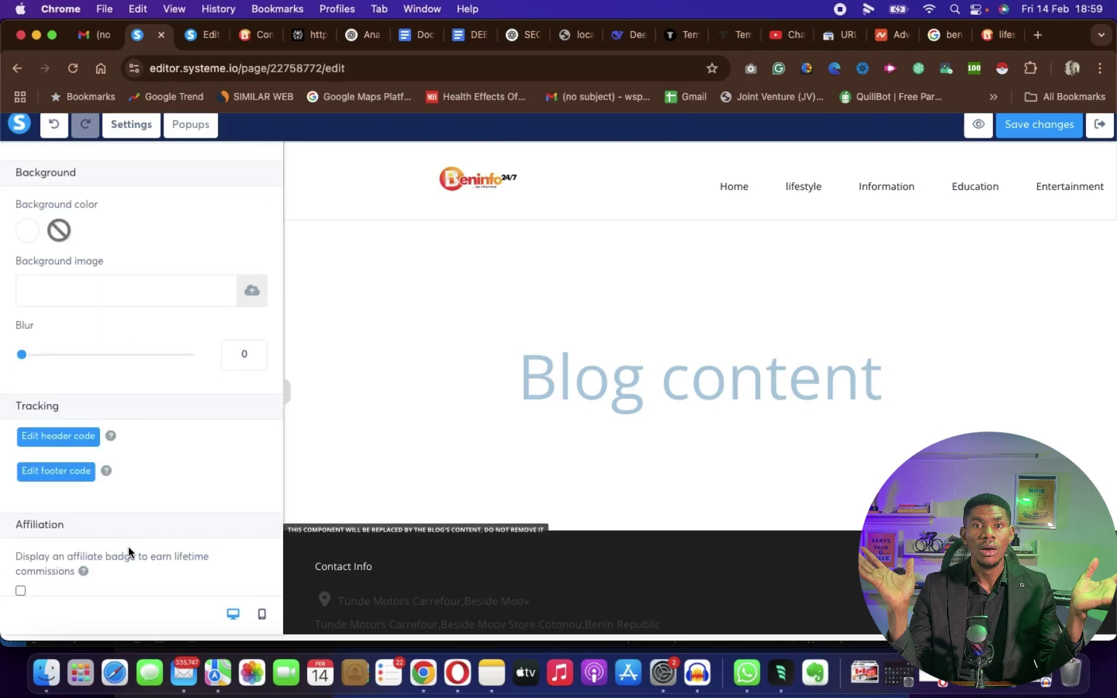
pyautogui.scroll(10, 112, 365)
pyautogui.scroll(-10, 113, 360)
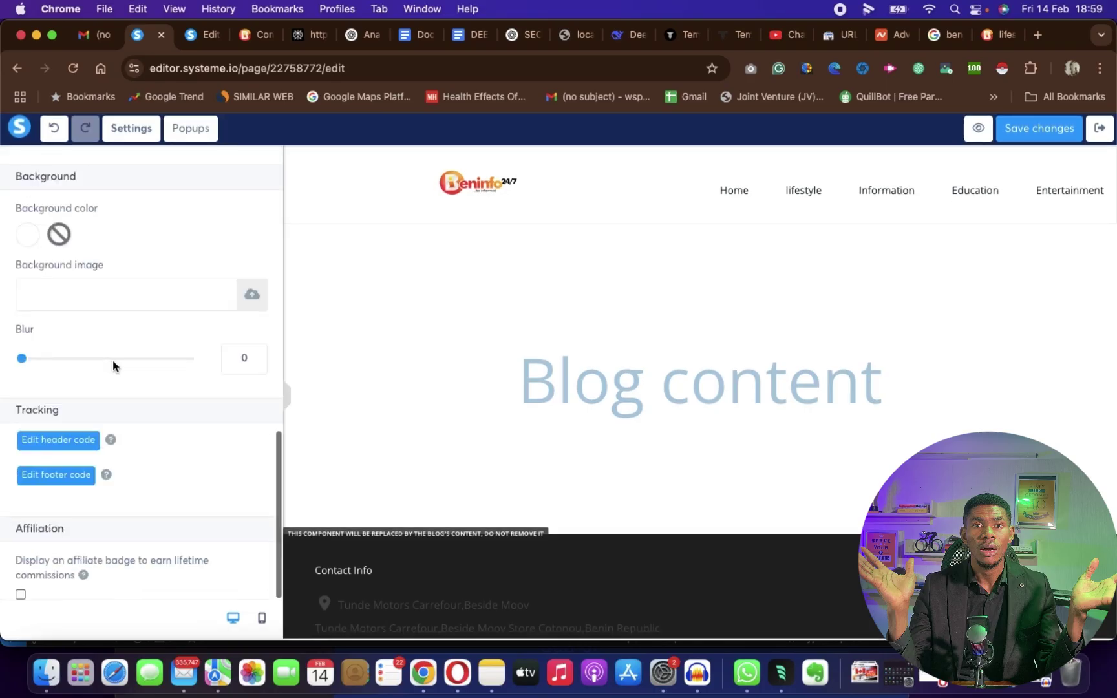
pyautogui.scroll(10, 113, 359)
pyautogui.scroll(-10, 112, 359)
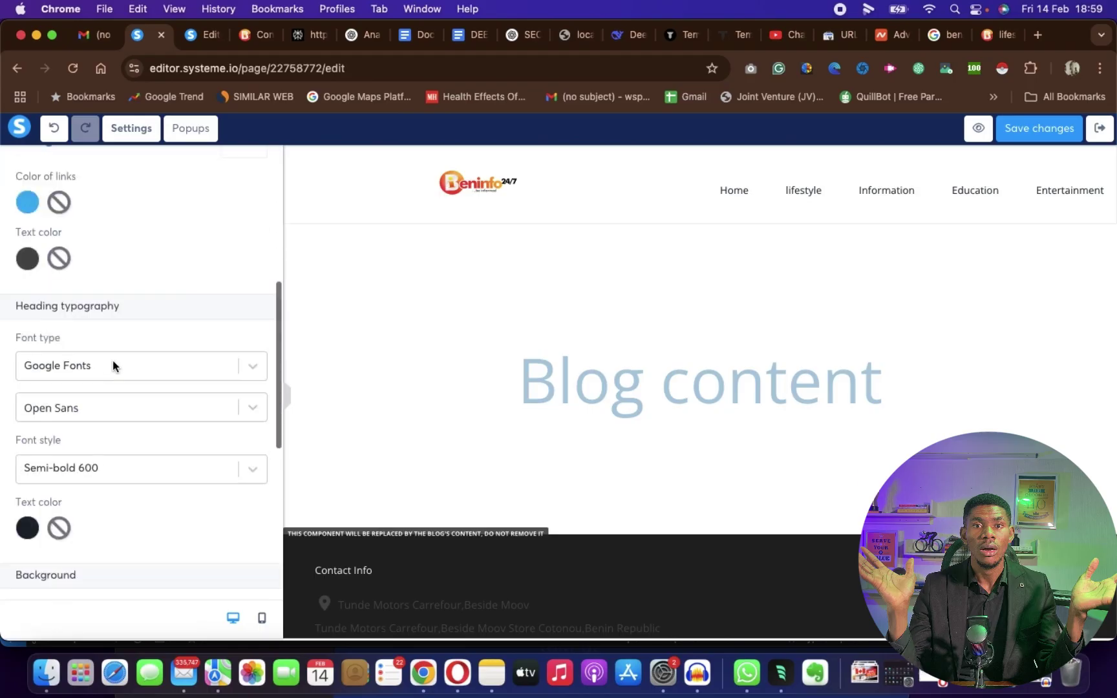
pyautogui.click(1103, 132)
pyautogui.click(603, 283)
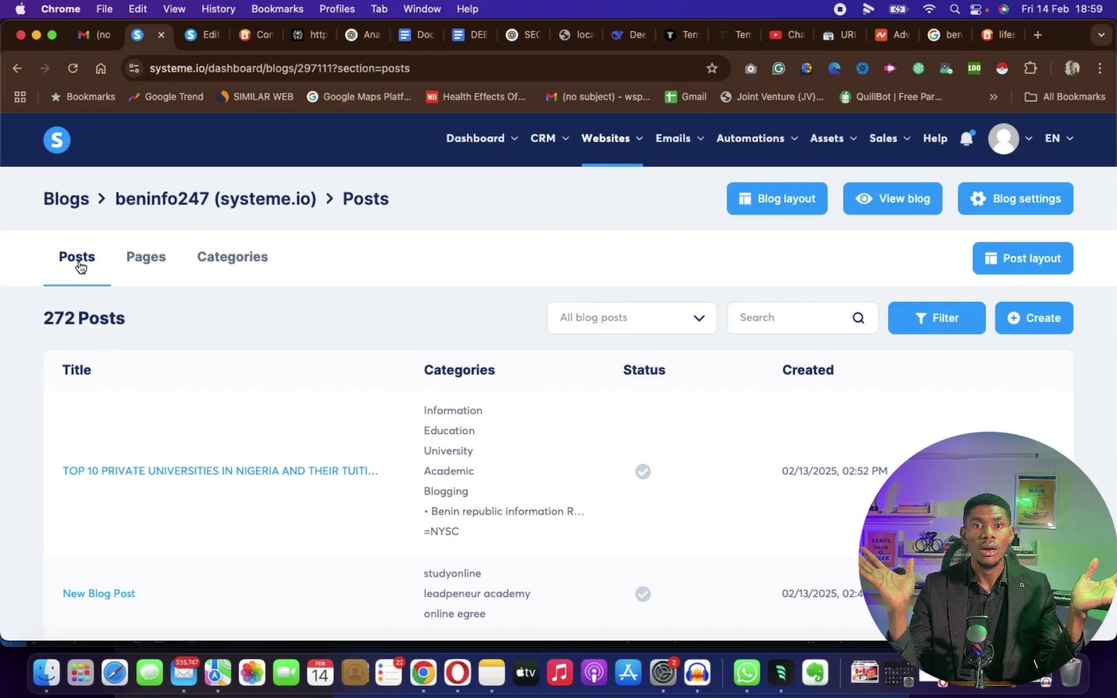
# - Open the blog post on the TEF Canada Scoring Guide 2024 in the page editor
pyautogui.scroll(-3, 317, 396)
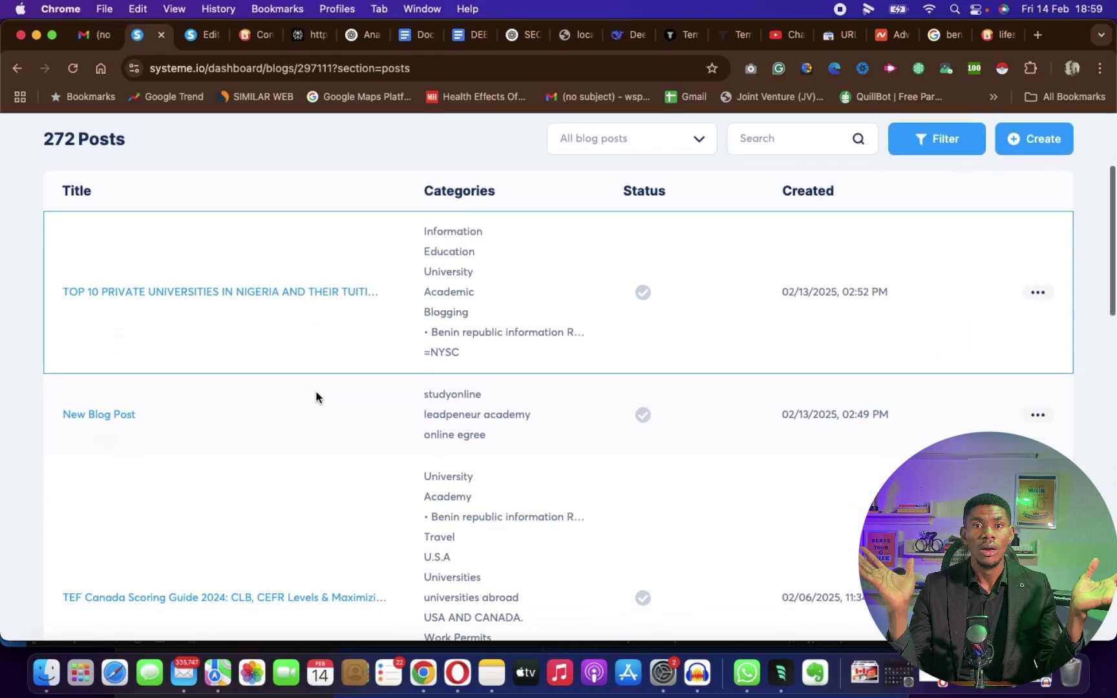
pyautogui.scroll(-3, 316, 397)
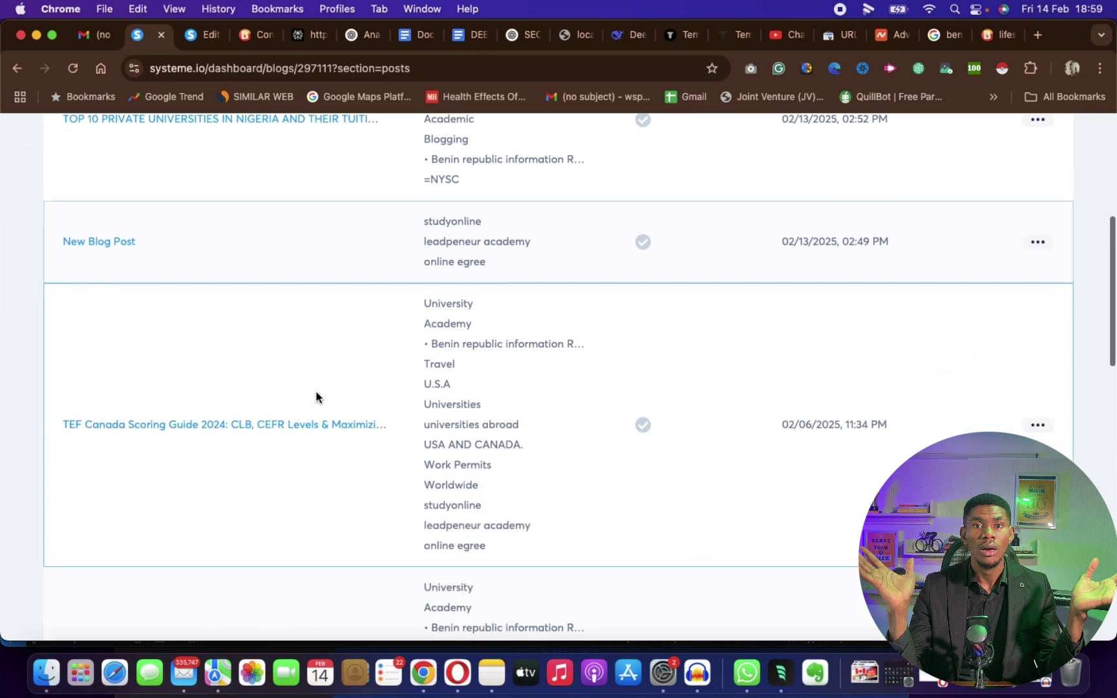
pyautogui.click(238, 427)
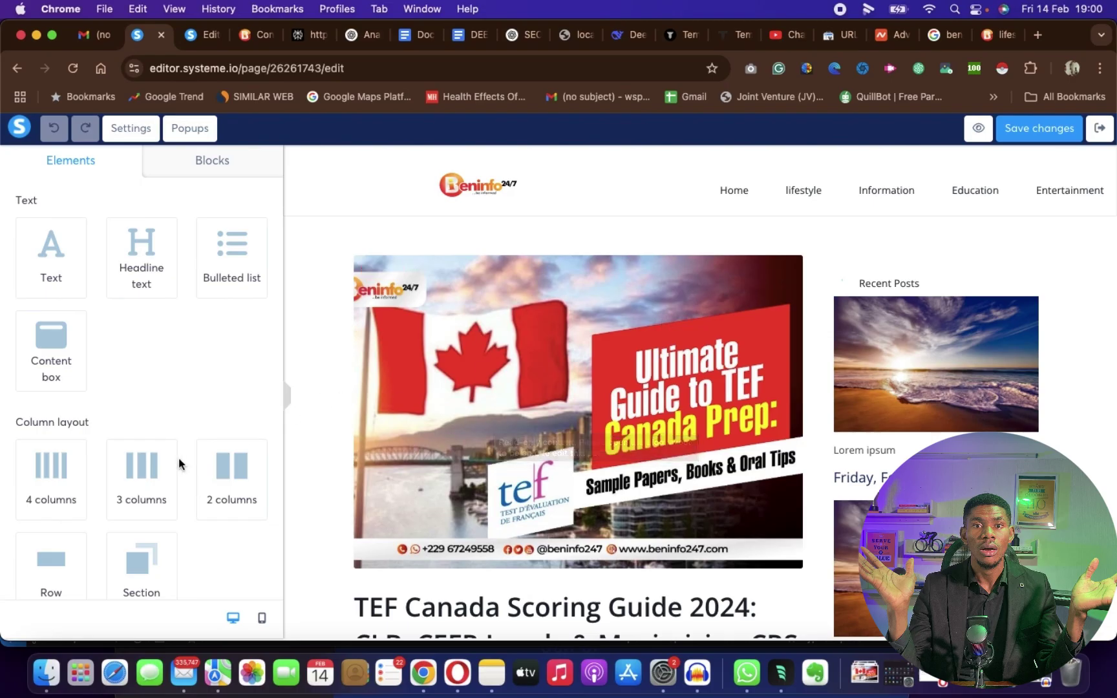
# - Examine the post's content from its headline and table of contents down to Section 3 on TEF scoring for Canadian immigration
pyautogui.scroll(-5, 179, 464)
pyautogui.scroll(-15, 525, 527)
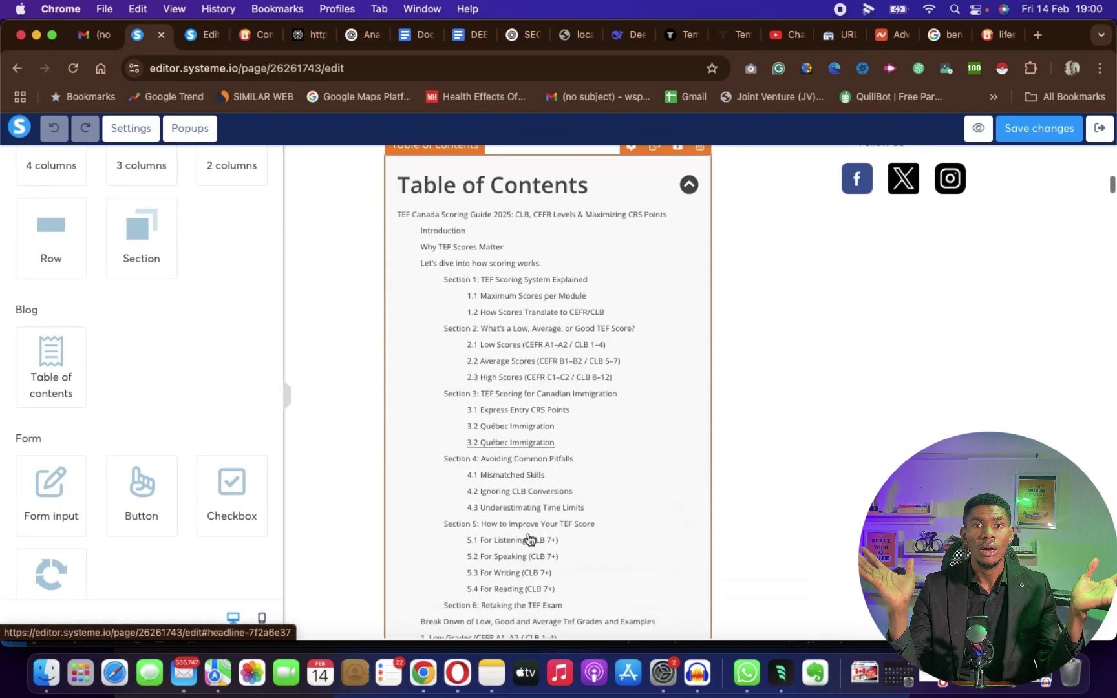
pyautogui.scroll(-5, 527, 533)
pyautogui.scroll(12, 527, 533)
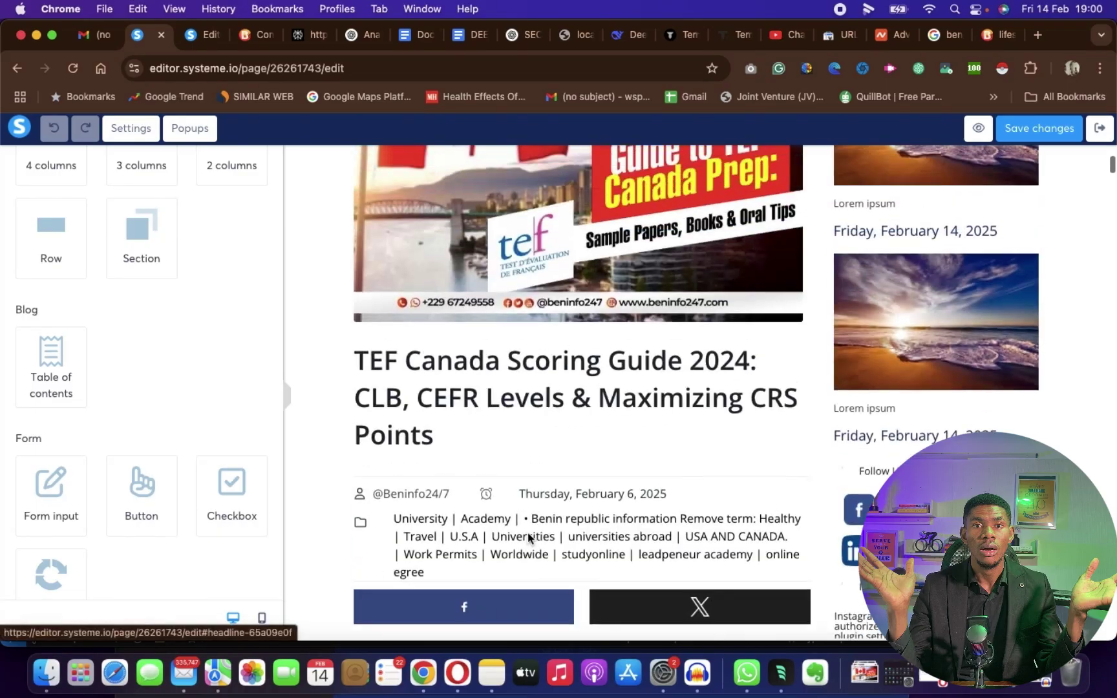
pyautogui.scroll(-4, 527, 532)
pyautogui.scroll(10, 529, 538)
pyautogui.scroll(-20, 528, 537)
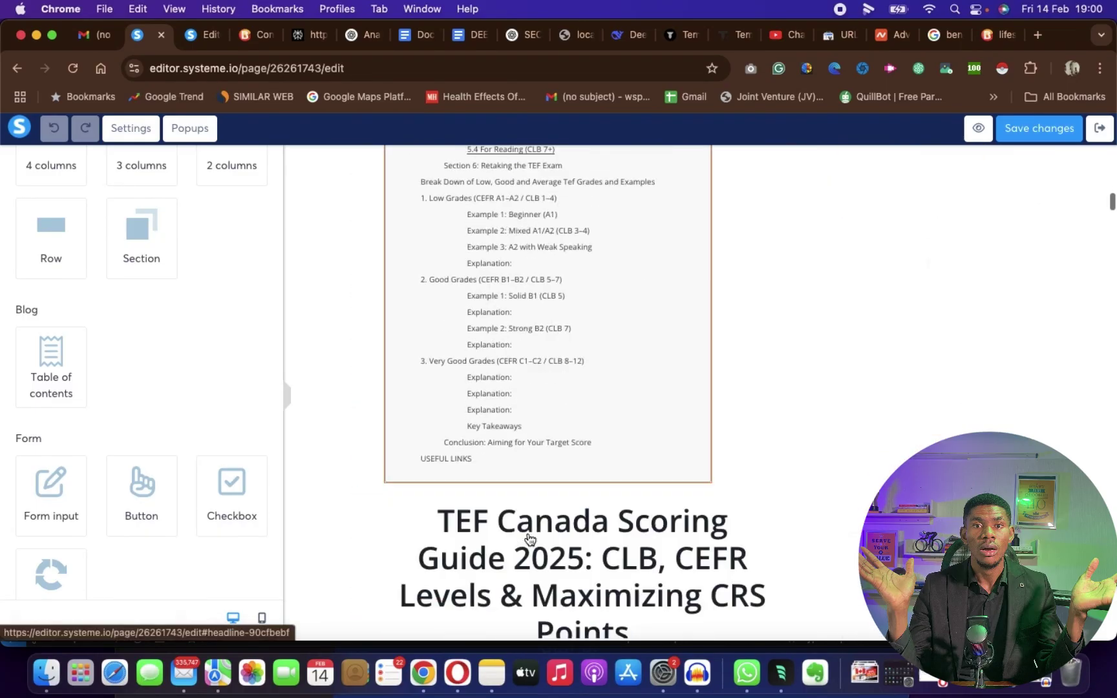
pyautogui.scroll(-20, 528, 533)
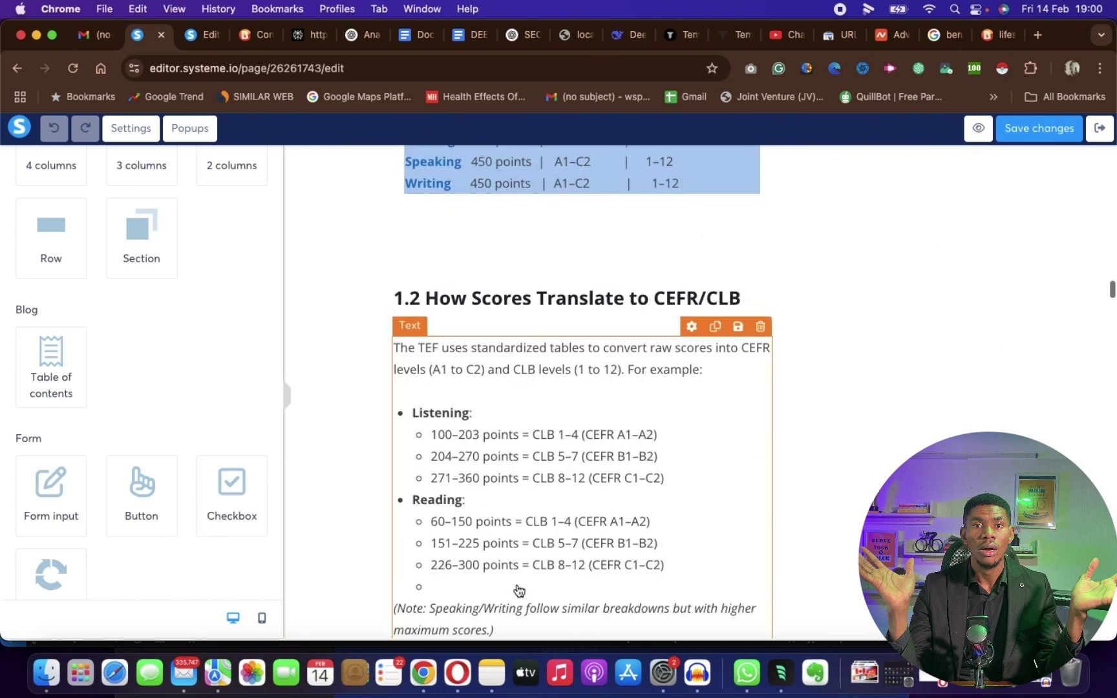
pyautogui.scroll(-3, 519, 590)
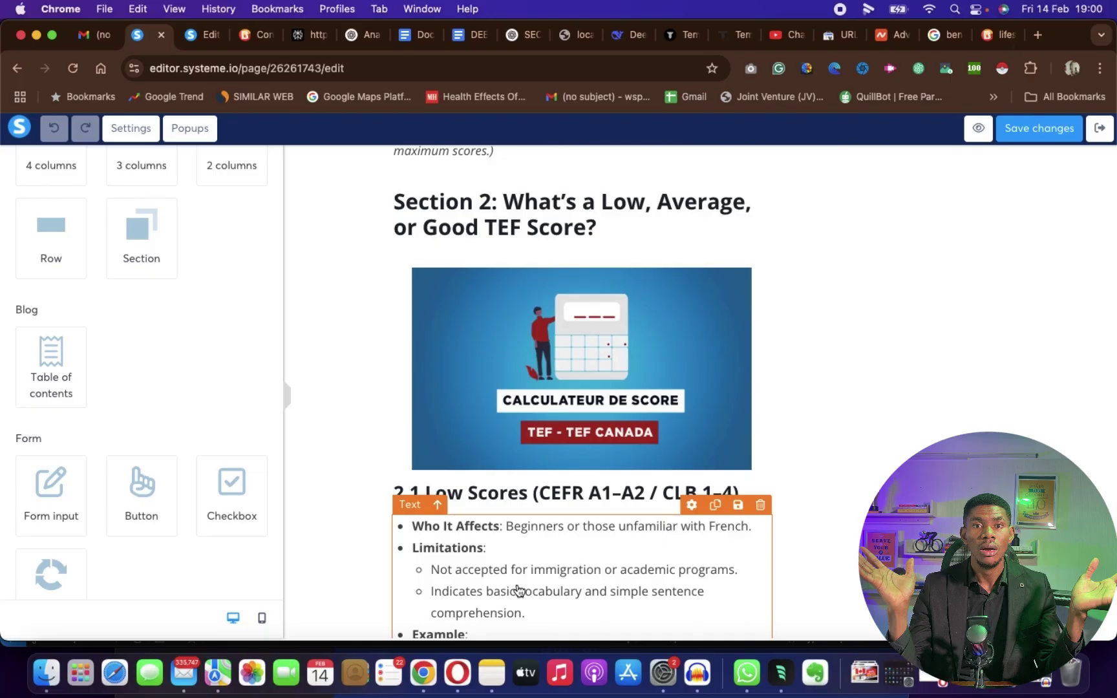
pyautogui.scroll(-15, 517, 589)
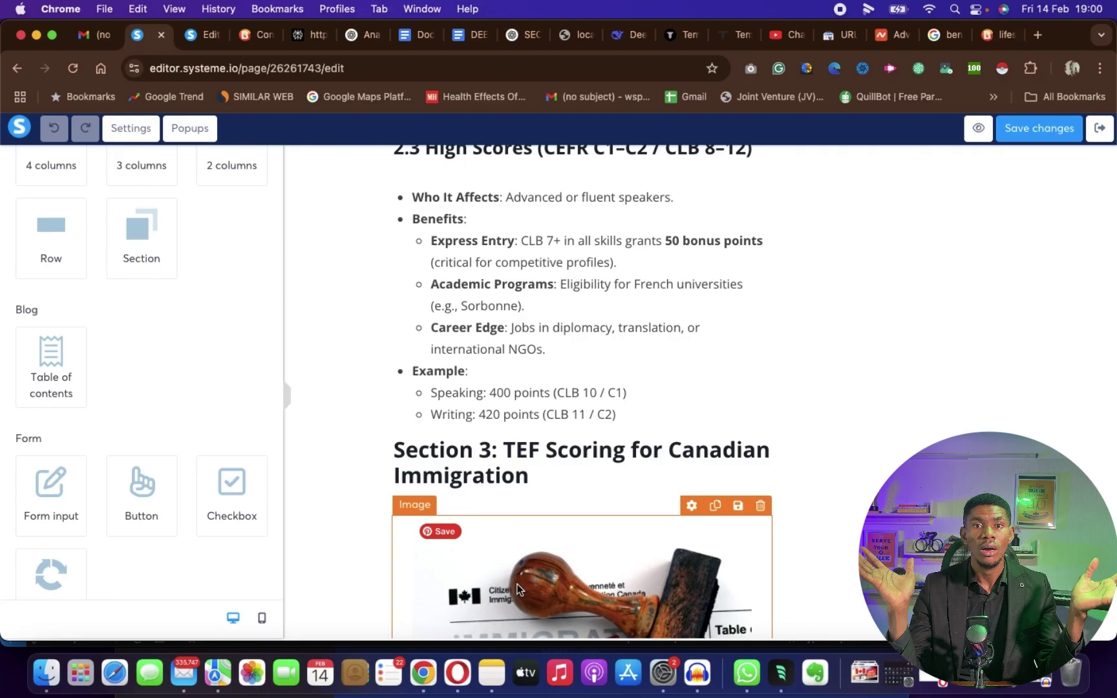
# - Show the Search Engine Optimization section of the post's page settings and examine its title and description
pyautogui.click(130, 140)
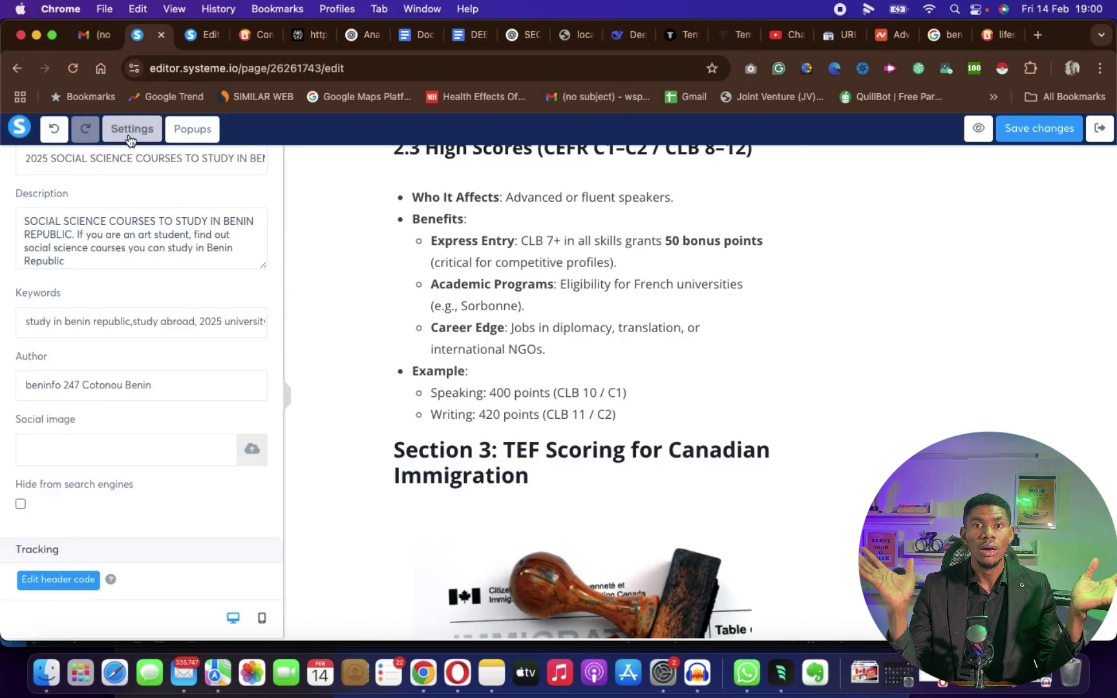
pyautogui.scroll(5, 115, 200)
pyautogui.scroll(1, 115, 200)
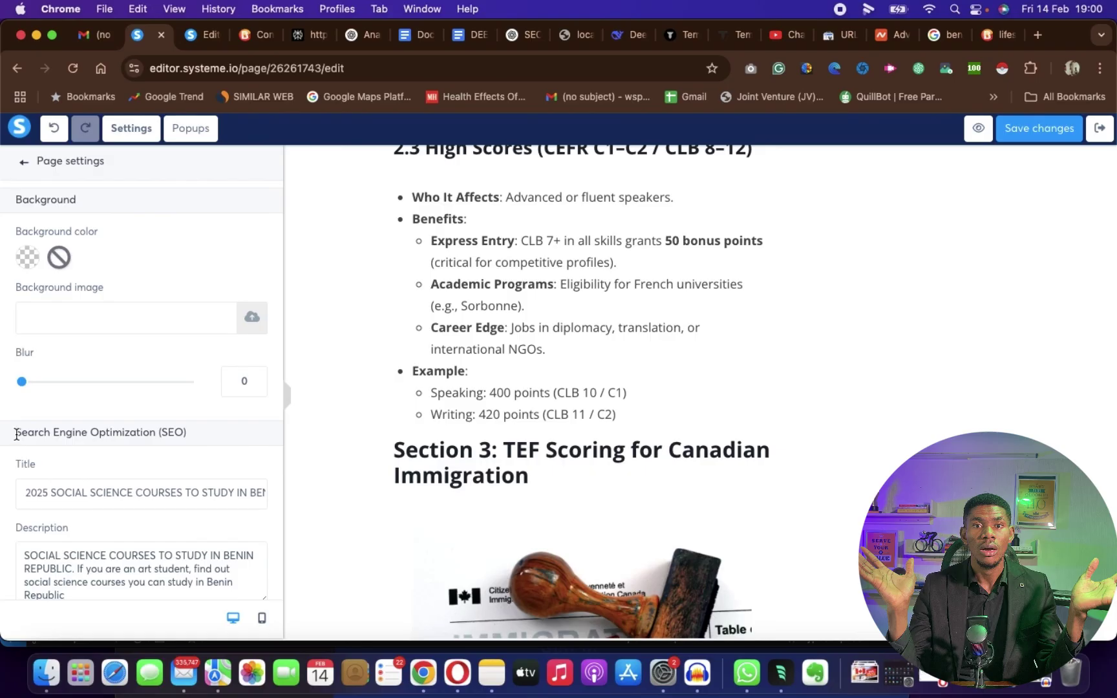
pyautogui.moveTo(16, 434); pyautogui.dragTo(241, 436)
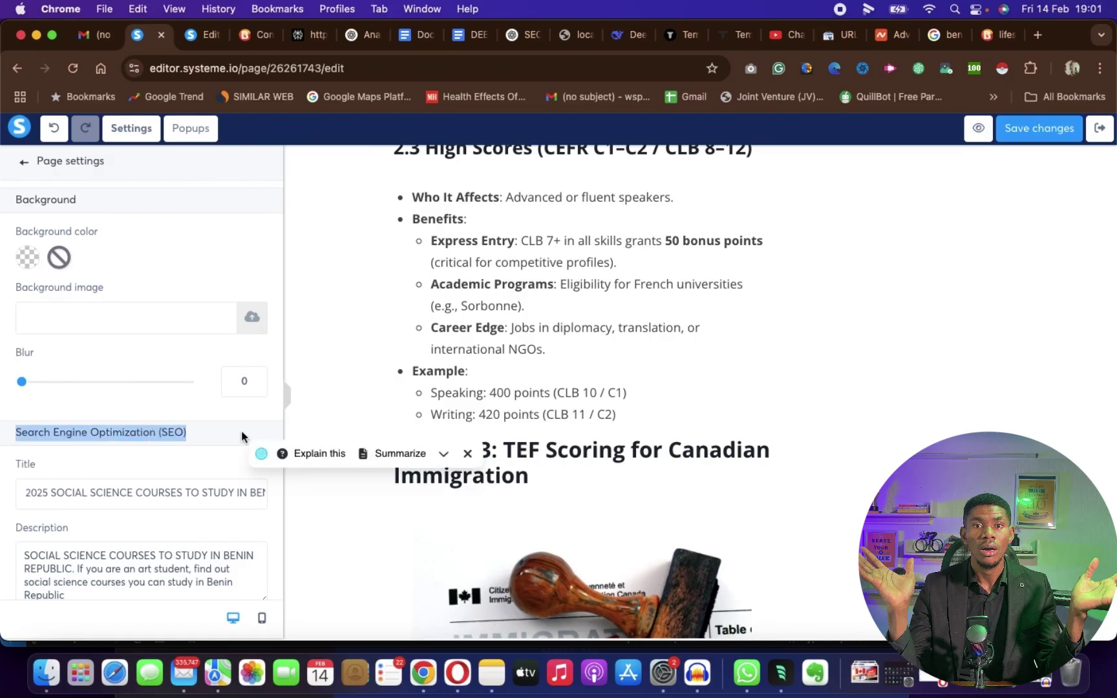
pyautogui.click(113, 495)
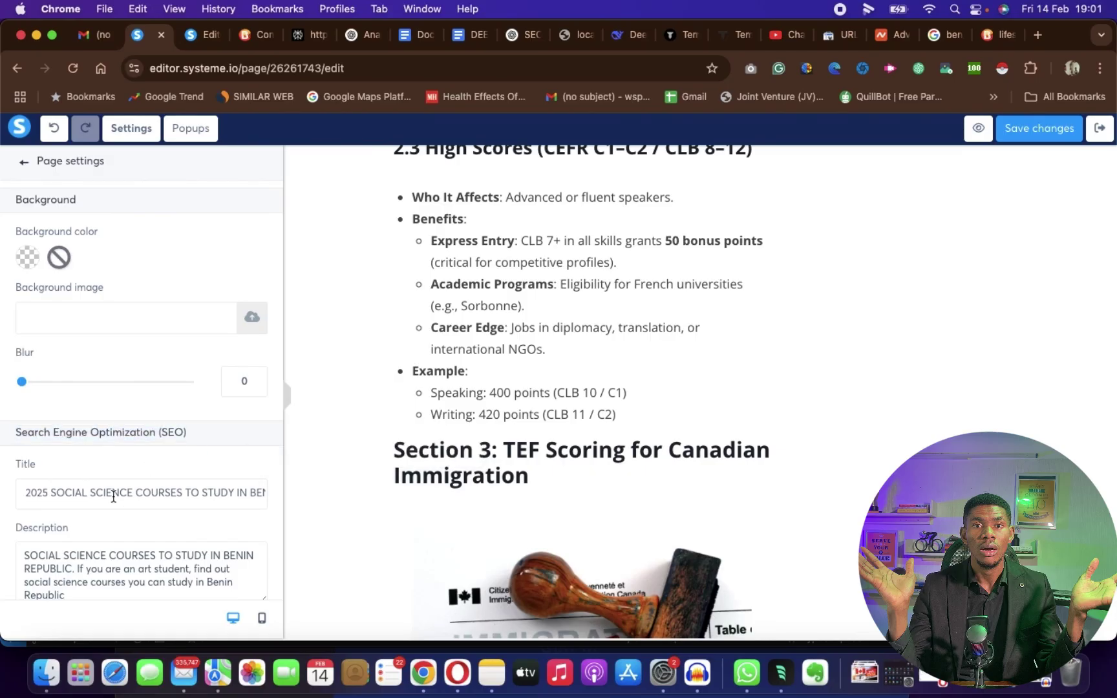
pyautogui.scroll(-1, 113, 496)
pyautogui.scroll(1, 113, 496)
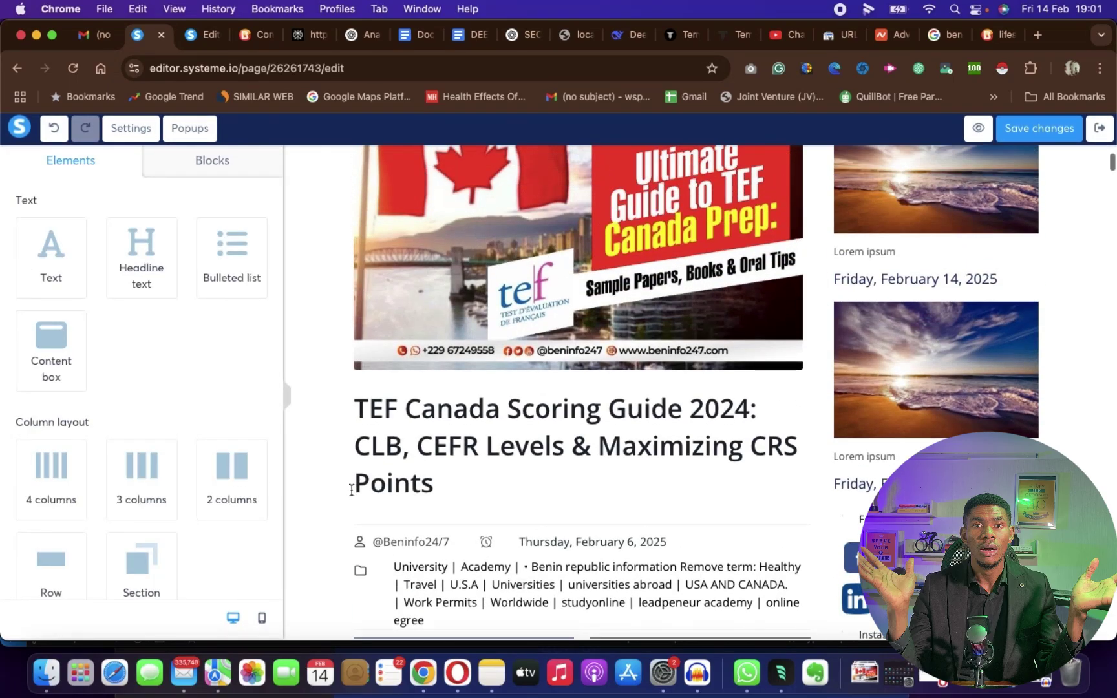
# - Replace the post's SEO title with its headline "TEF Canada Scoring Guide 2024: CLB, CEFR Levels & Maximizing CRS Points", copied from the page
pyautogui.moveTo(436, 488); pyautogui.dragTo(354, 406)
pyautogui.press('super+c')
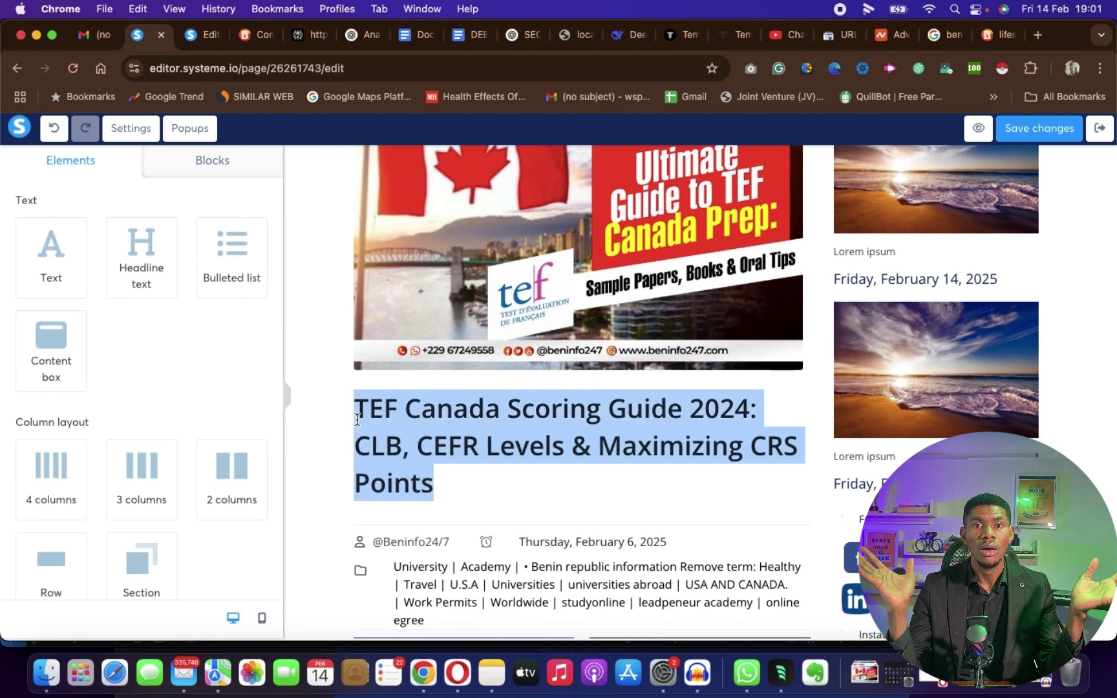
pyautogui.scroll(-10, 18, 571)
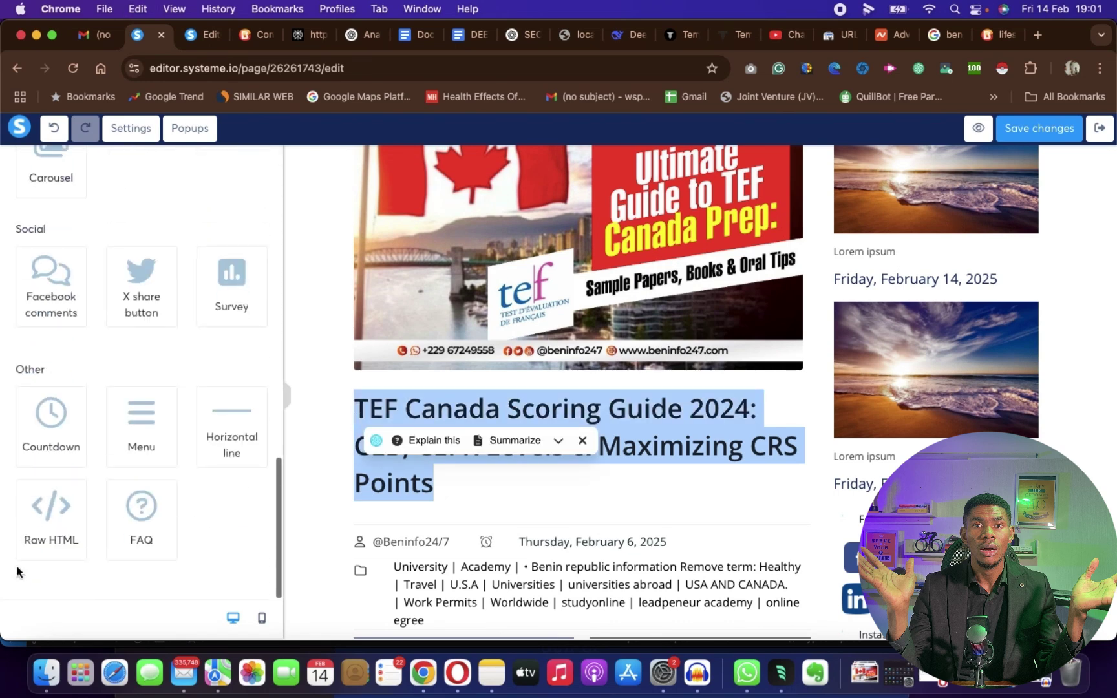
pyautogui.click(126, 131)
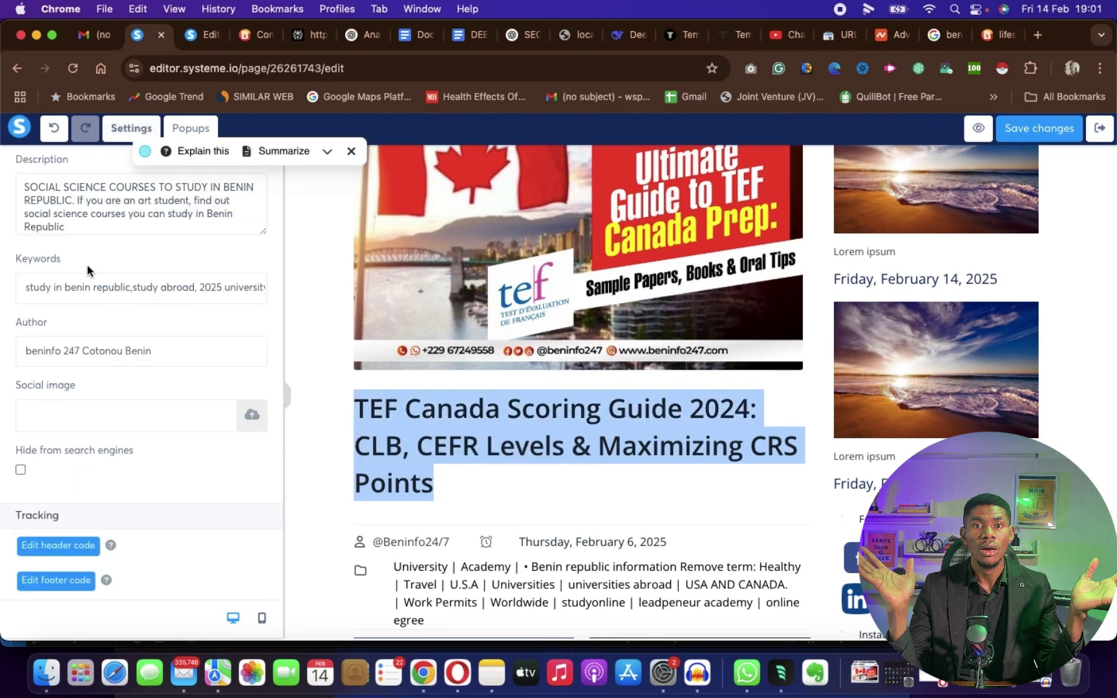
pyautogui.scroll(5, 87, 265)
pyautogui.tripleClick(171, 492)
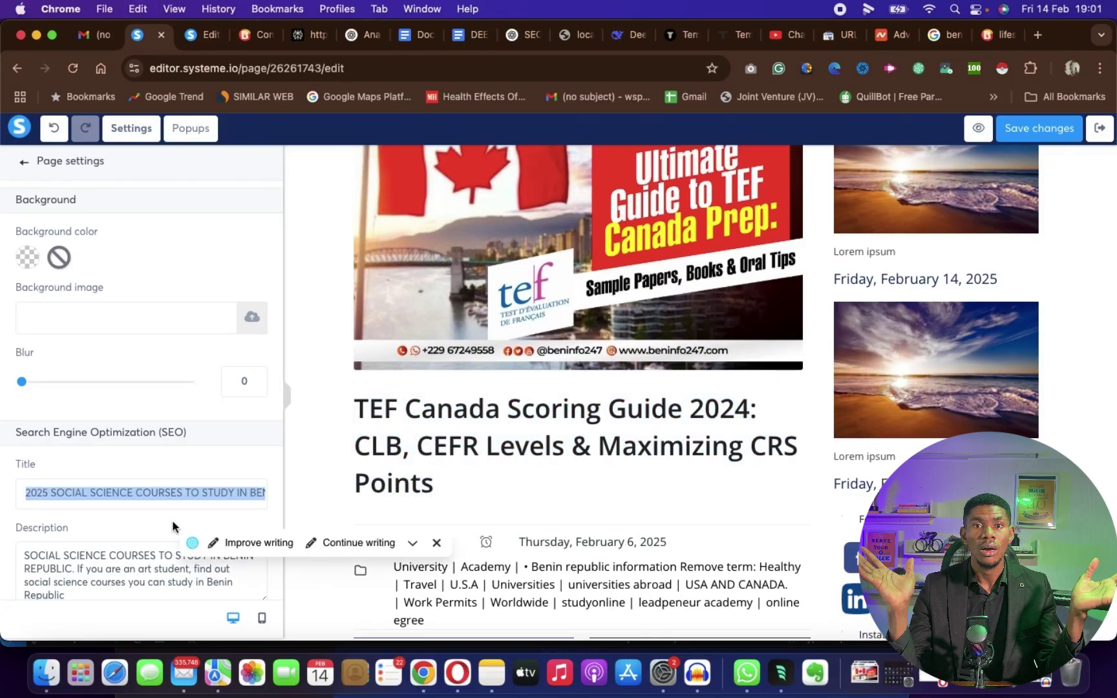
pyautogui.press('super+v')
# - Change the year in the SEO title to 2025 and check the title from its beginning
pyautogui.scroll(-3, 175, 516)
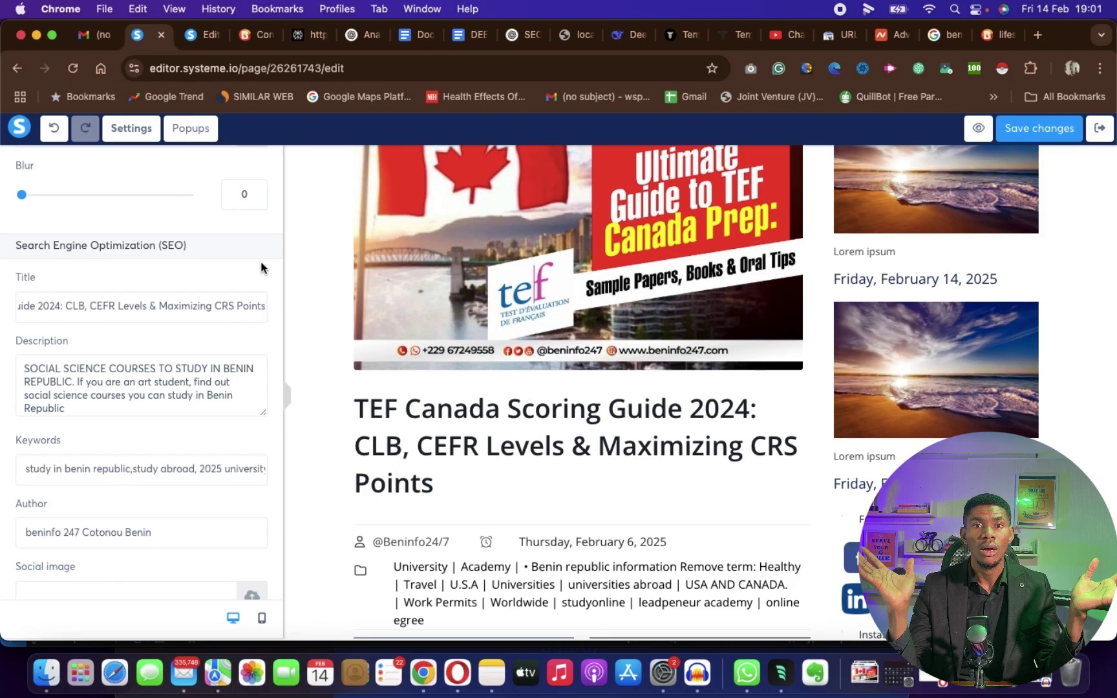
pyautogui.click(61, 306)
pyautogui.press('BackSpace')
pyautogui.write('5')
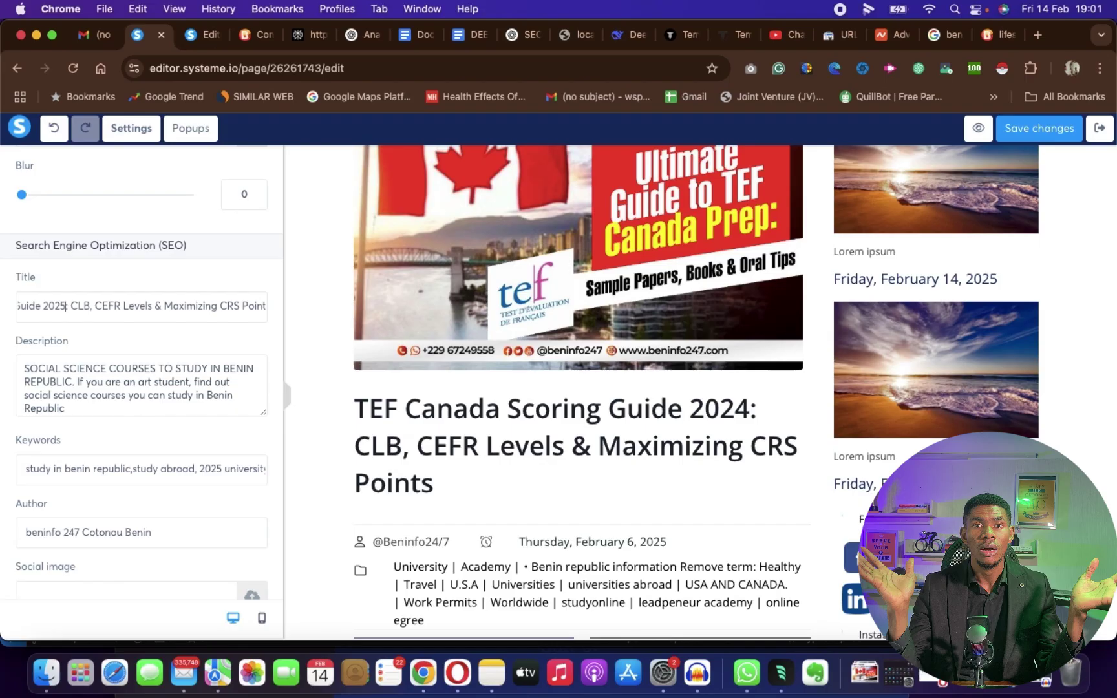
pyautogui.press('super+Left')
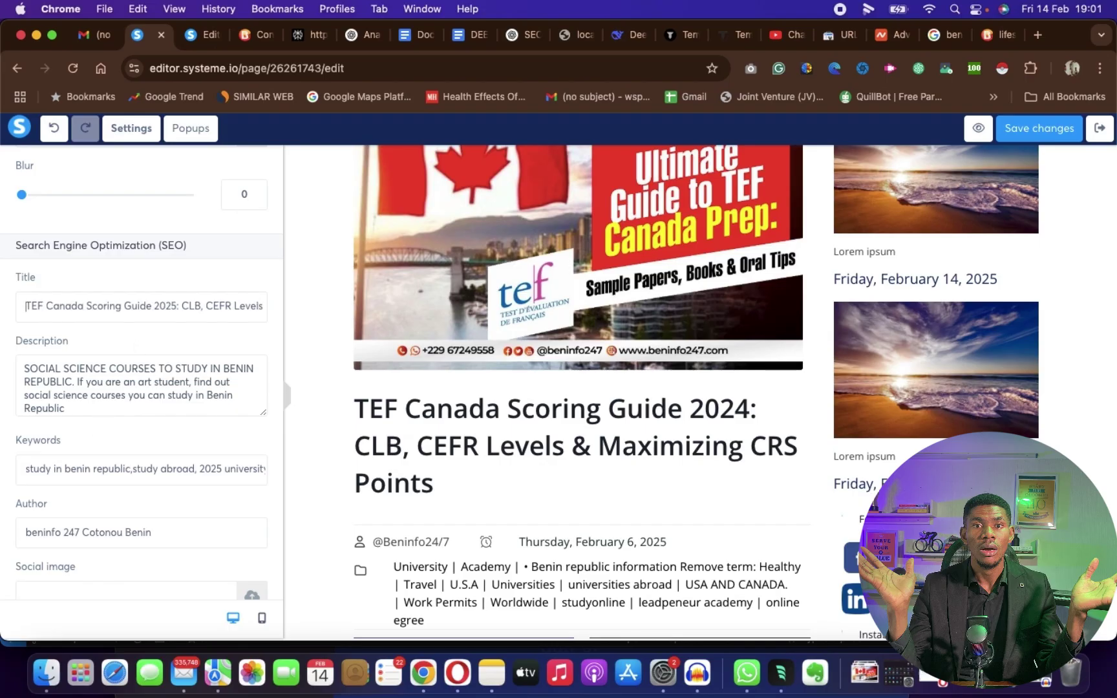
# - Examine the post's headline and table of contents, and bring the SEO title and description back into view
pyautogui.click(746, 421)
pyautogui.scroll(-2, 739, 477)
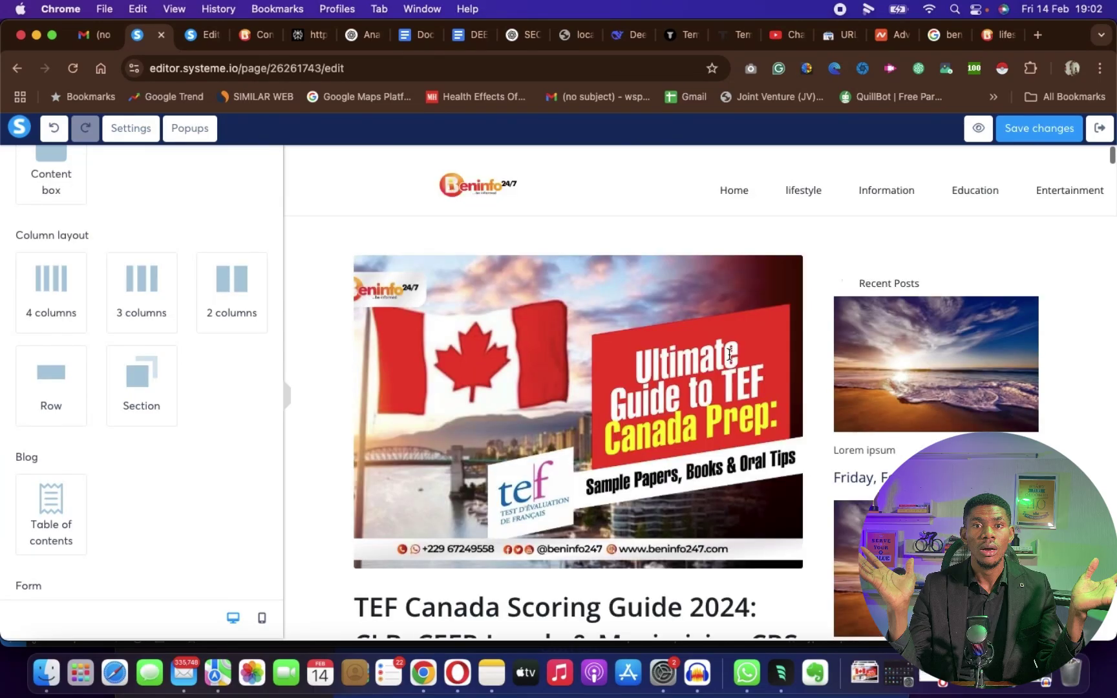
pyautogui.scroll(-10, 729, 360)
pyautogui.scroll(-3, 729, 353)
pyautogui.scroll(12, 729, 353)
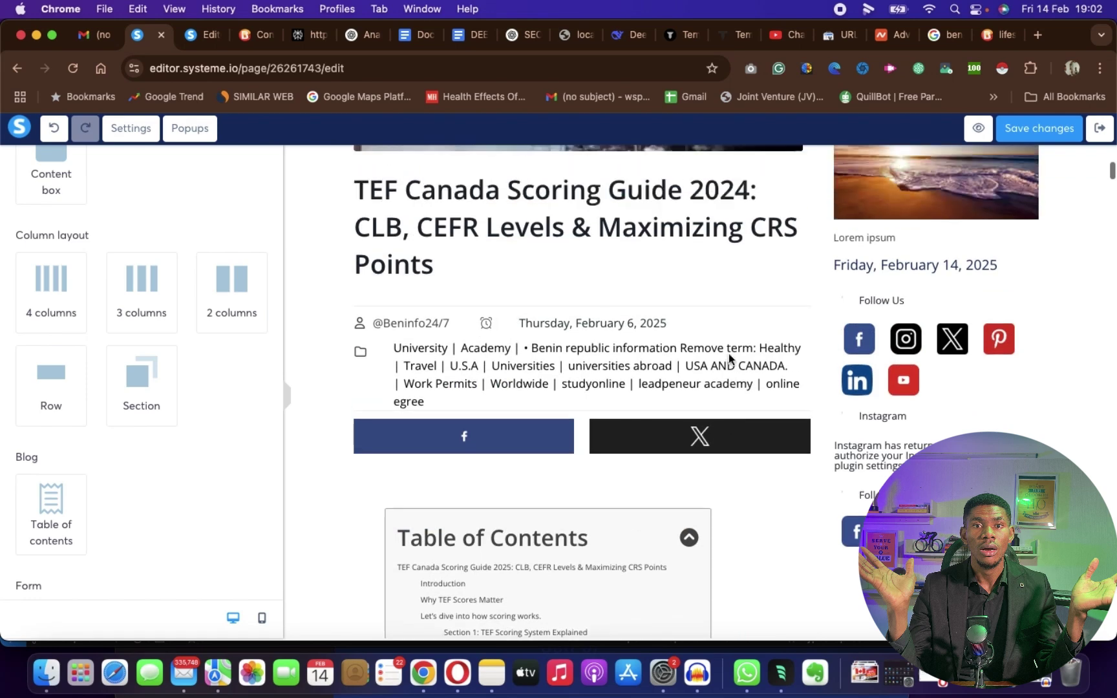
pyautogui.scroll(-10, 709, 446)
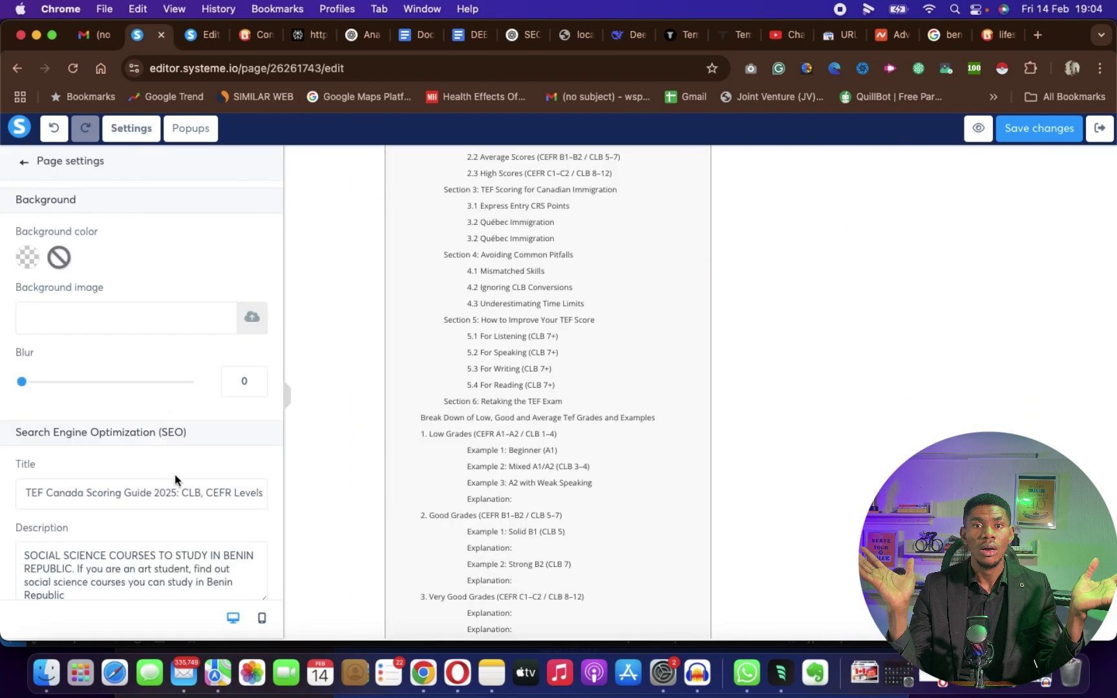
pyautogui.scroll(-1, 174, 474)
pyautogui.scroll(-4, 174, 474)
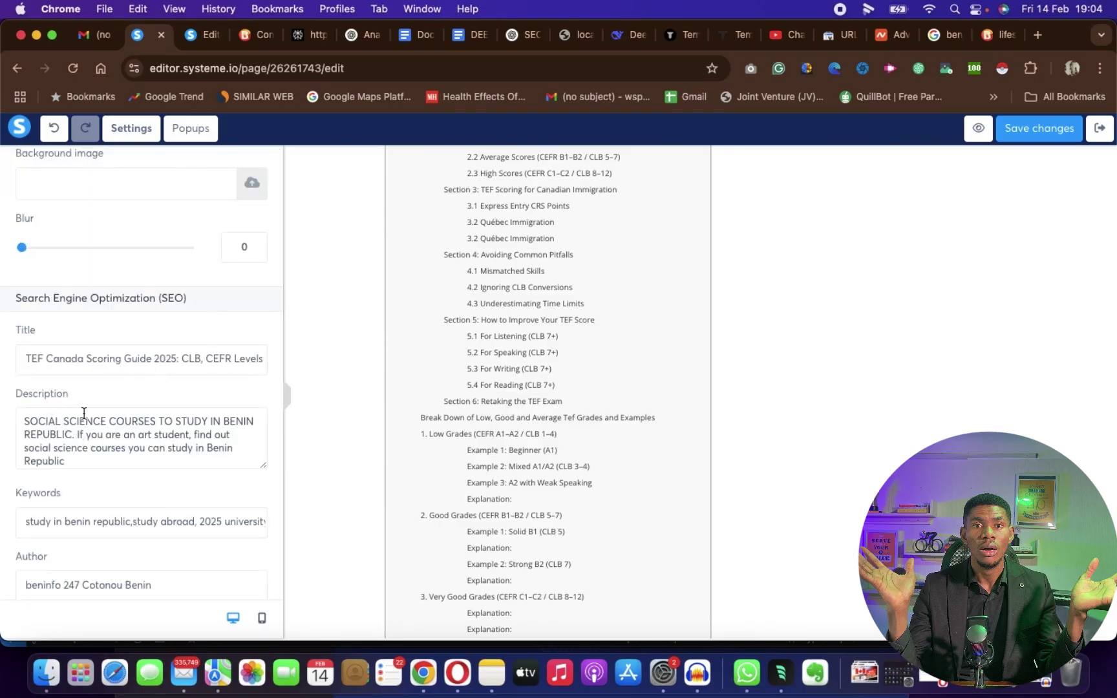
# - Switch to the DeepSeek chat on TEF exams and copy its SEO-friendly meta description, from "Master TEF exam scoring" to "Boost your score today"
pyautogui.click(626, 42)
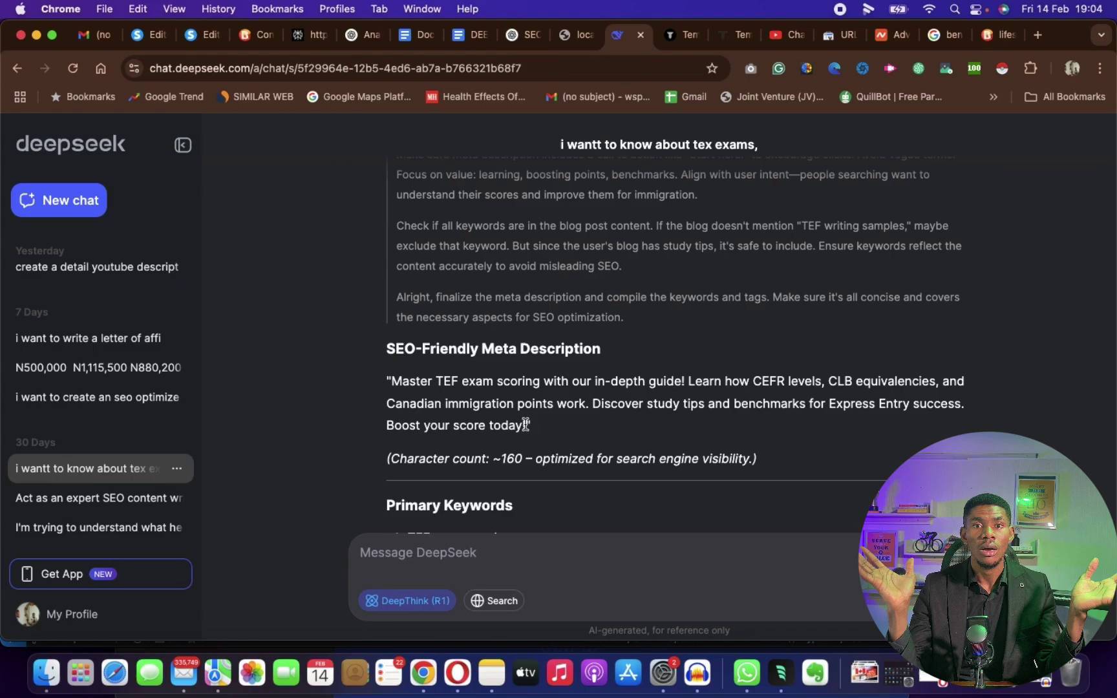
pyautogui.moveTo(523, 425); pyautogui.dragTo(390, 383)
pyautogui.press('super+c')
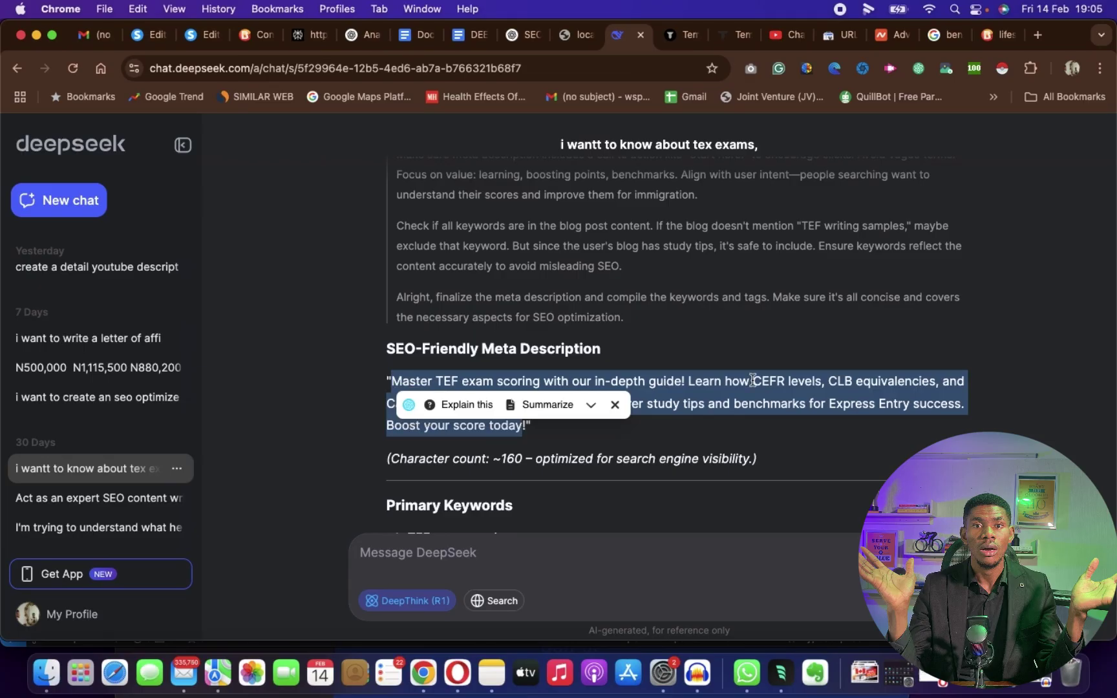
# - Switch back to the systeme.io editor, replace the post's SEO description with the copied meta description and read it through
pyautogui.click(148, 35)
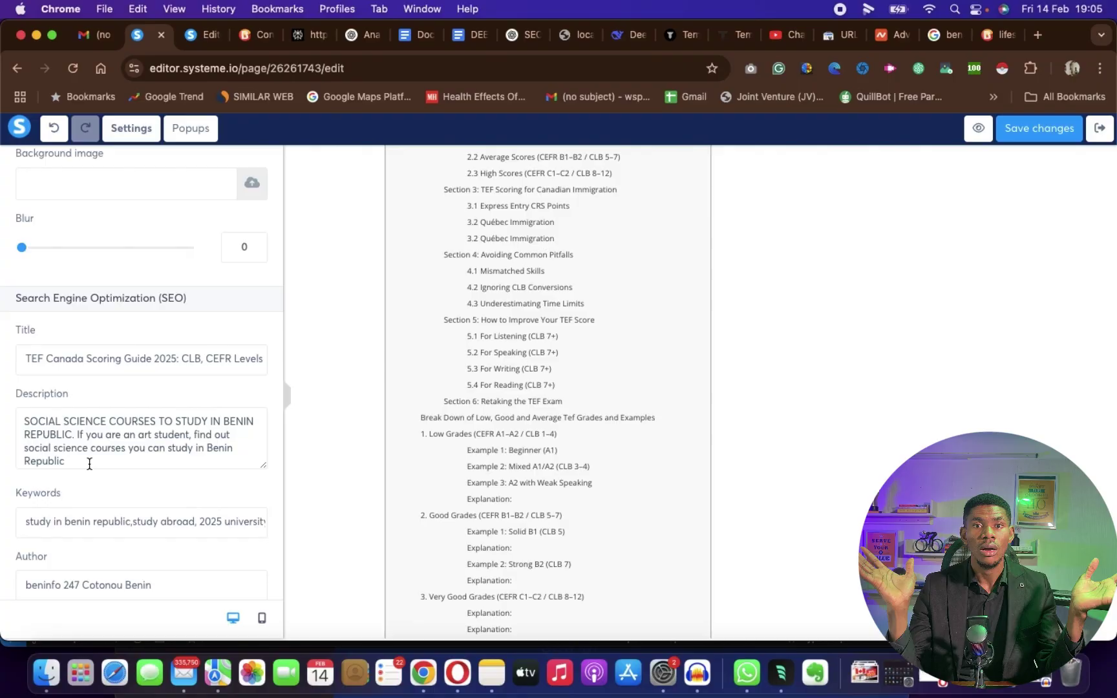
pyautogui.press('super+a')
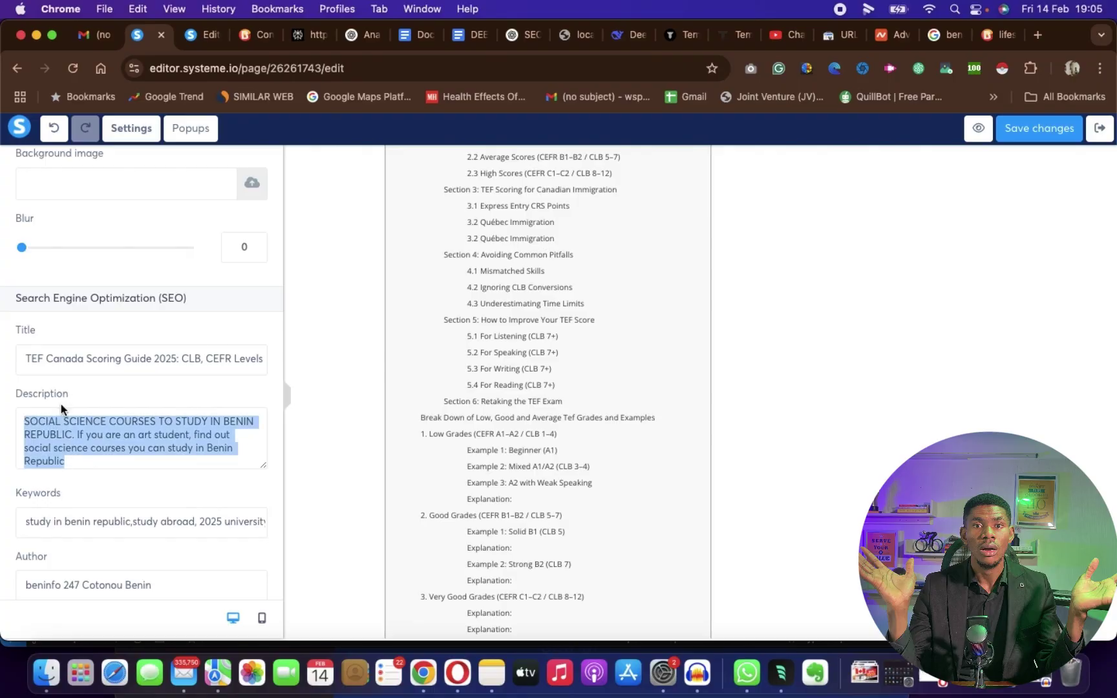
pyautogui.press('BackSpace')
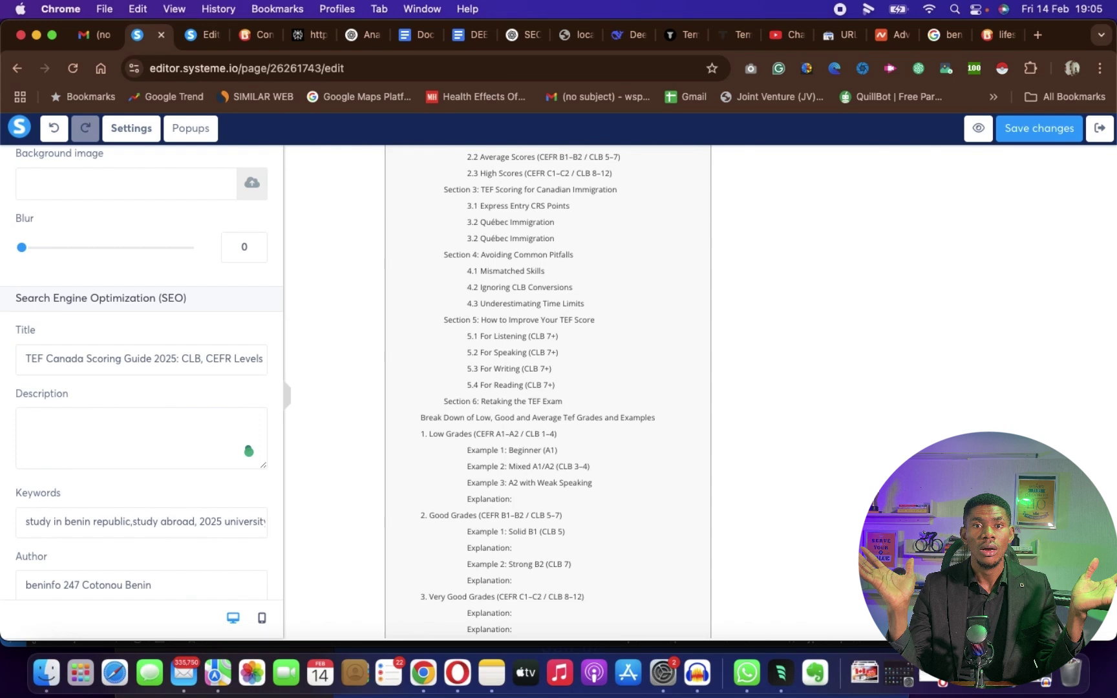
pyautogui.press('super+v')
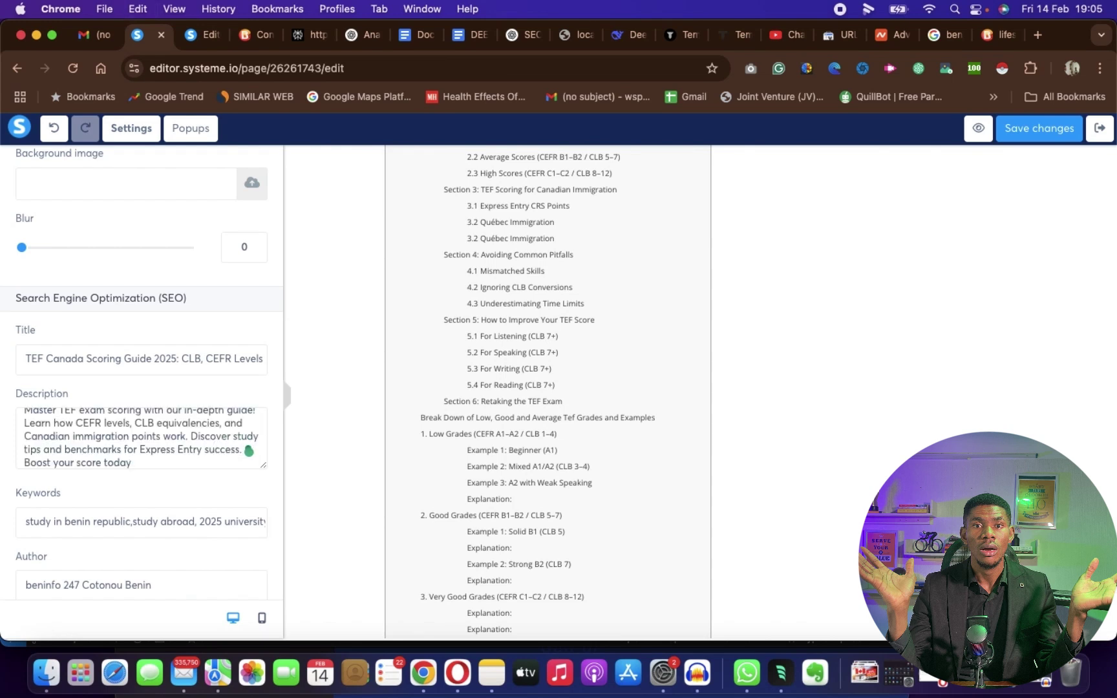
pyautogui.scroll(2, 85, 452)
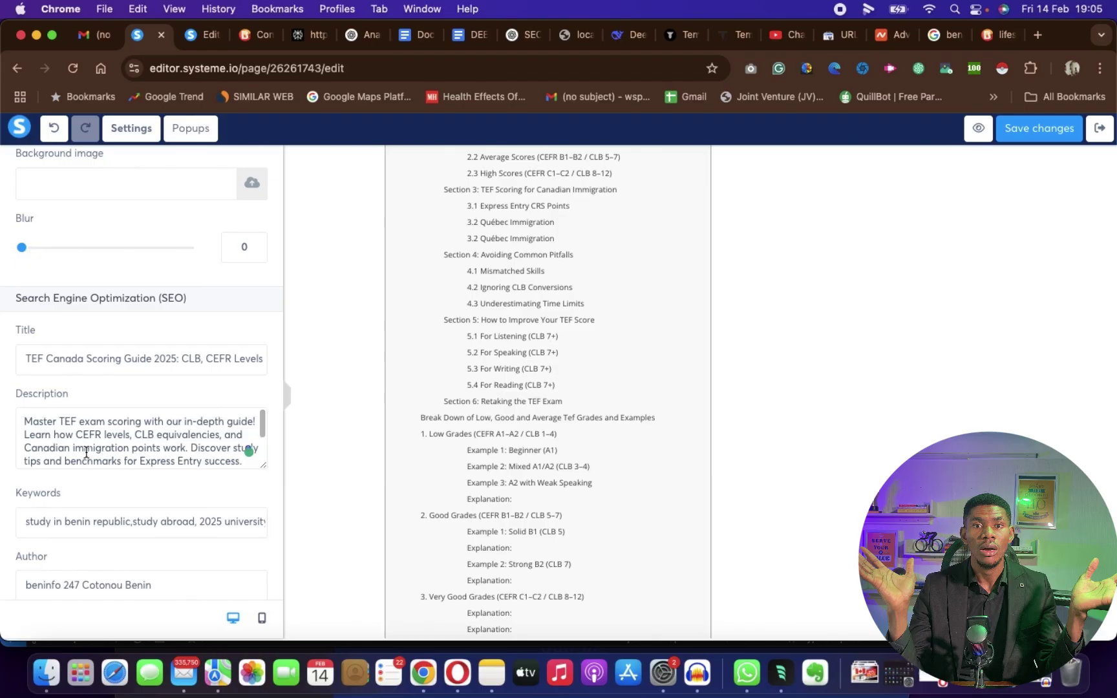
pyautogui.scroll(-2, 135, 442)
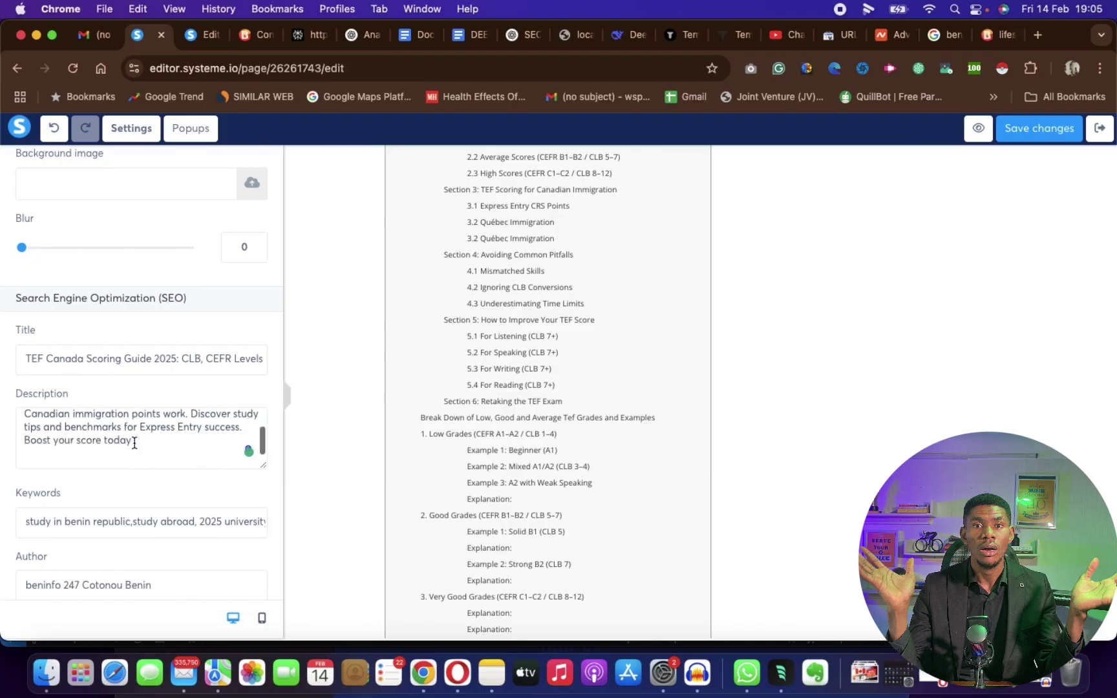
pyautogui.scroll(2, 134, 442)
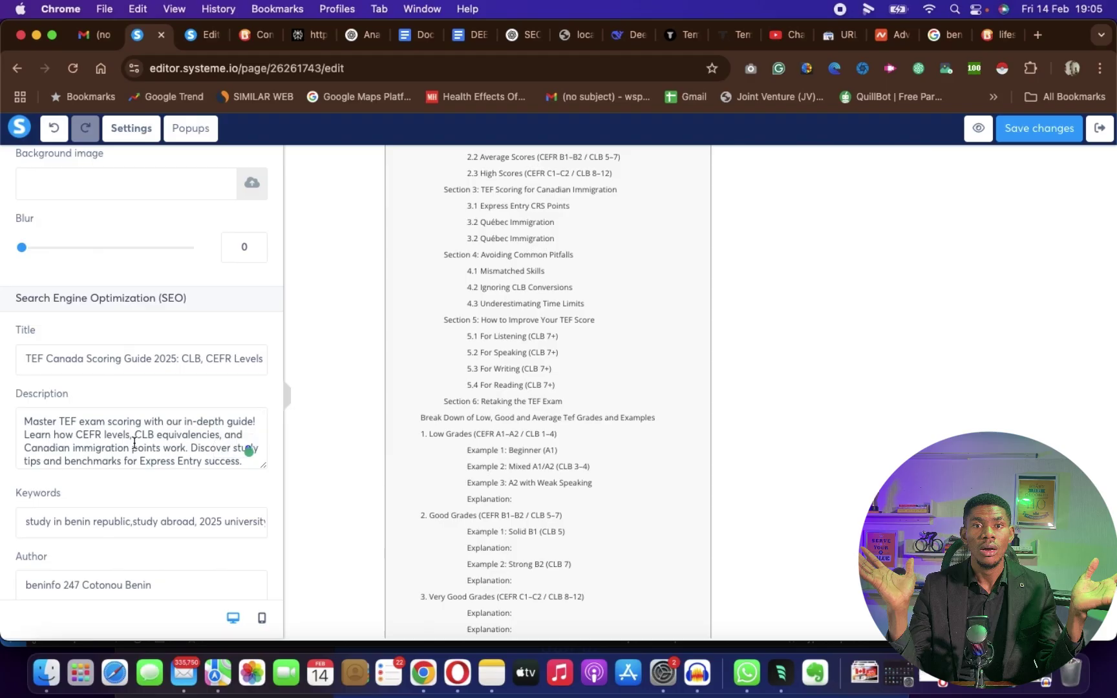
# - Clear all existing entries from the post's SEO keywords
pyautogui.scroll(-5, 135, 442)
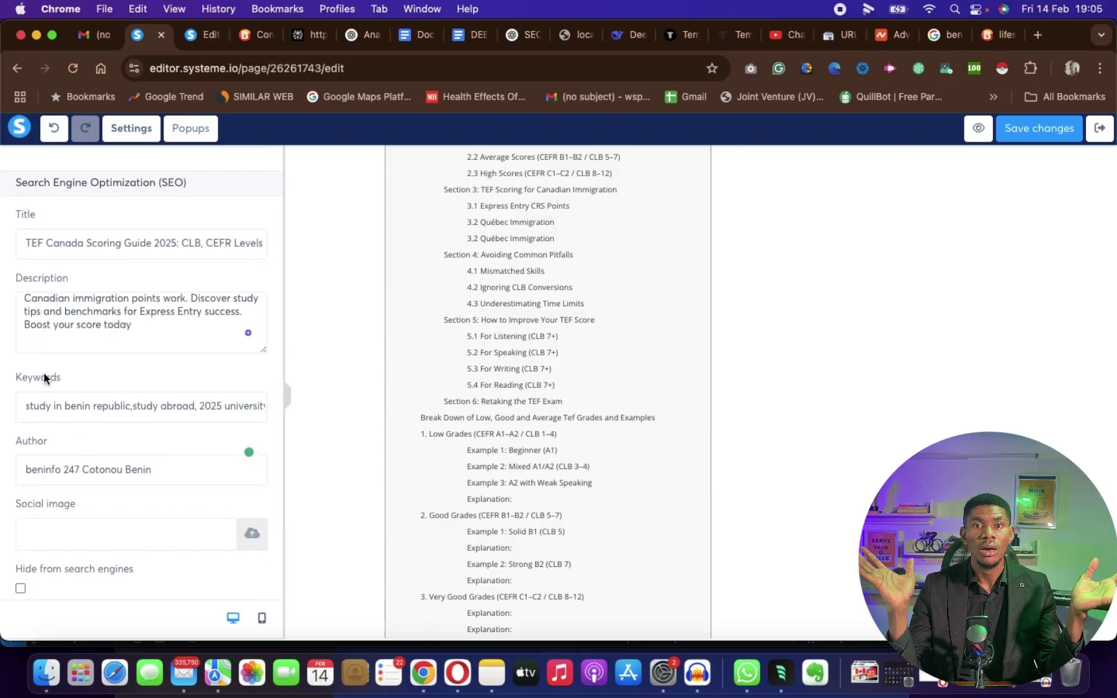
pyautogui.click(81, 409)
pyautogui.tripleClick(181, 416)
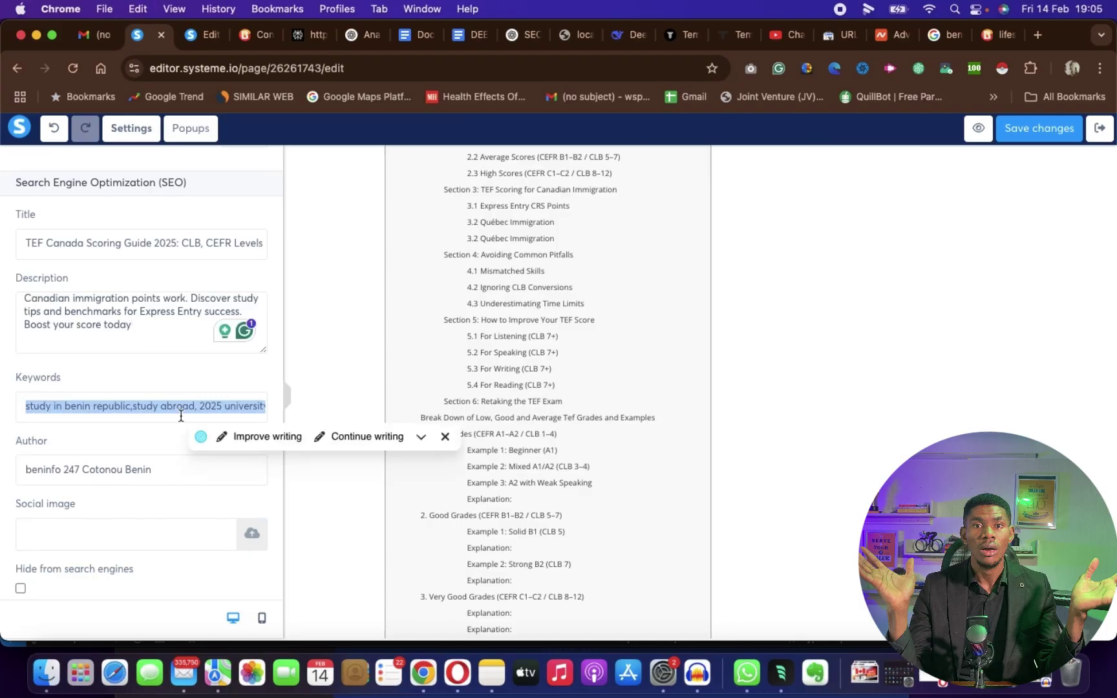
pyautogui.press('BackSpace')
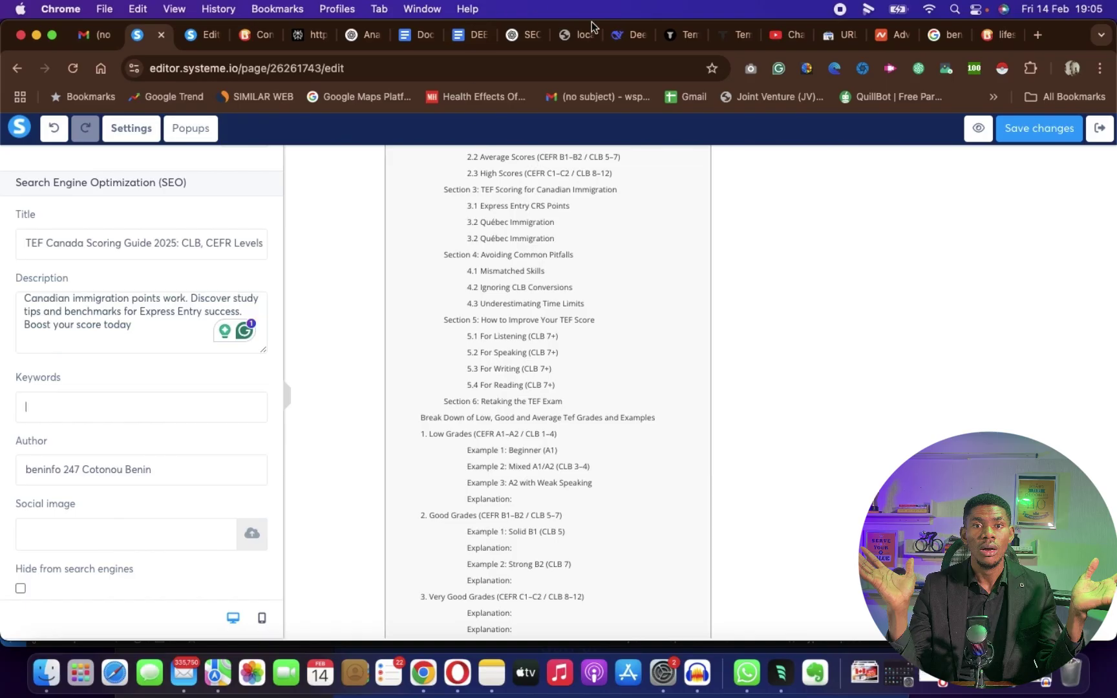
# - Switch to the DeepSeek chat and copy the five primary keywords, from "TEF exam scoring" to "Canadian immigration French points"
pyautogui.click(627, 44)
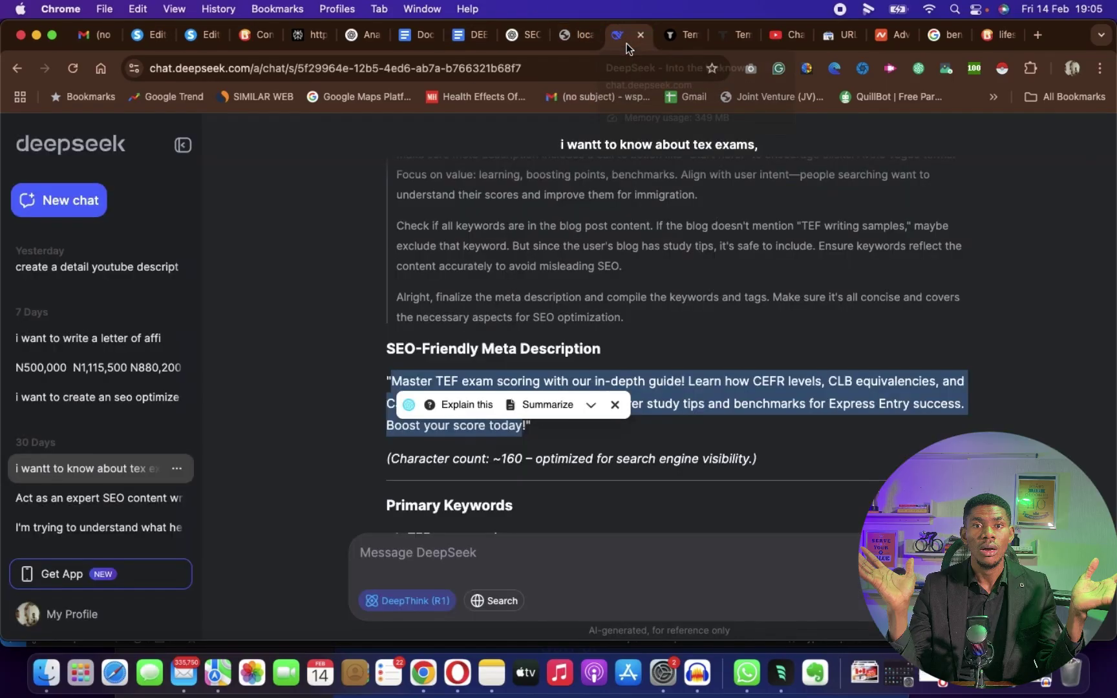
pyautogui.scroll(-5, 545, 347)
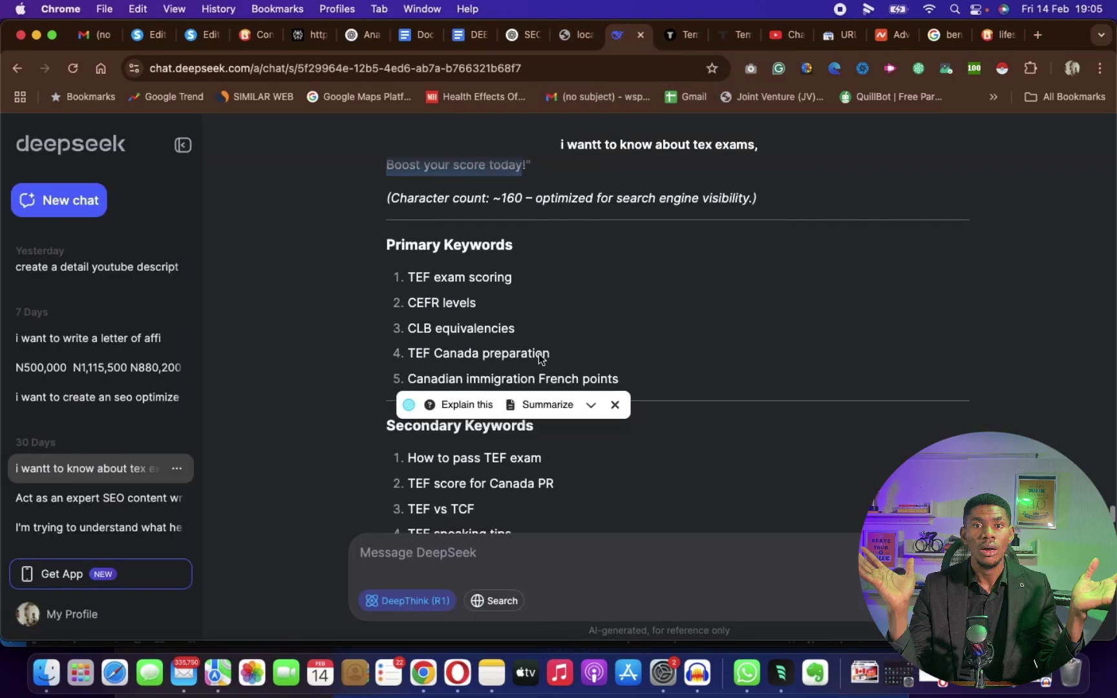
pyautogui.scroll(-2, 543, 352)
pyautogui.scroll(4, 544, 351)
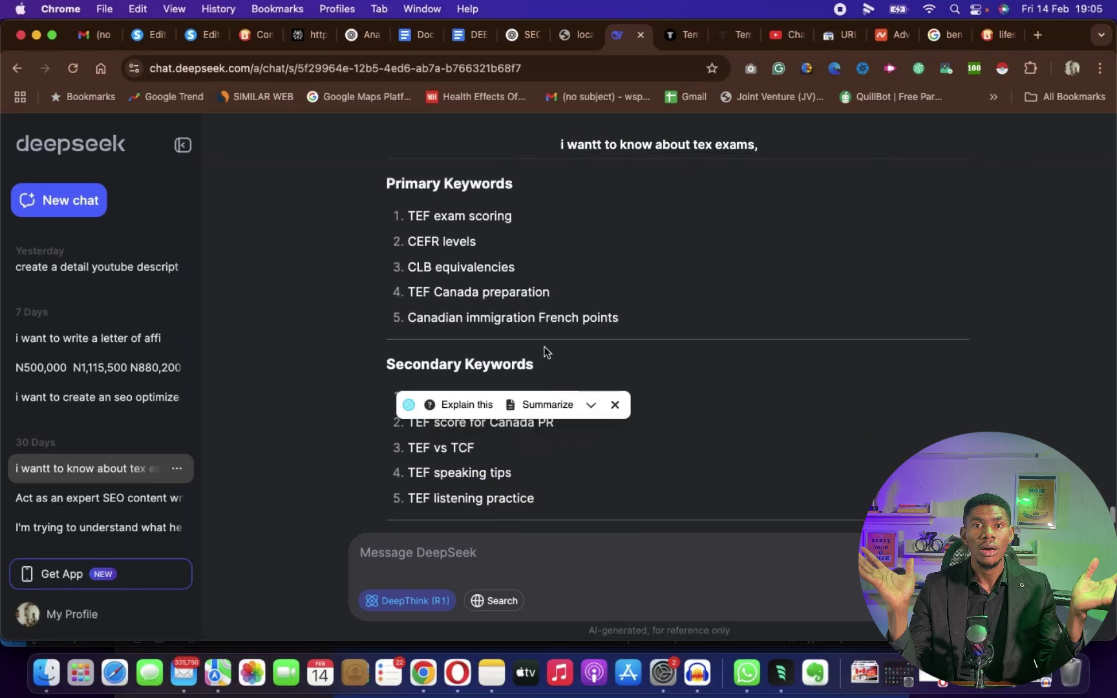
pyautogui.moveTo(614, 317); pyautogui.dragTo(409, 212)
pyautogui.press('super+c')
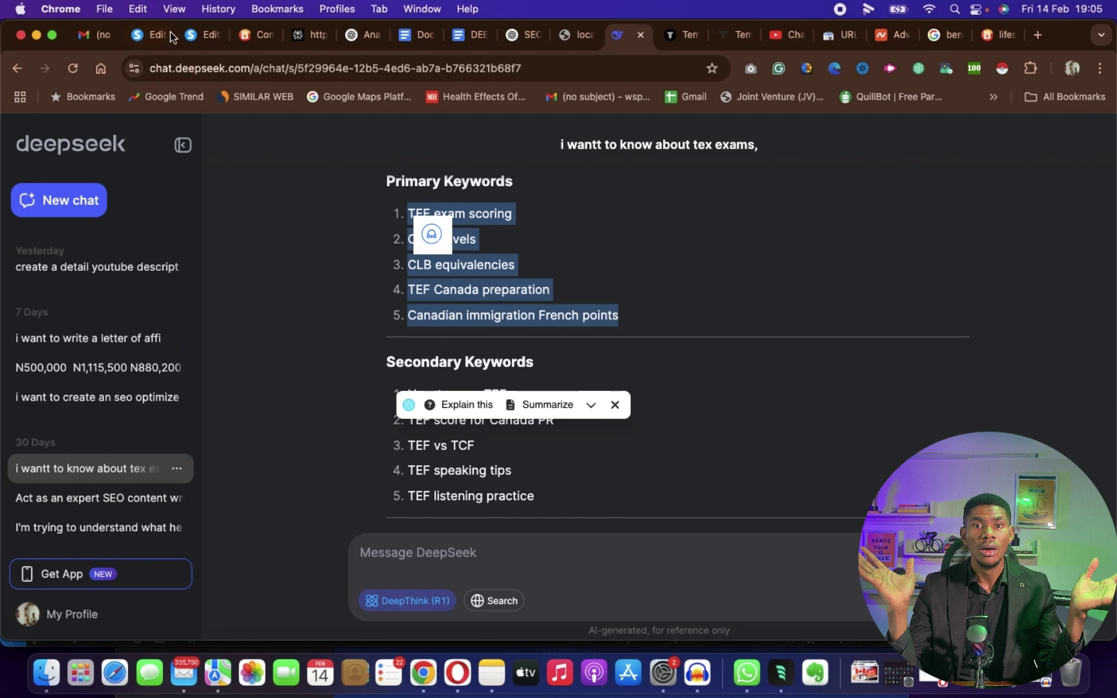
# - Put the copied primary keywords into the DeepSeek message draft, remove the blank lines and end the first four with a comma or apostrophe
pyautogui.click(402, 554)
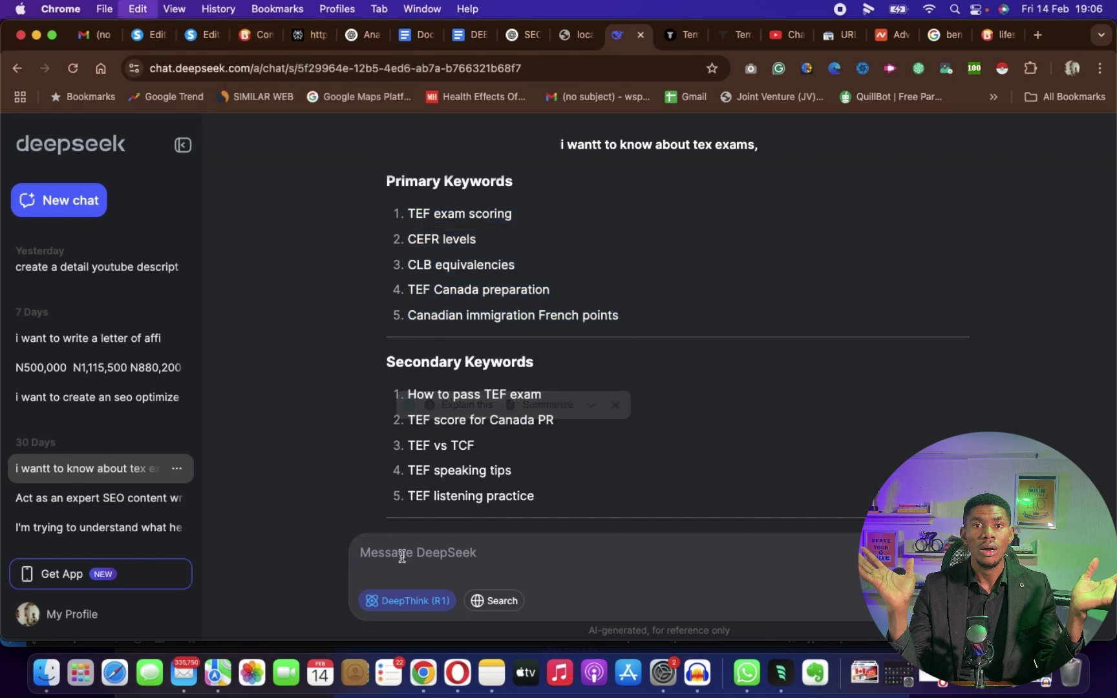
pyautogui.press('super+v')
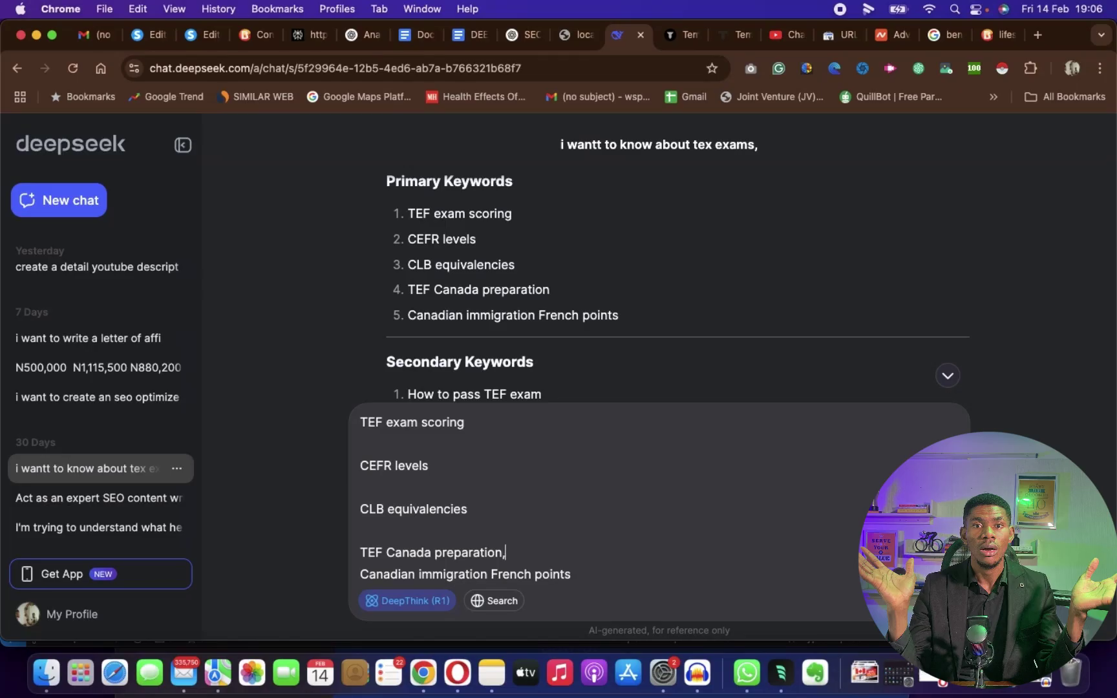
pyautogui.press('BackSpace')
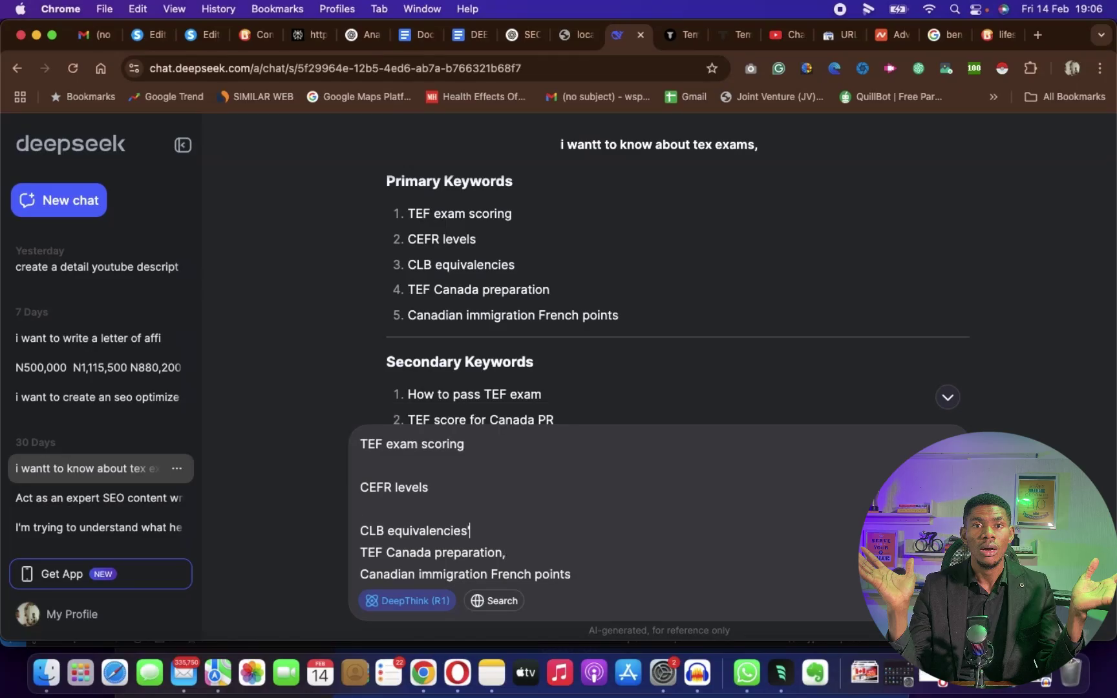
pyautogui.press('BackSpace')
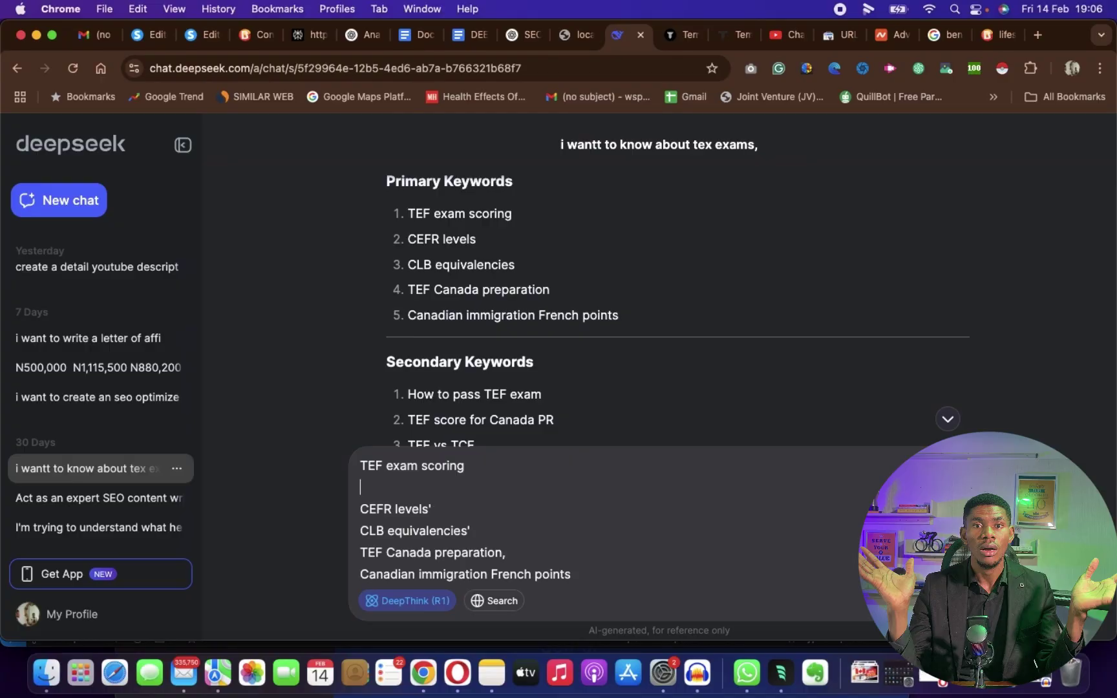
pyautogui.press('BackSpace')
pyautogui.write("'")
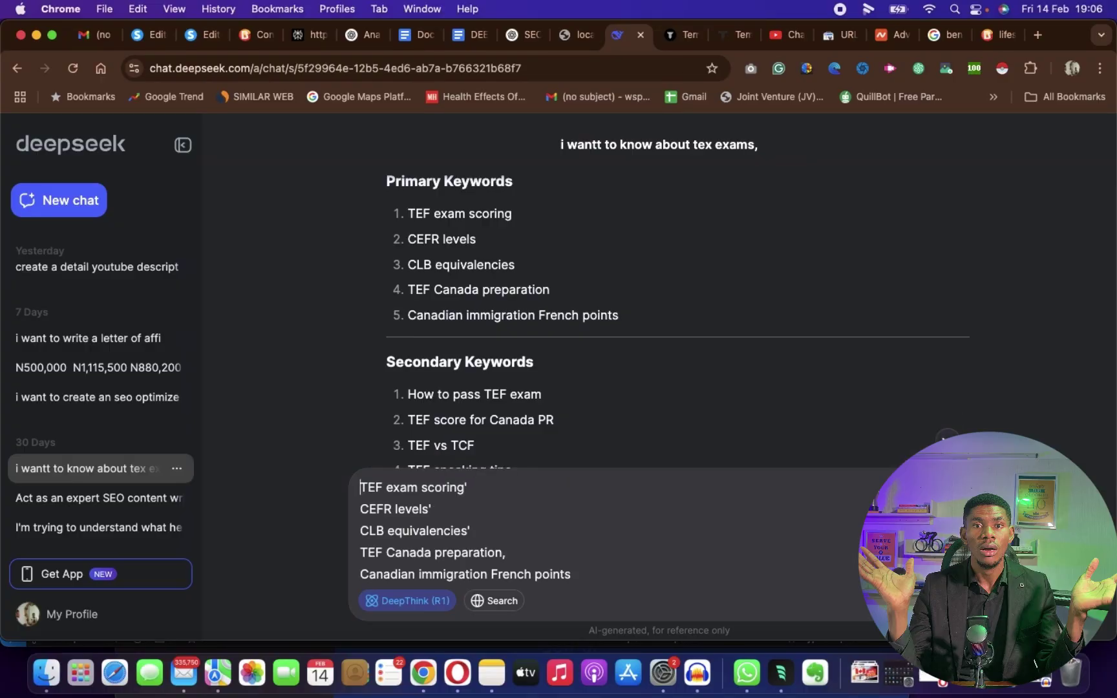
pyautogui.press('Down')
pyautogui.press('Down')
pyautogui.press('Down')
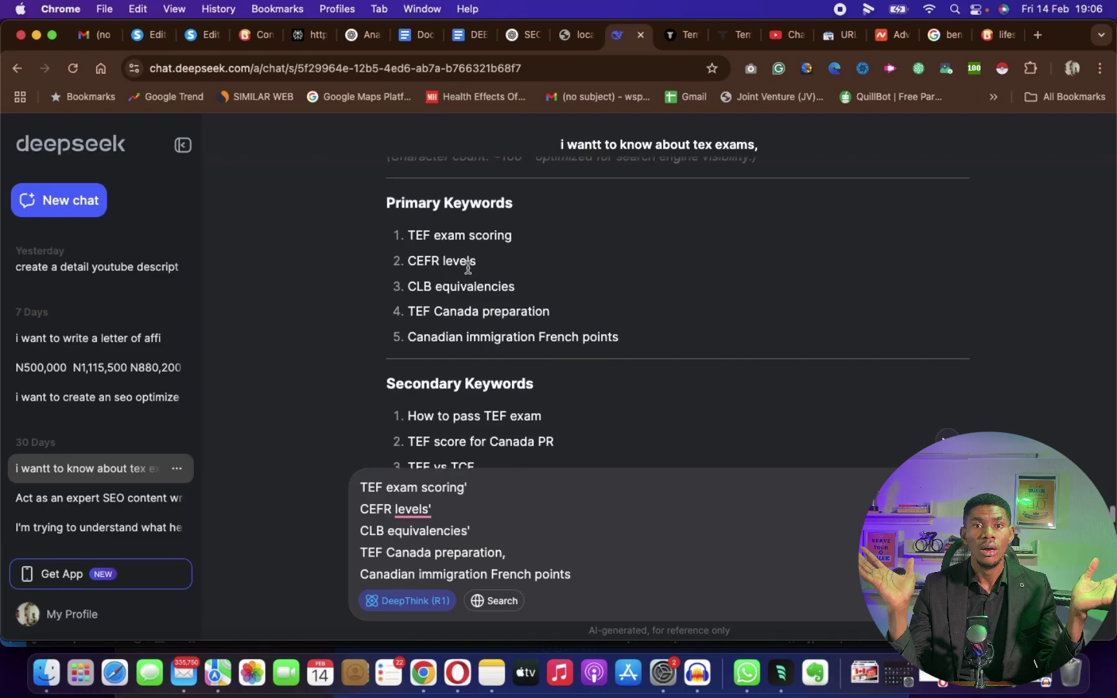
# - Copy the five secondary keywords, from "How to pass TEF exam" to "TEF listening practice", and add them on a new line of the message draft
pyautogui.scroll(-3, 526, 339)
pyautogui.moveTo(546, 351); pyautogui.dragTo(409, 248)
pyautogui.press('super+c')
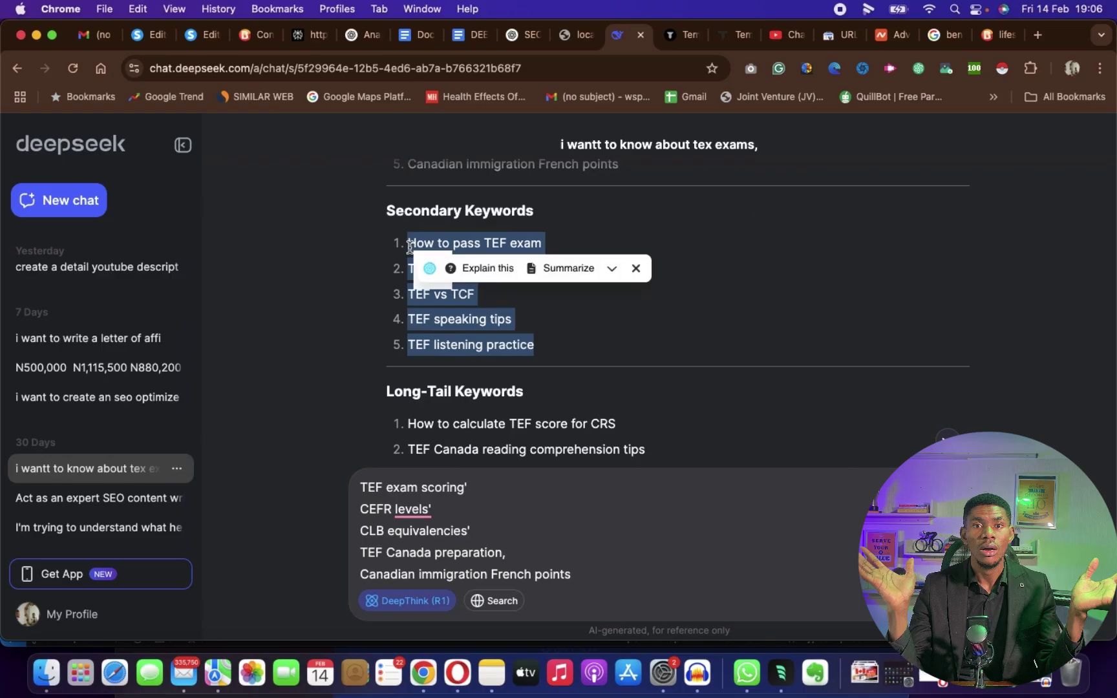
pyautogui.click(611, 578)
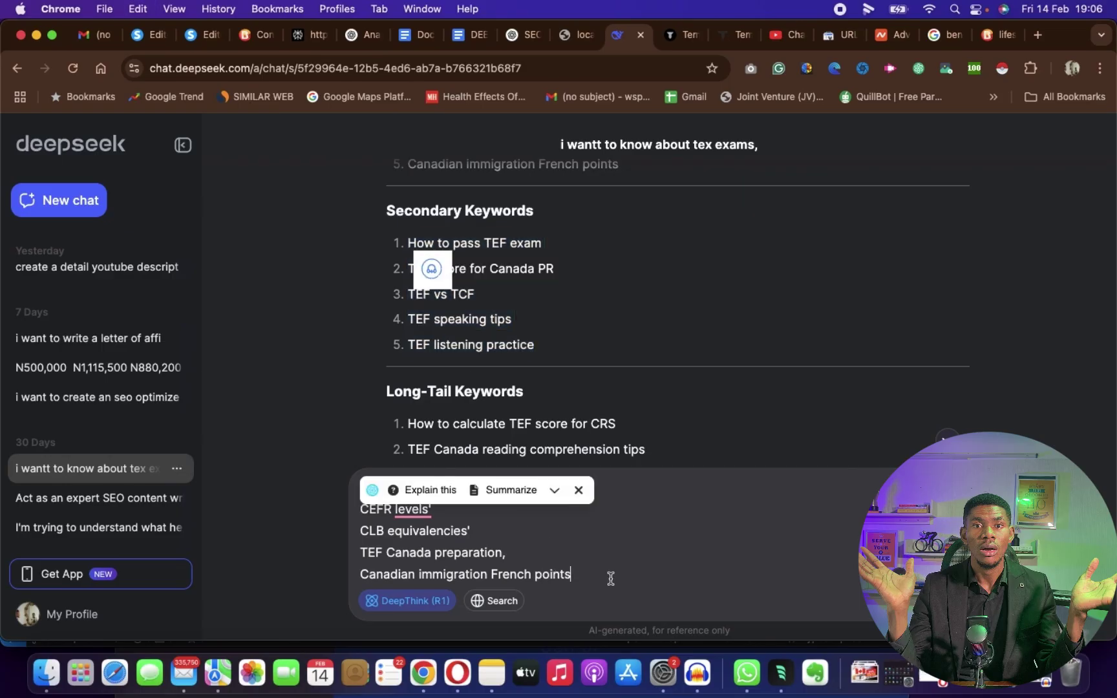
pyautogui.hotkey('shift', 'Return')
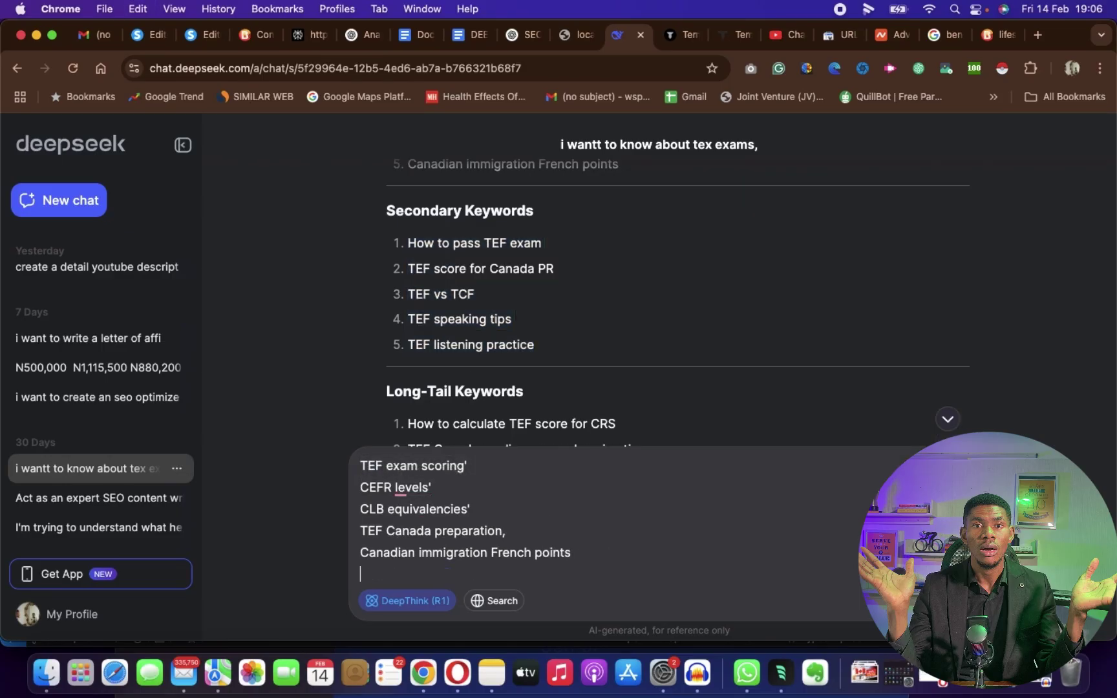
pyautogui.press('super+v')
# - Remove the blank lines between the secondary keywords in the draft and end the first four with a comma
pyautogui.click(373, 563)
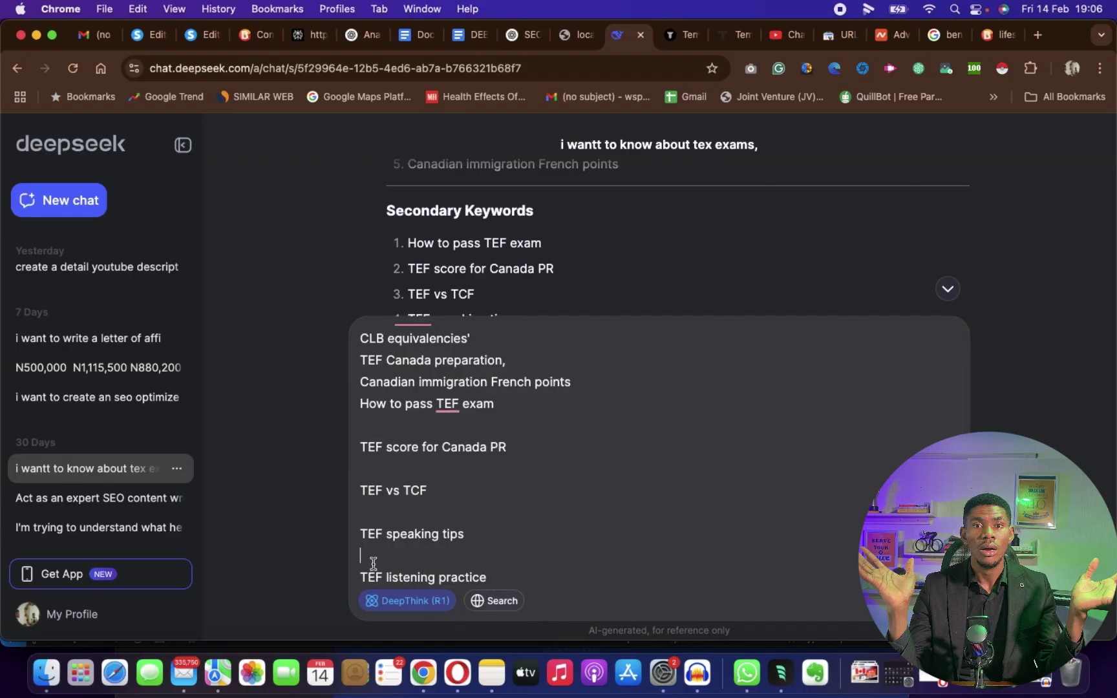
pyautogui.press('BackSpace')
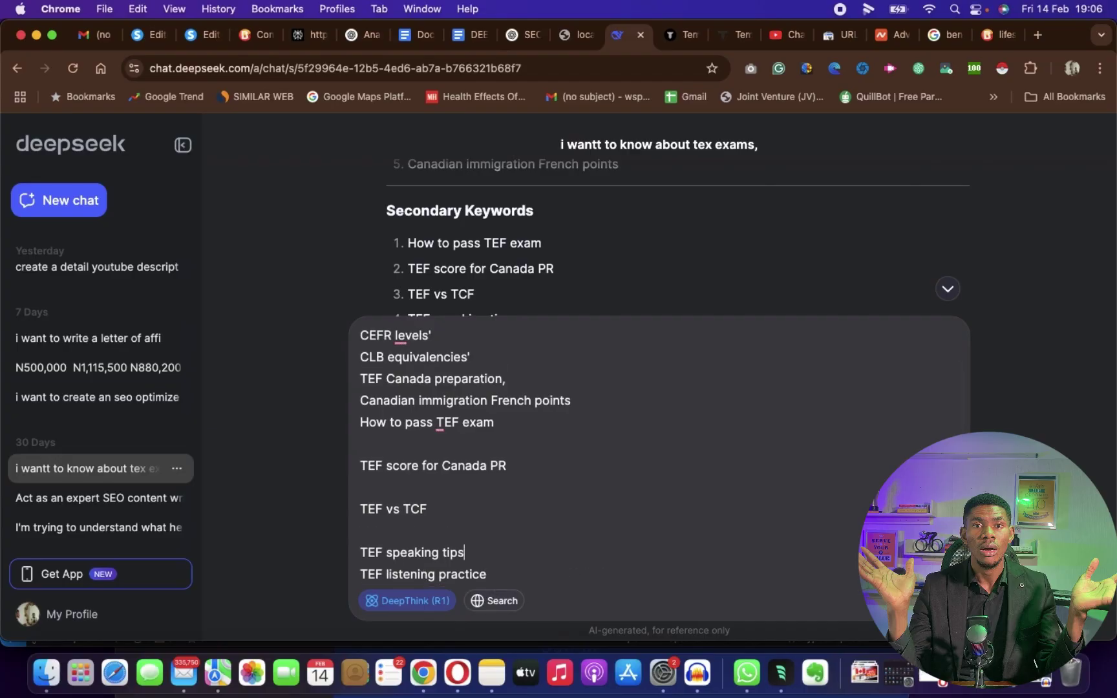
pyautogui.write(',')
pyautogui.press('BackSpace')
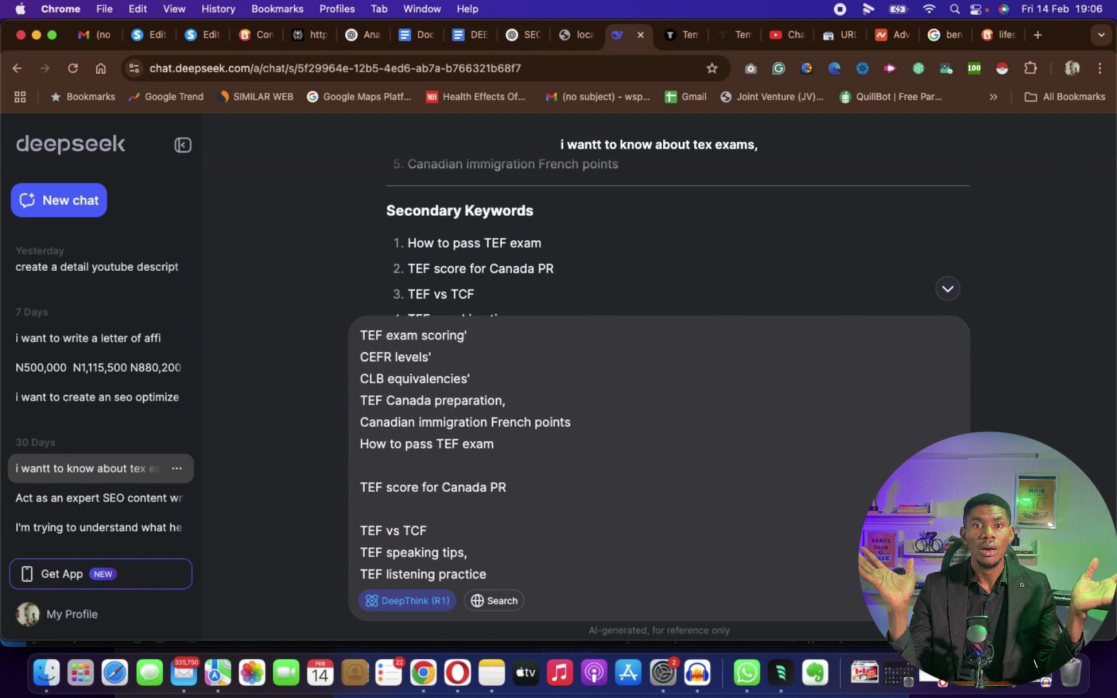
pyautogui.write("'")
pyautogui.press('Up')
pyautogui.press('BackSpace')
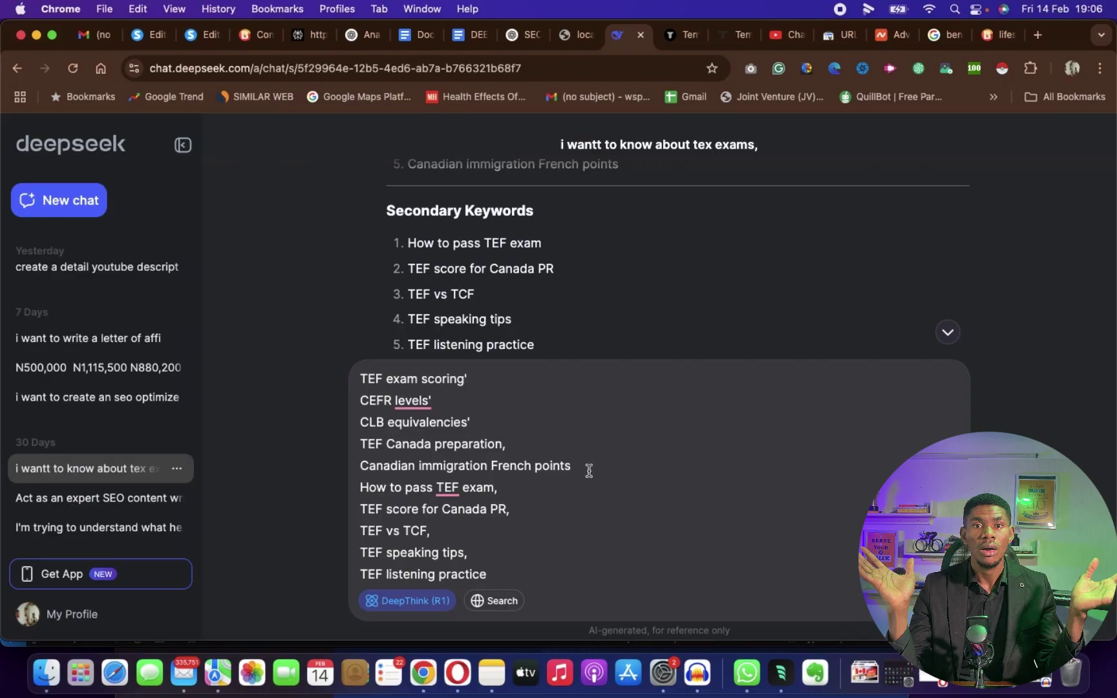
# - End "Canadian immigration French points" and "TEF listening practice" with commas and replace the apostrophes after the first three keywords with commas
pyautogui.click(580, 466)
pyautogui.write(',')
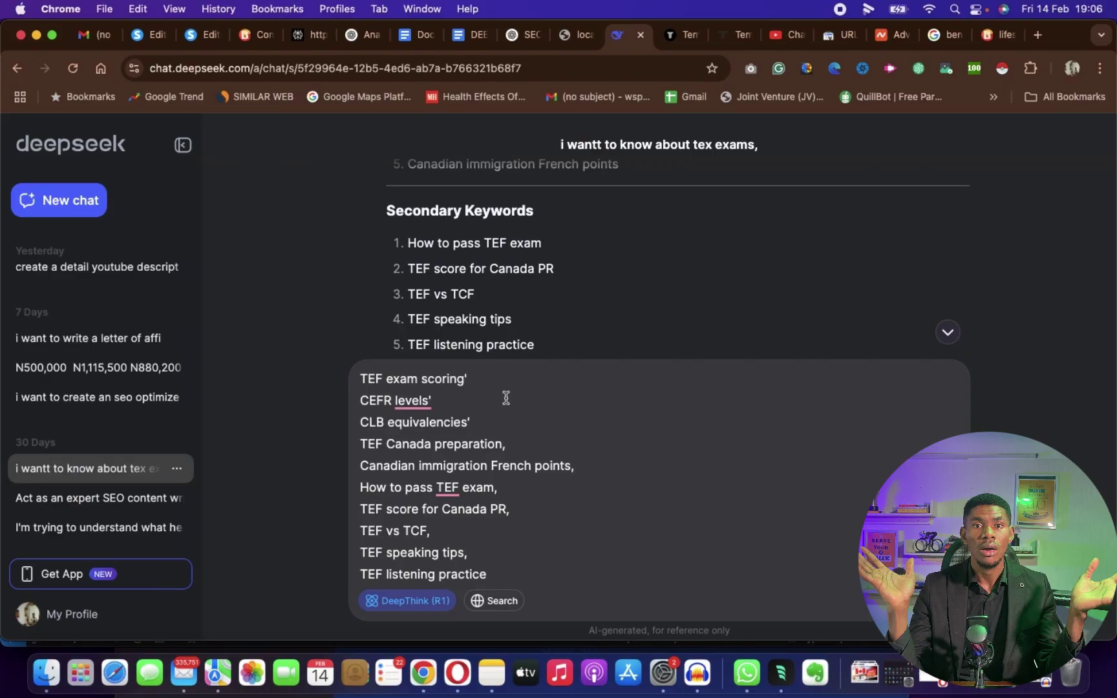
pyautogui.click(506, 399)
pyautogui.press('BackSpace')
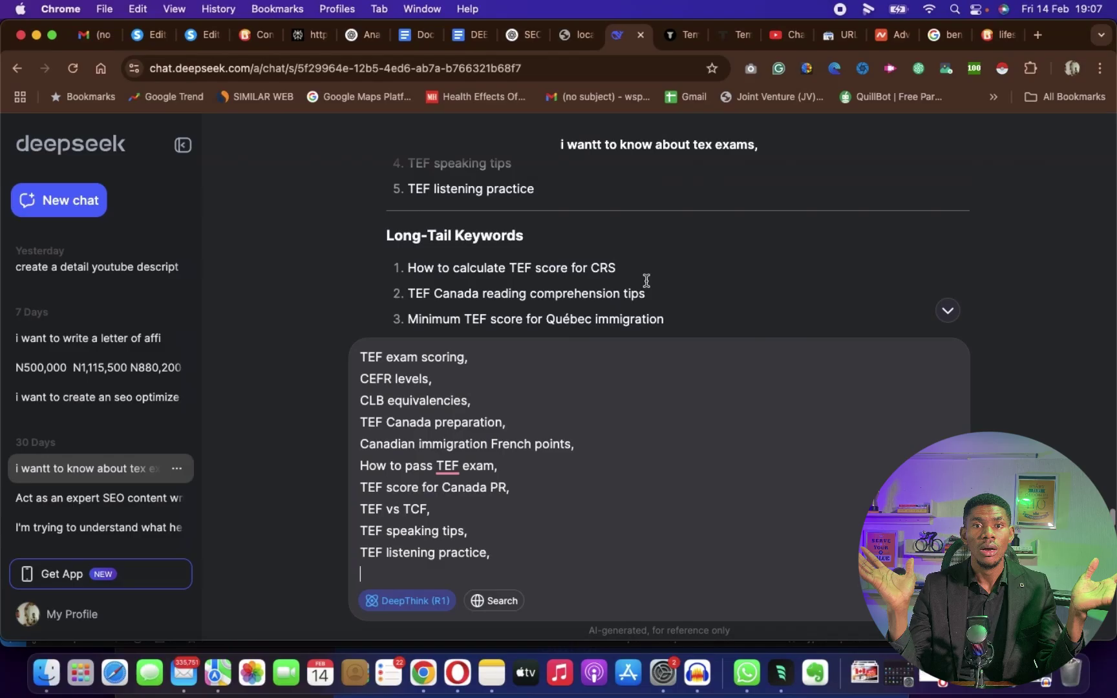
# - Copy the five long-tail keywords, from "How to calculate TEF score for CRS" to "Best books for TEF exam preparation", and append them to the draft
pyautogui.scroll(5, 645, 280)
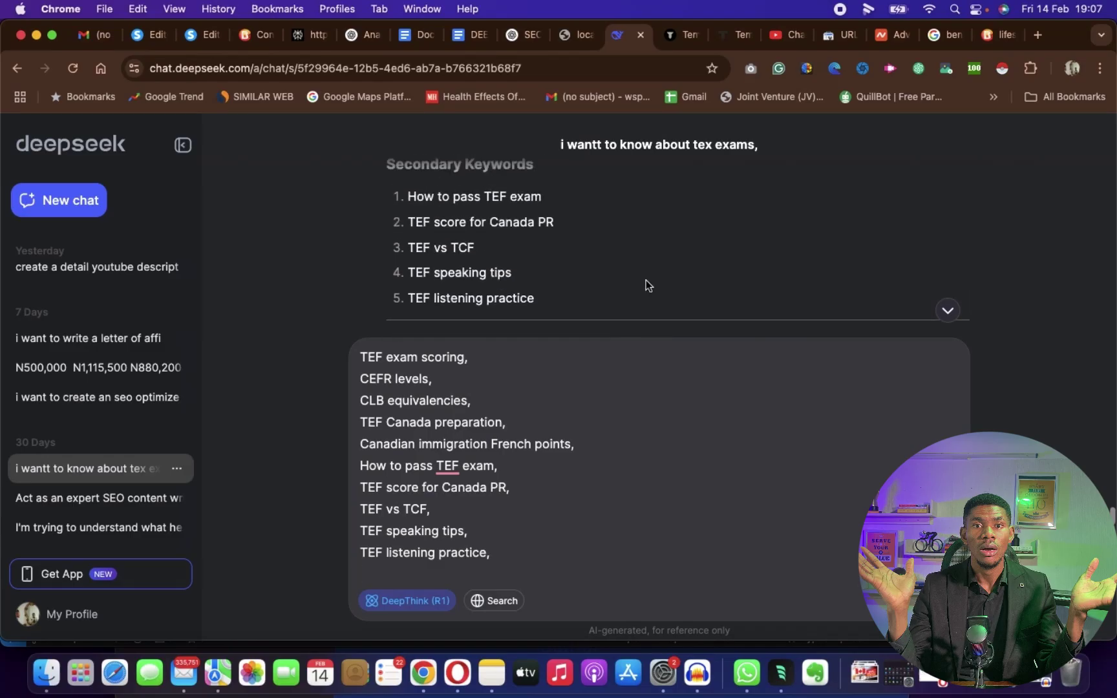
pyautogui.scroll(-2, 646, 280)
pyautogui.scroll(-5, 646, 280)
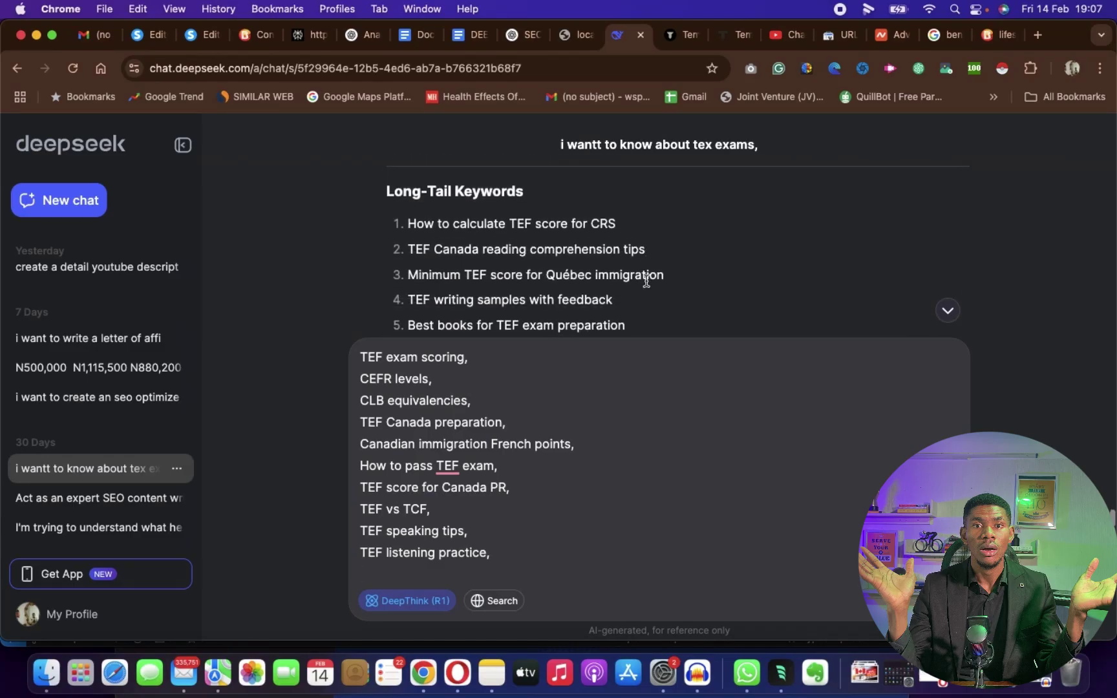
pyautogui.moveTo(633, 282); pyautogui.dragTo(410, 285)
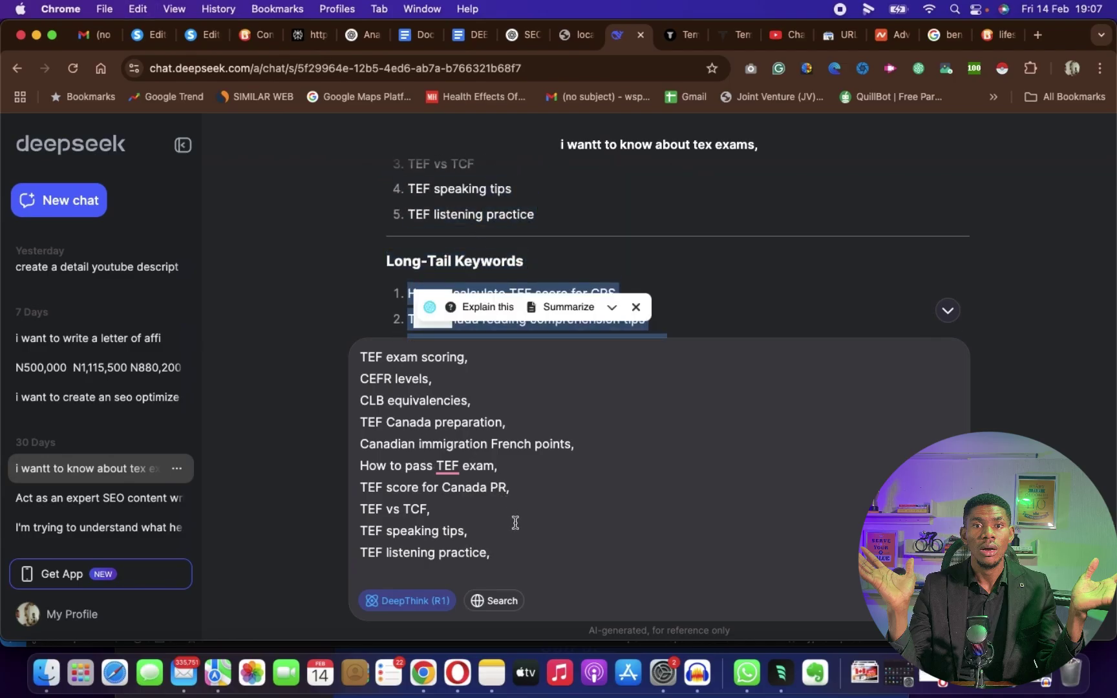
pyautogui.click(523, 552)
pyautogui.hotkey('shift', 'Return')
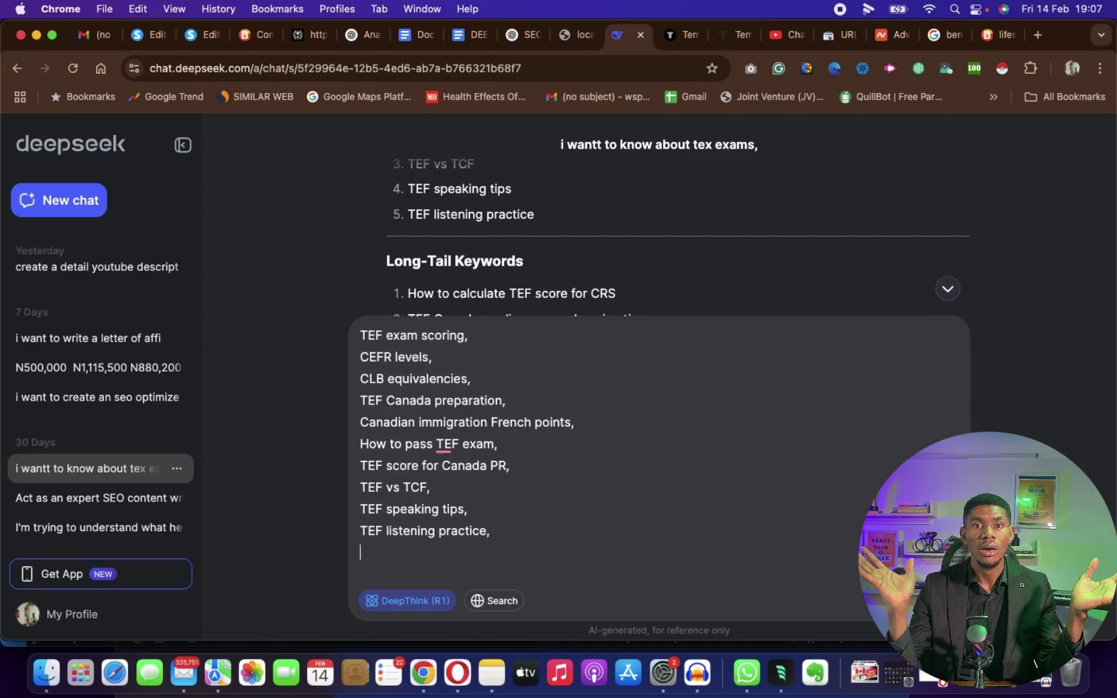
pyautogui.write('How to calculate TEF score for CRS  TEF Canada reading comprehension tips  Minimum TEF score for Québec immigration  TEF writing samples with feedback  Best books for TEF exam preparation')
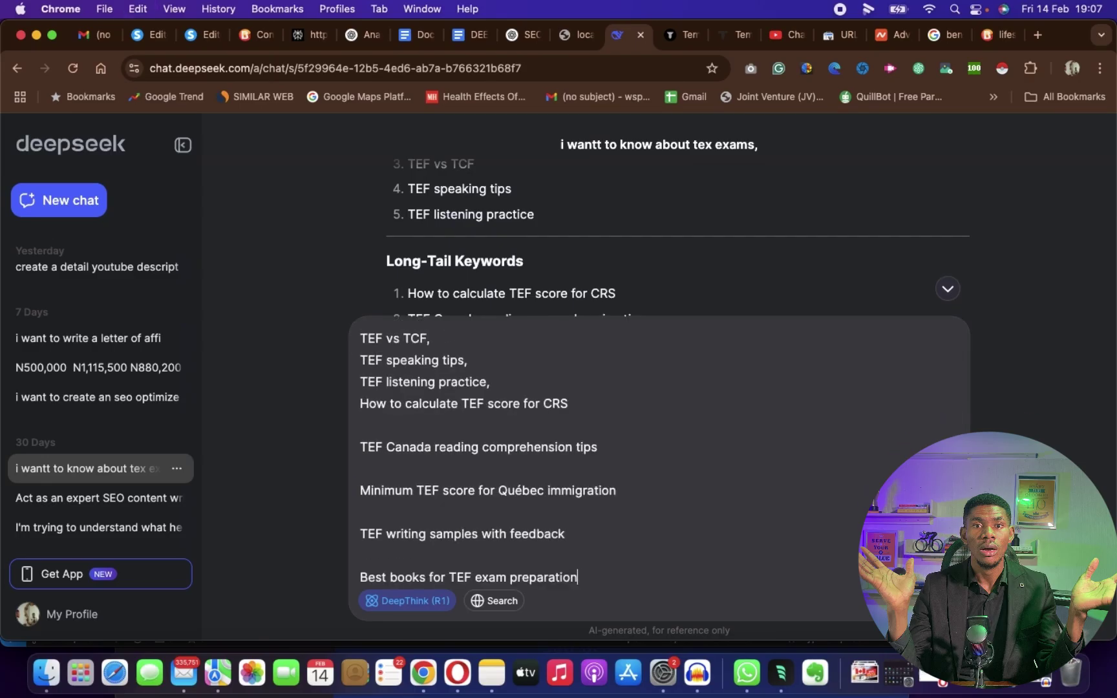
# - End each long-tail keyword in the draft with a comma and remove the blank lines between them
pyautogui.write(',')
pyautogui.press('Up')
pyautogui.press('BackSpace')
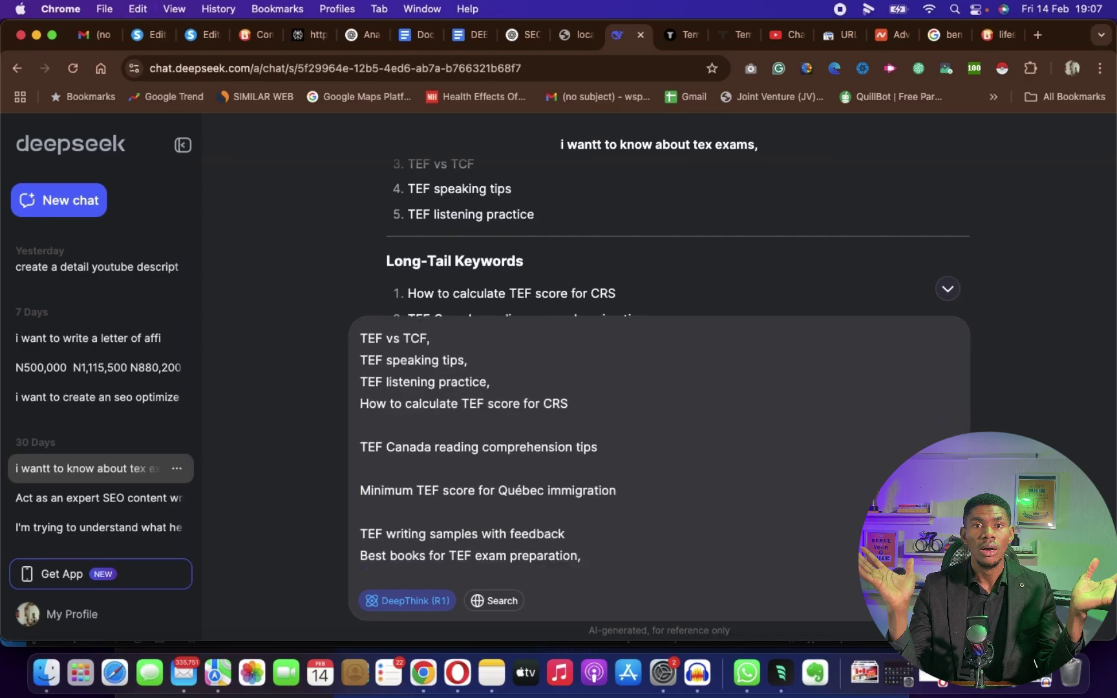
pyautogui.press('Up')
pyautogui.press('BackSpace')
pyautogui.write(',')
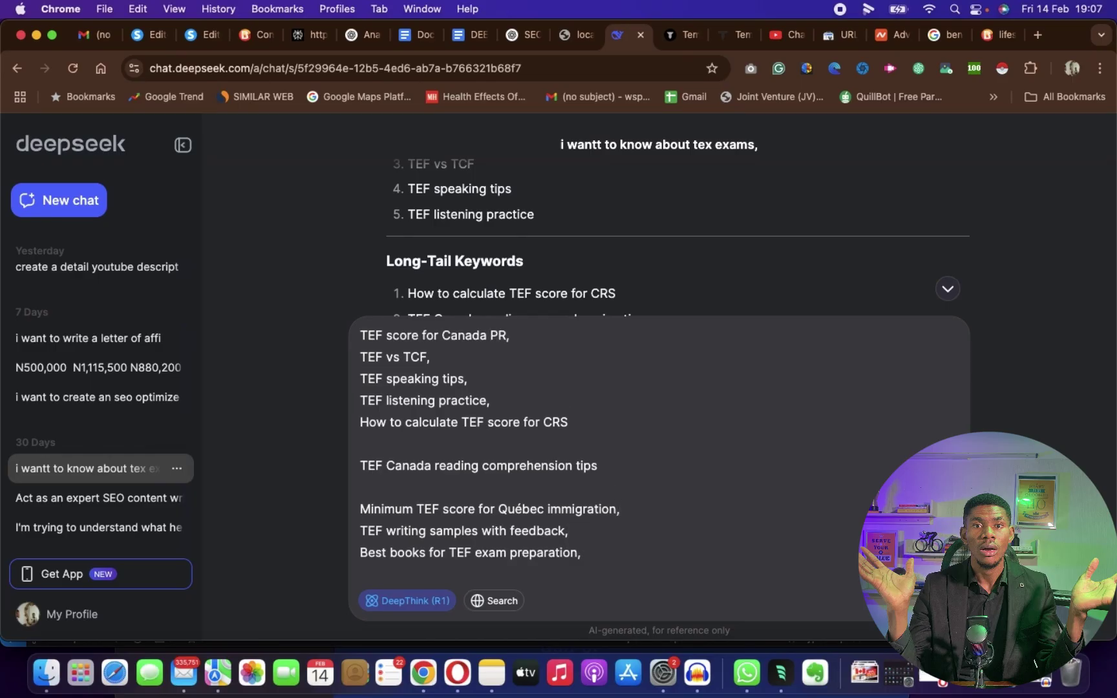
pyautogui.press('Up')
pyautogui.press('BackSpace')
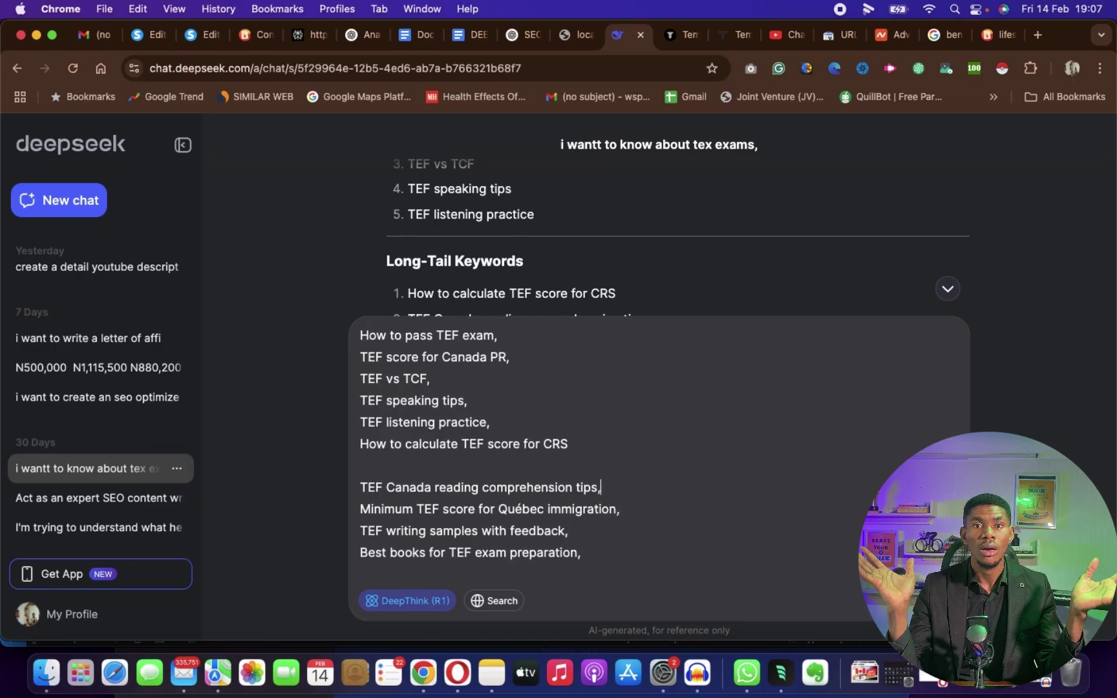
pyautogui.write(',')
pyautogui.press('Up')
pyautogui.press('BackSpace')
pyautogui.write(',')
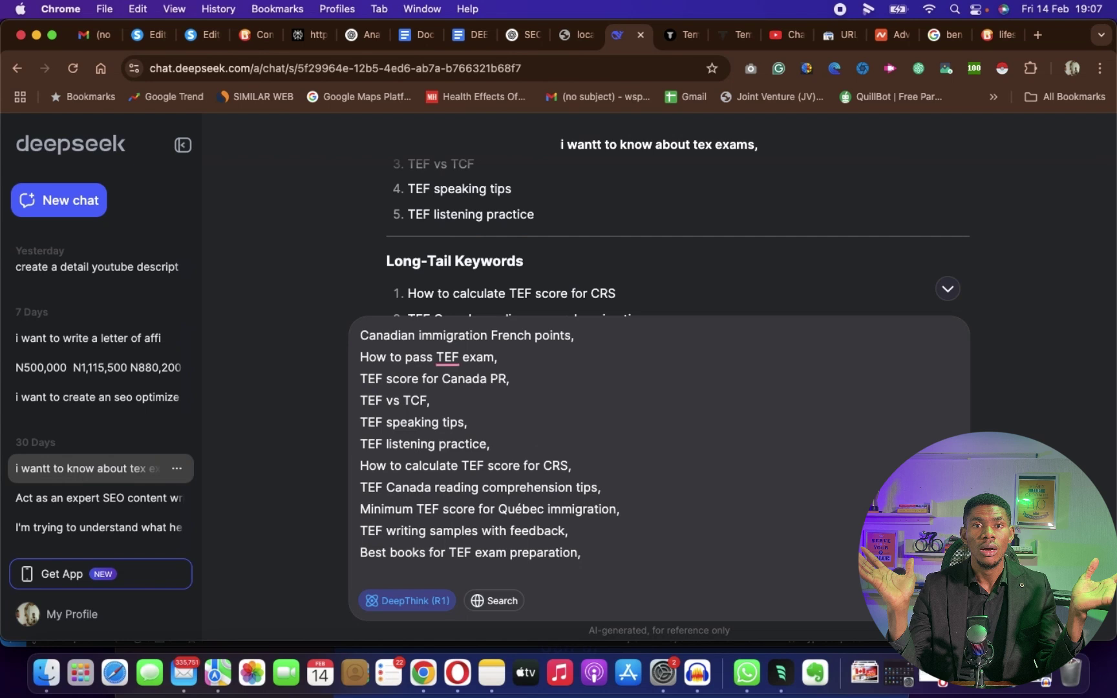
# - Copy the whole keyword list into the post's SEO keywords in the systeme.io editor and review the SEO settings
pyautogui.press('super+a')
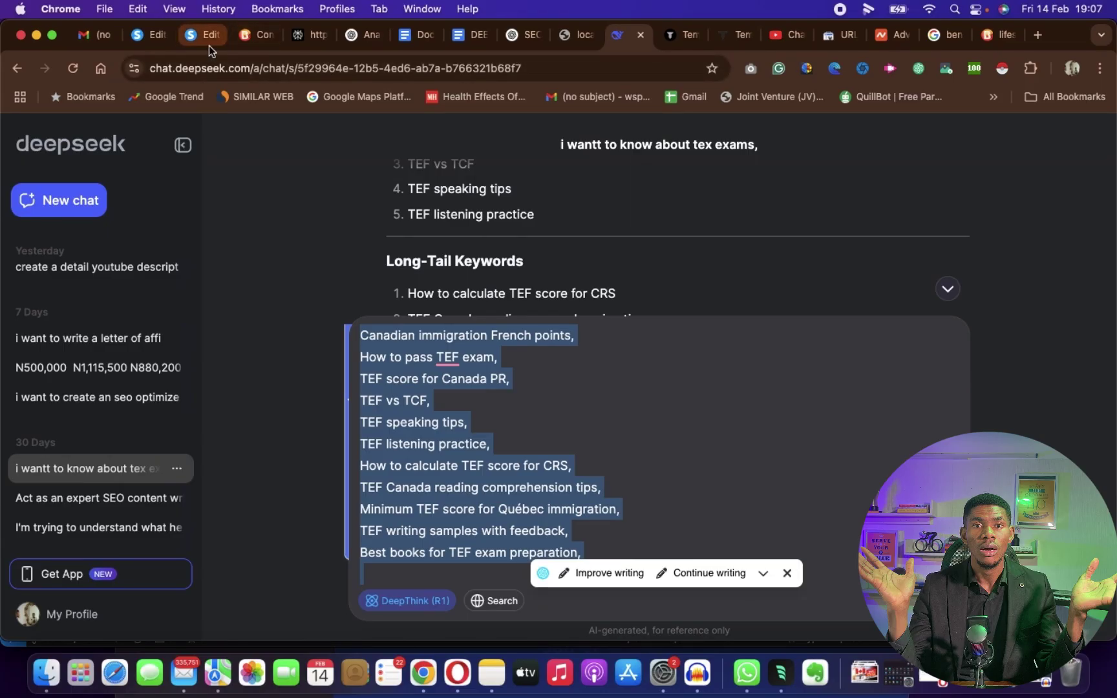
pyautogui.click(153, 40)
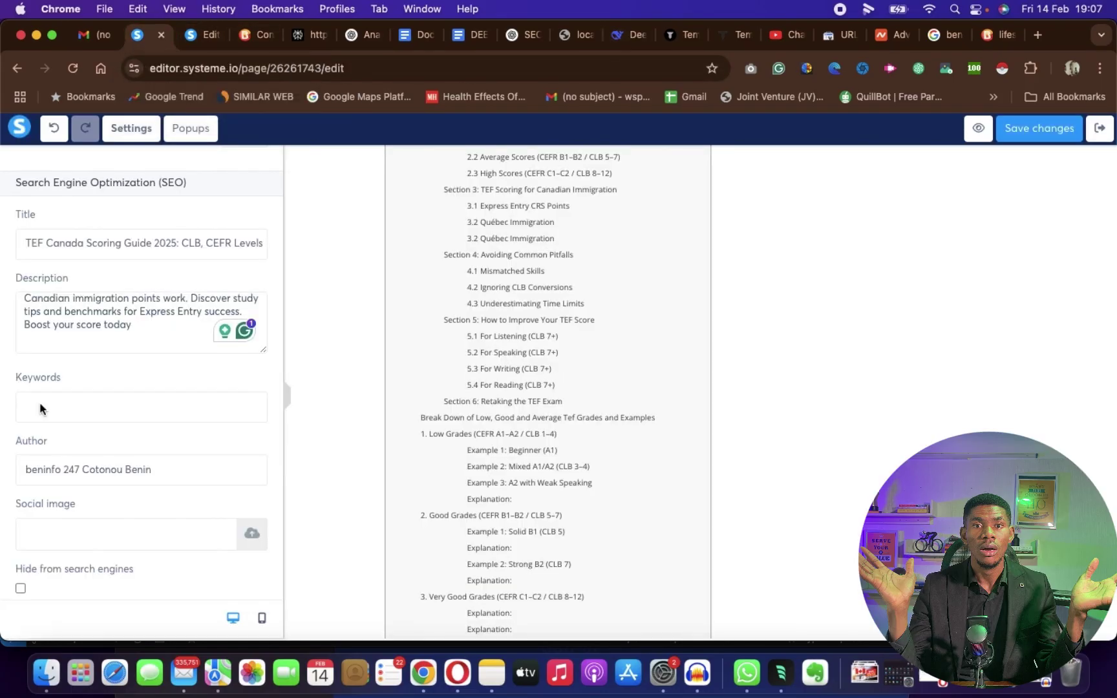
pyautogui.press('super+v')
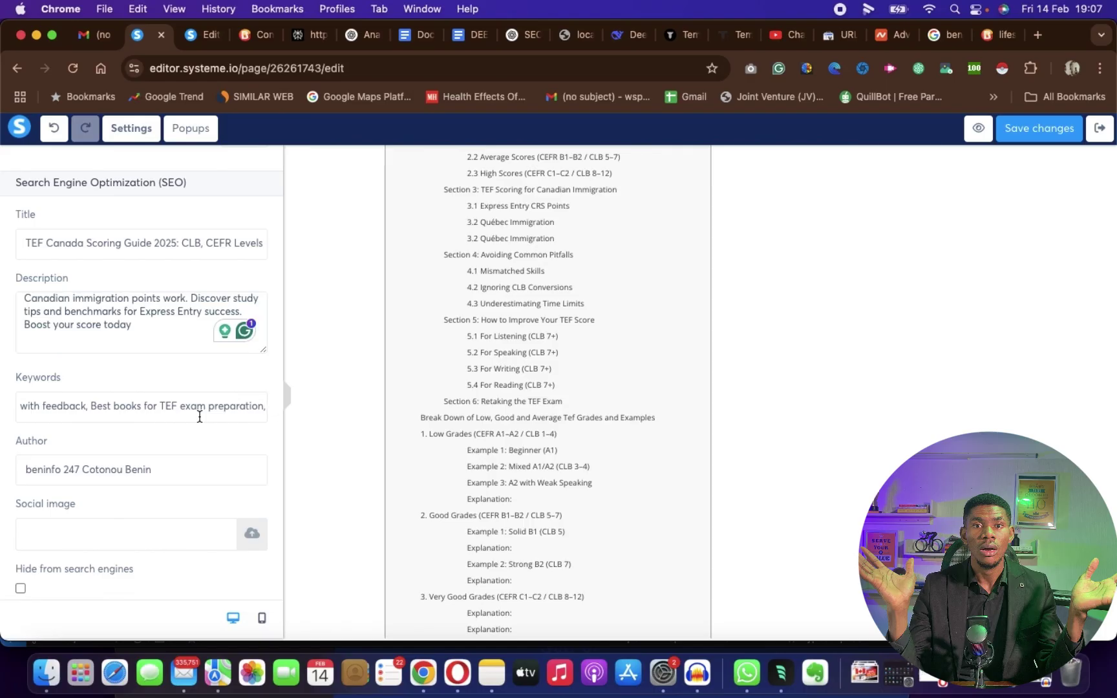
pyautogui.scroll(-1, 200, 417)
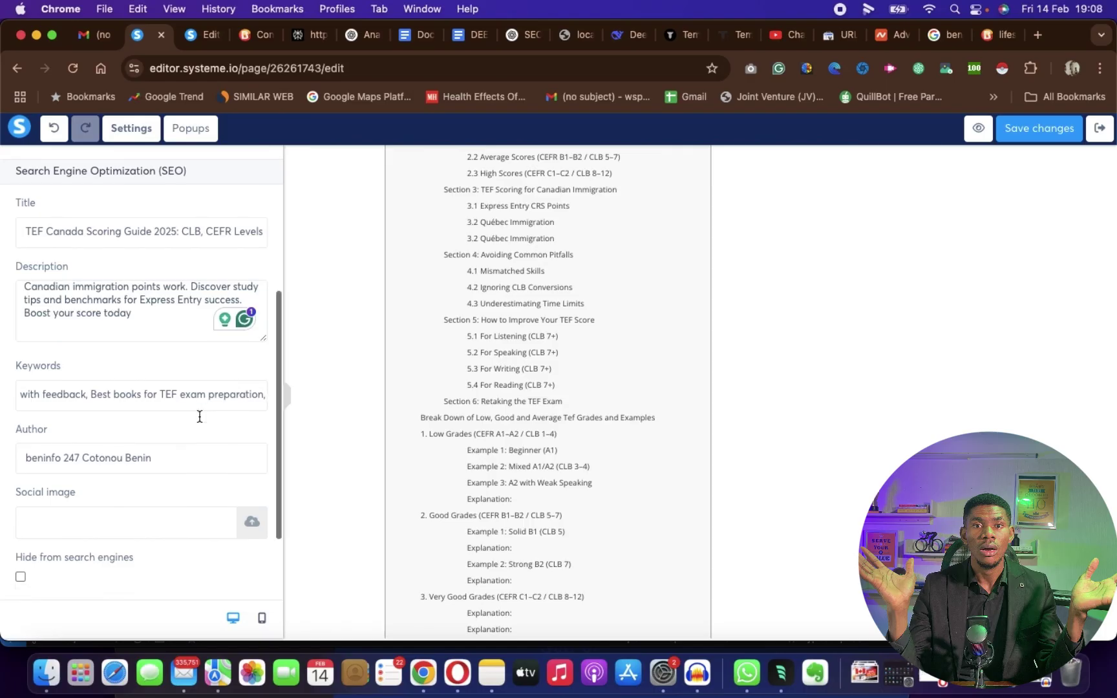
pyautogui.scroll(2, 117, 330)
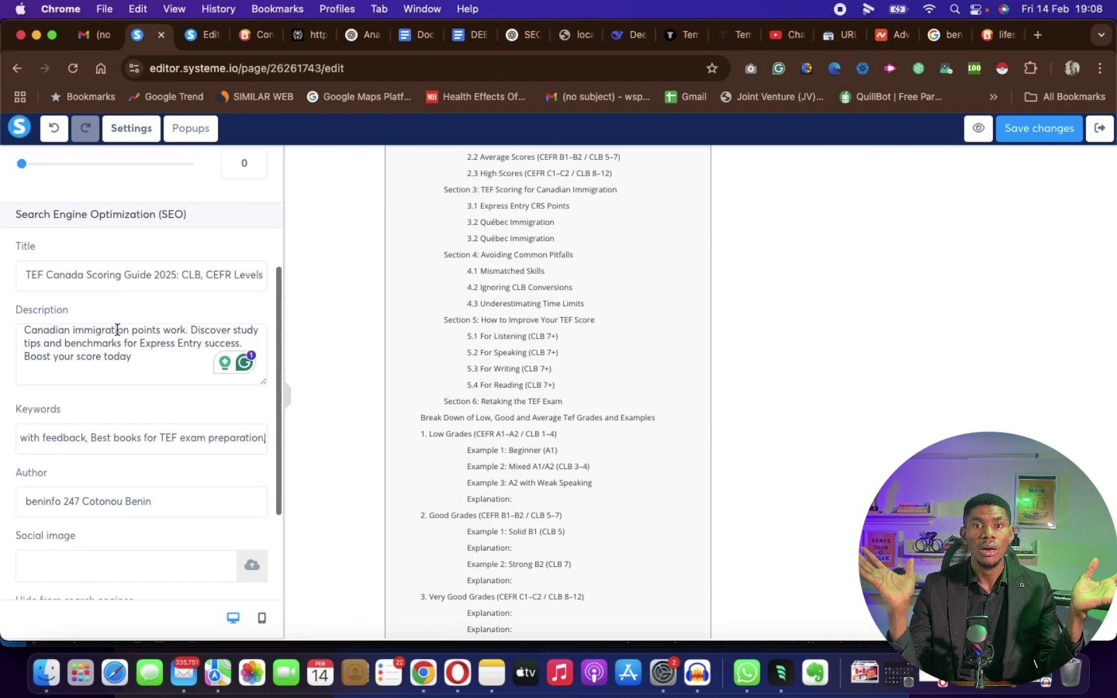
pyautogui.click(147, 356)
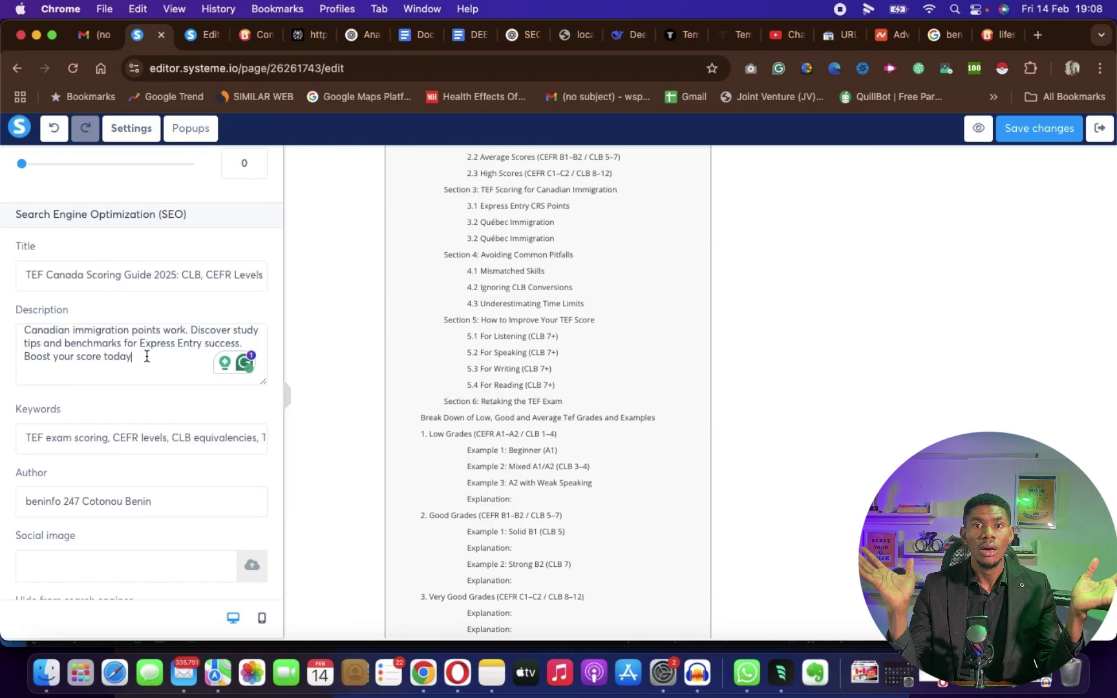
pyautogui.scroll(2, 147, 356)
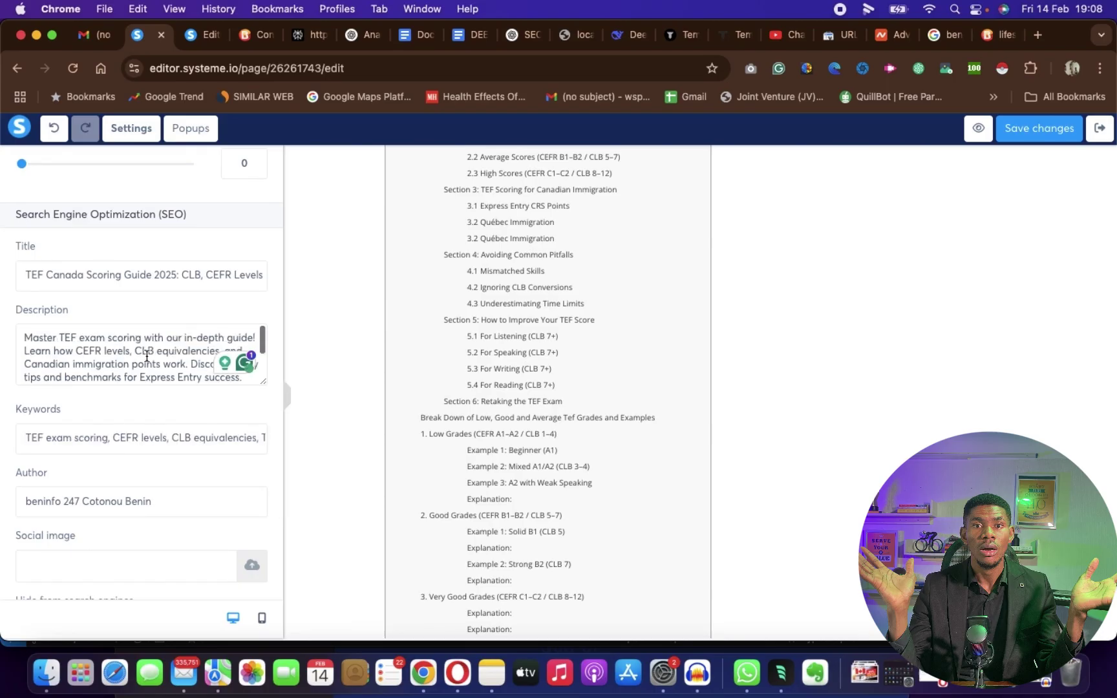
pyautogui.scroll(-5, 147, 356)
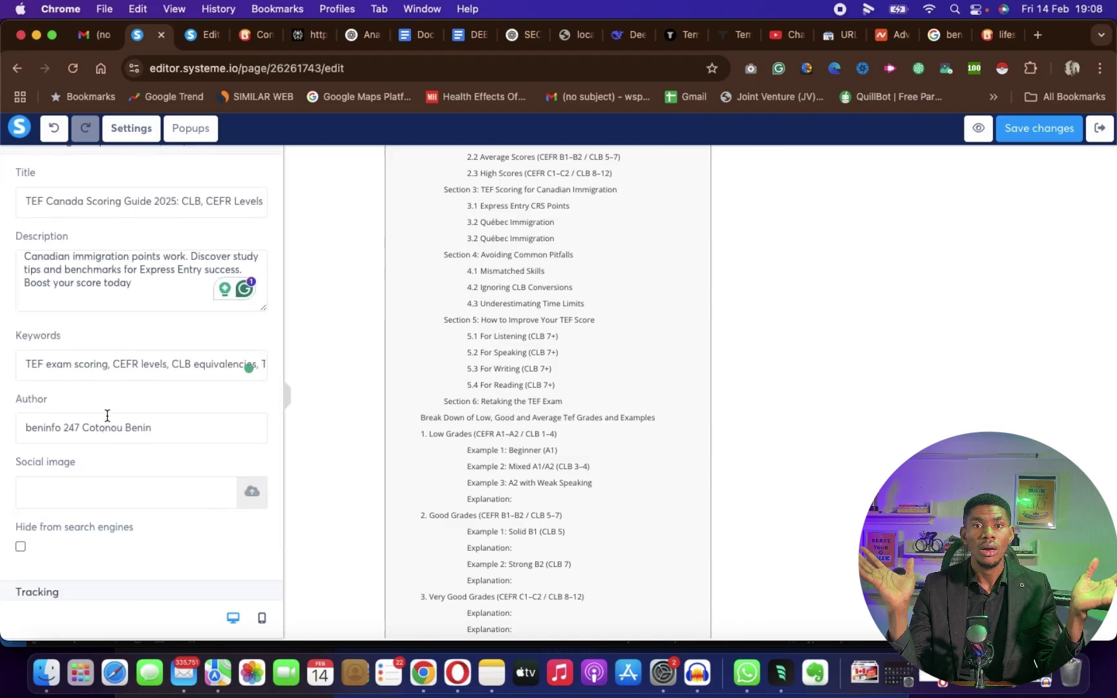
pyautogui.scroll(-2, 165, 407)
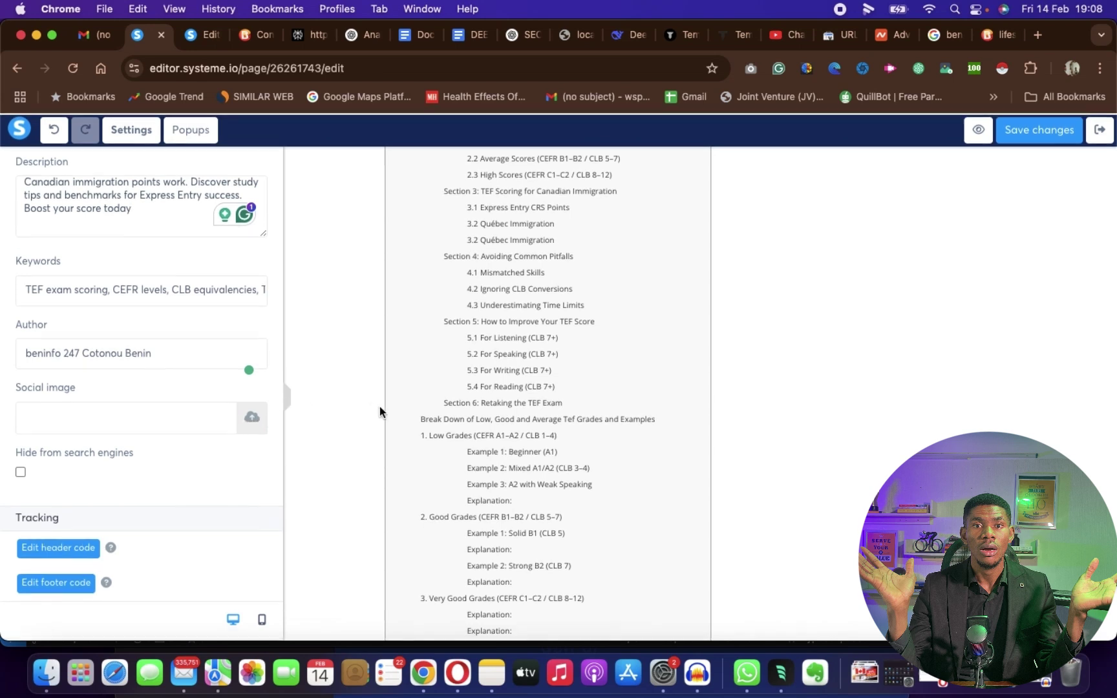
# - Set the post's social image to the existing Section3TEFScoringforCanadianImmigration file showing the approved Canada immigration stamp
pyautogui.click(252, 420)
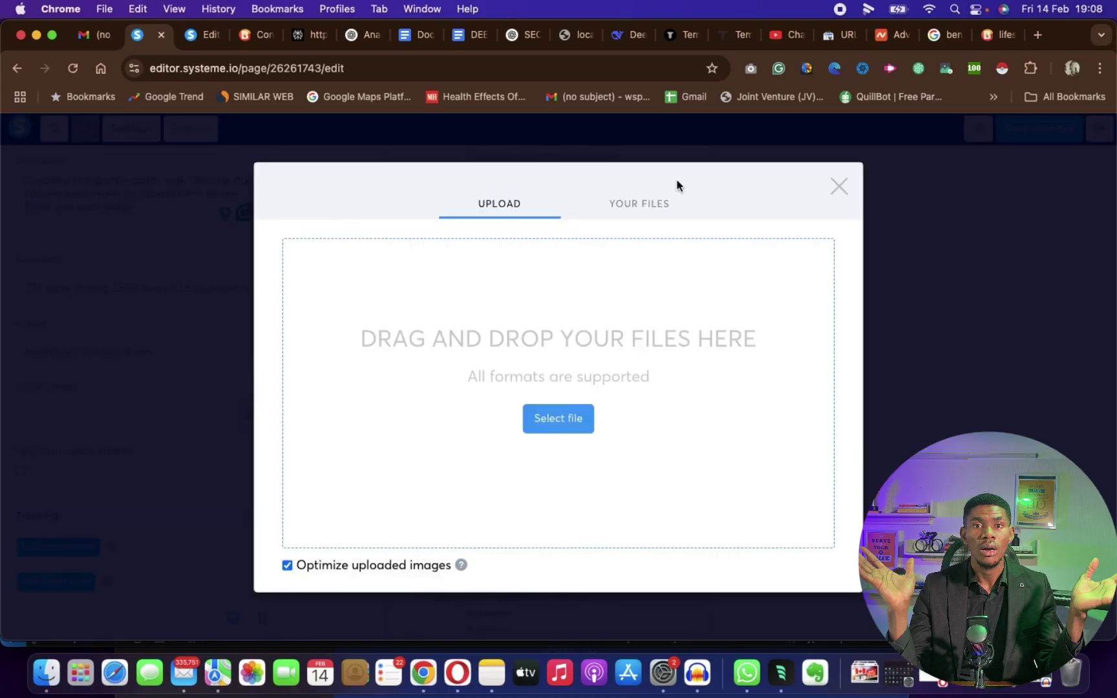
pyautogui.click(640, 209)
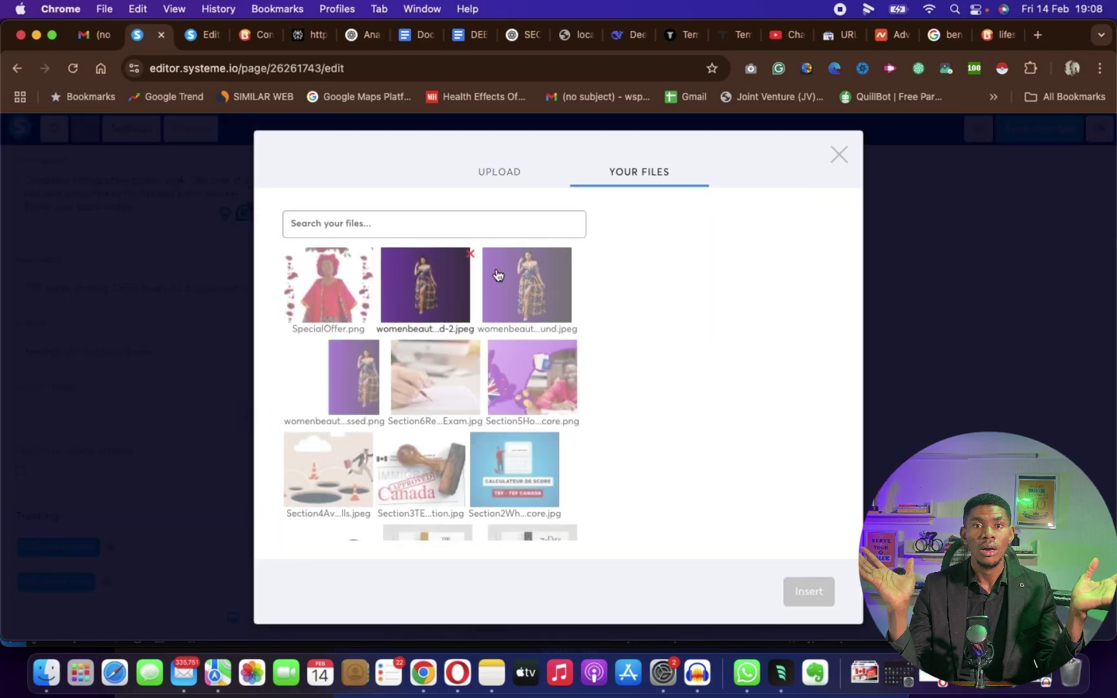
pyautogui.scroll(-5, 527, 313)
pyautogui.scroll(-1, 527, 314)
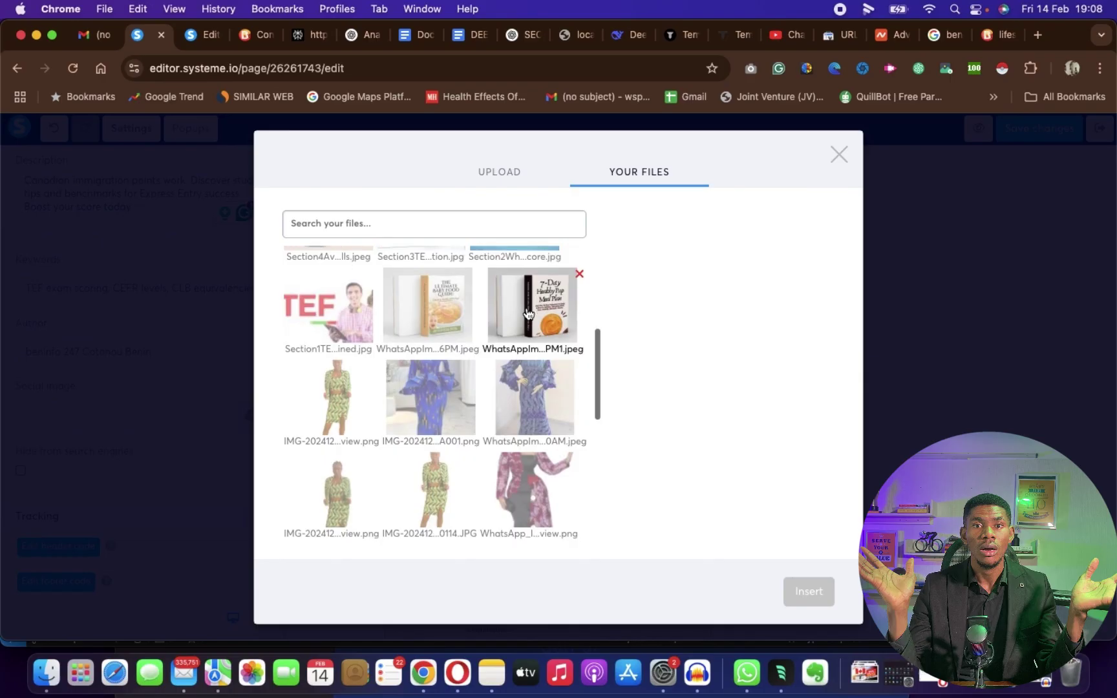
pyautogui.moveTo(355, 324)
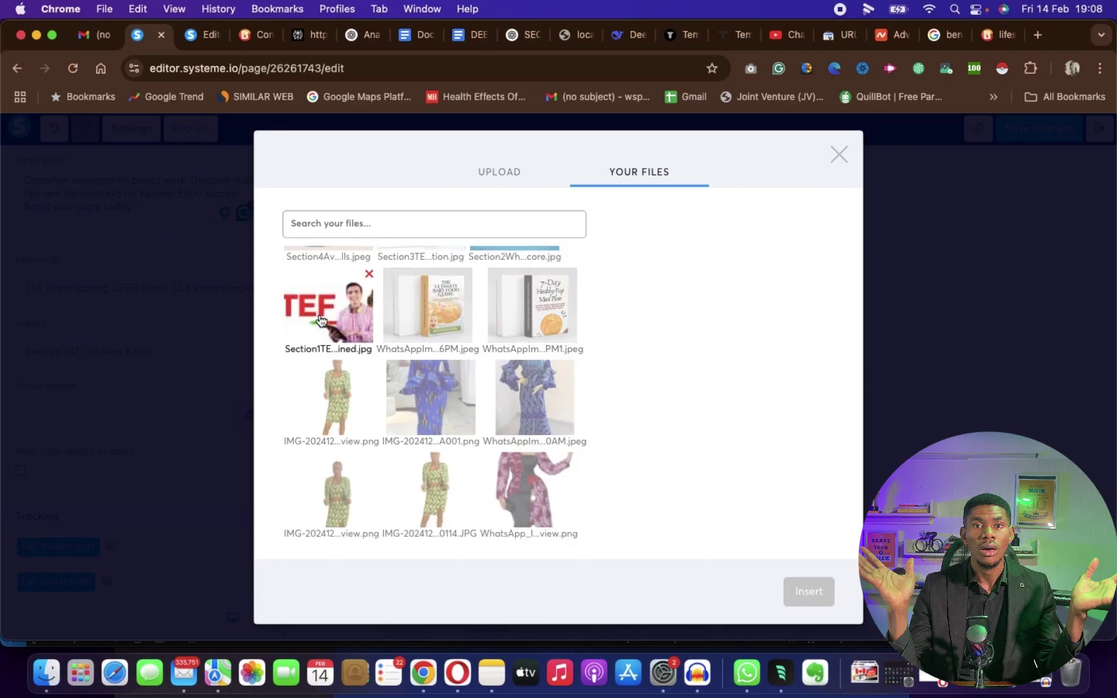
pyautogui.scroll(-10, 431, 366)
pyautogui.scroll(-10, 431, 366)
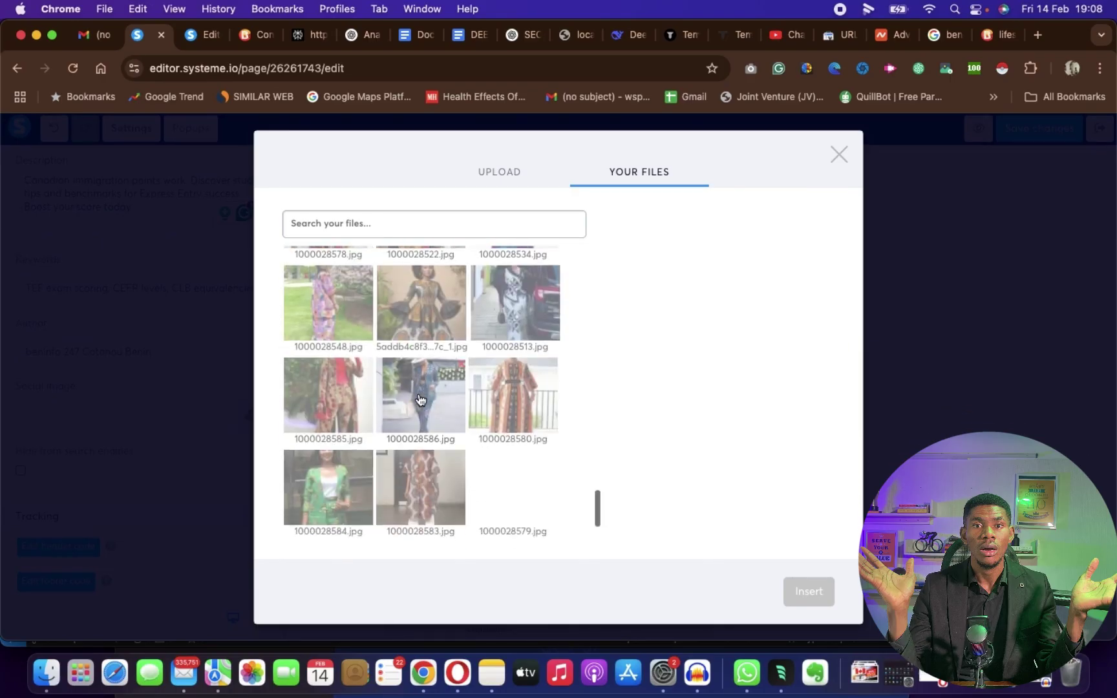
pyautogui.scroll(-10, 421, 400)
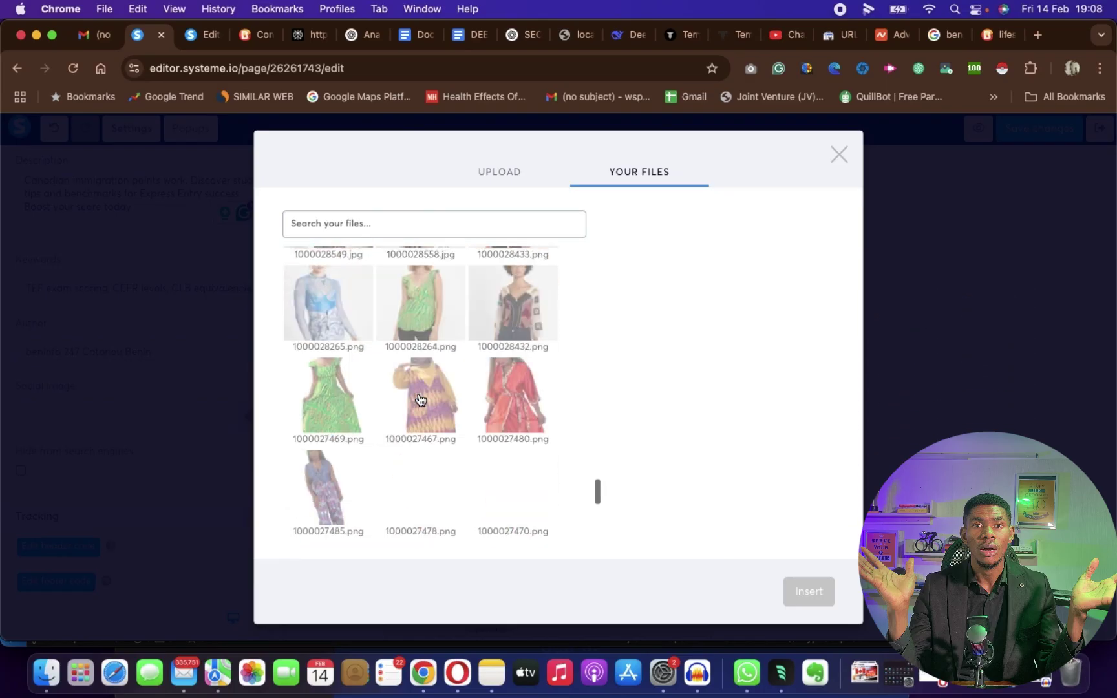
pyautogui.scroll(11, 421, 400)
pyautogui.scroll(10, 420, 399)
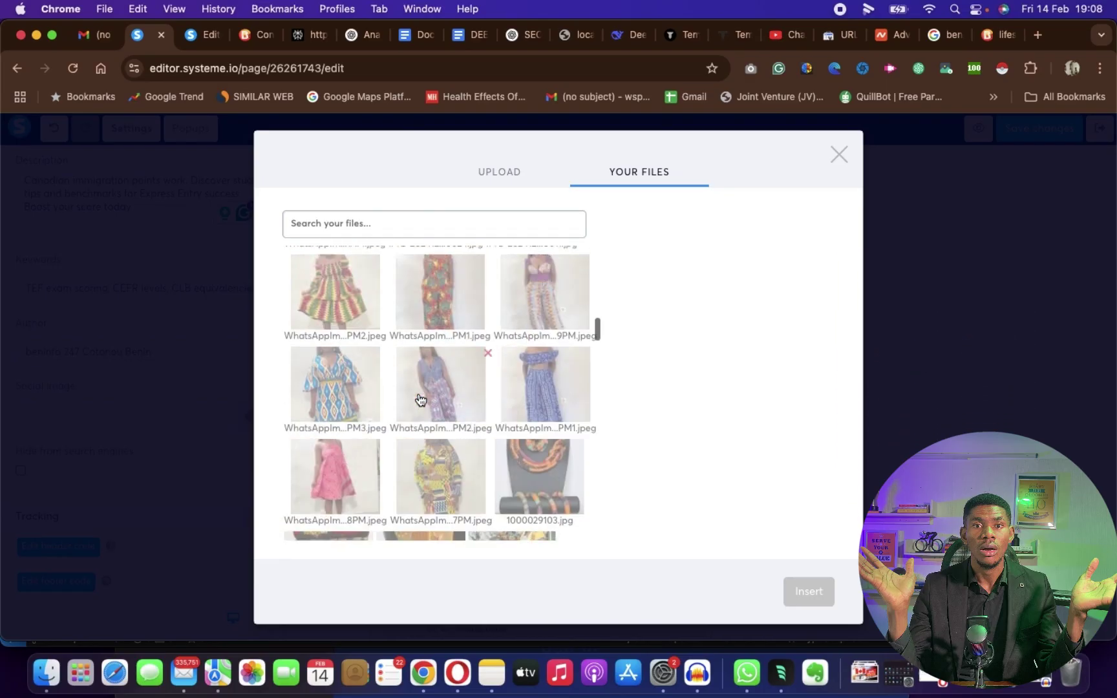
pyautogui.click(424, 305)
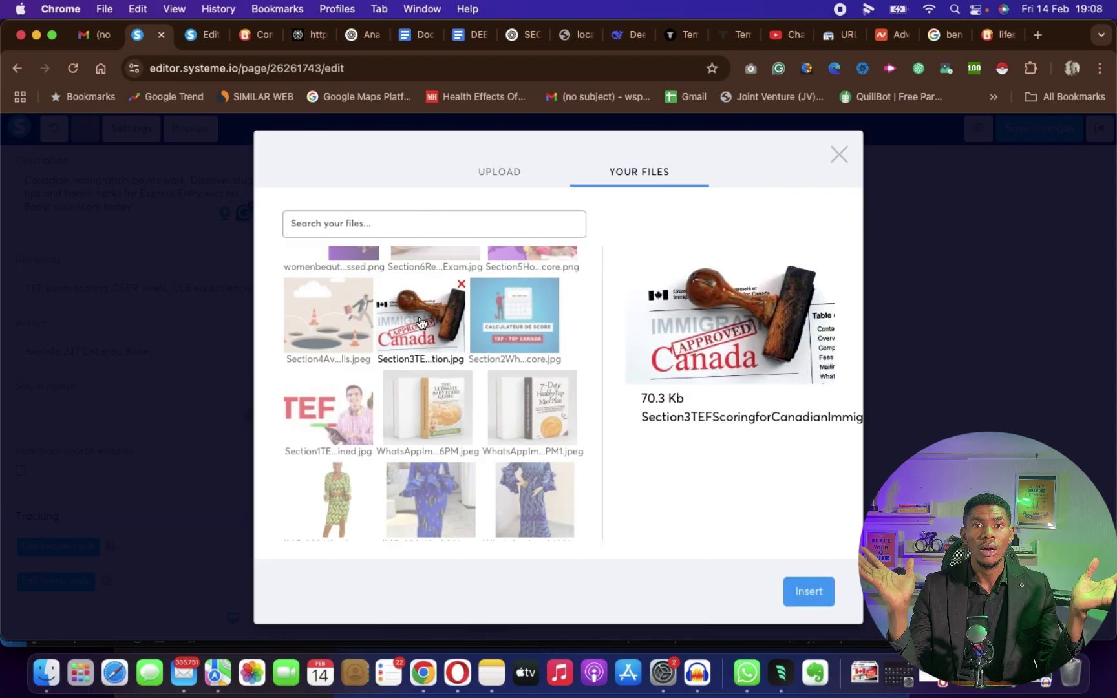
pyautogui.click(809, 592)
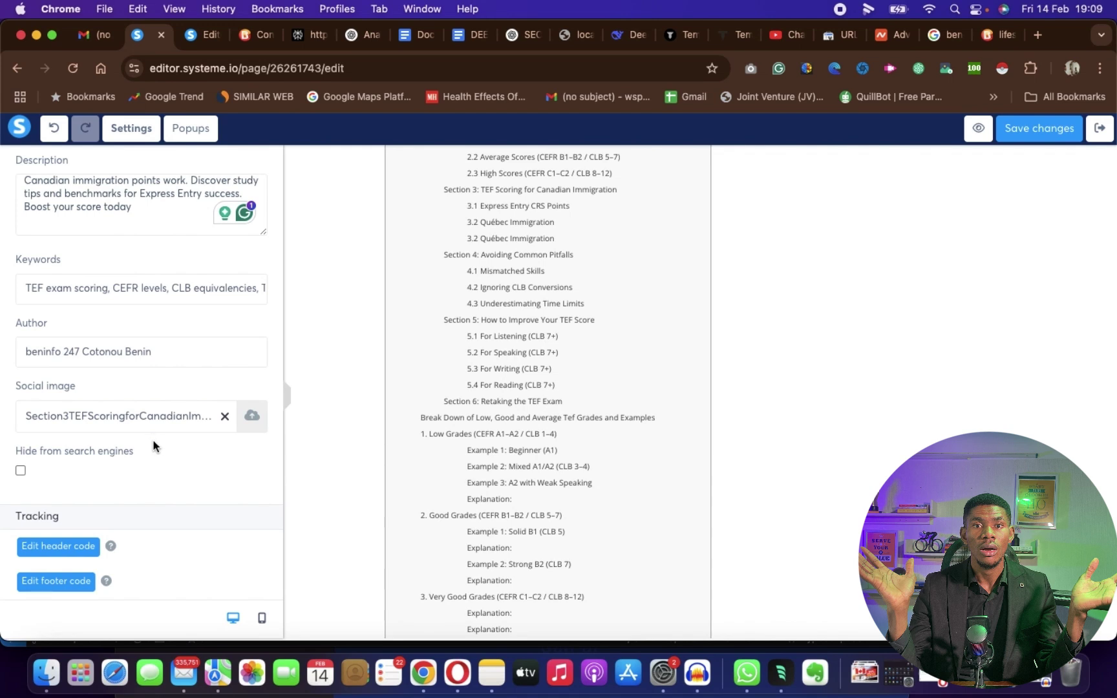
# - Leave the post visible to search engines and save the page changes
pyautogui.click(21, 471)
pyautogui.click(21, 471)
pyautogui.scroll(2, 132, 459)
pyautogui.scroll(10, 134, 470)
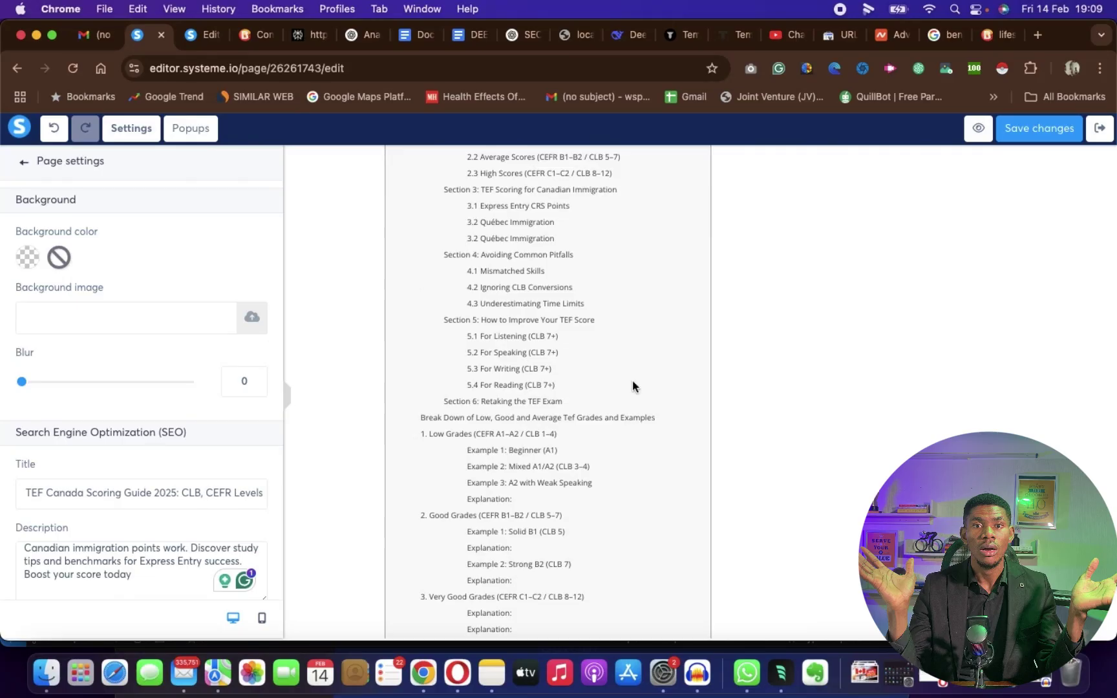
pyautogui.click(1042, 131)
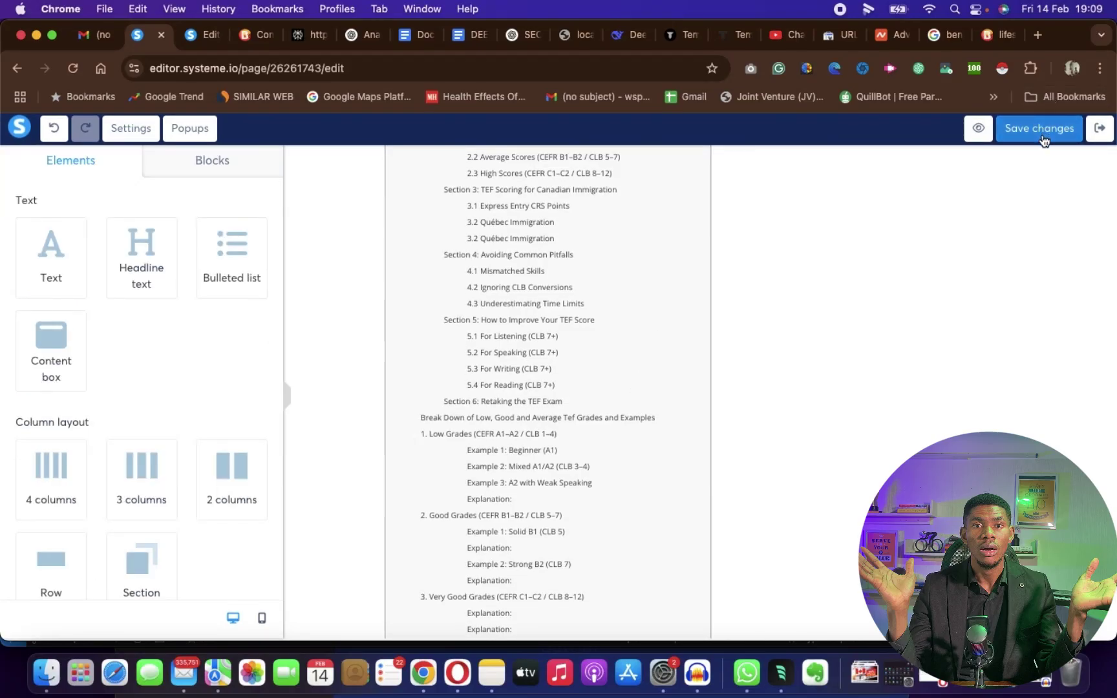
pyautogui.click(1042, 134)
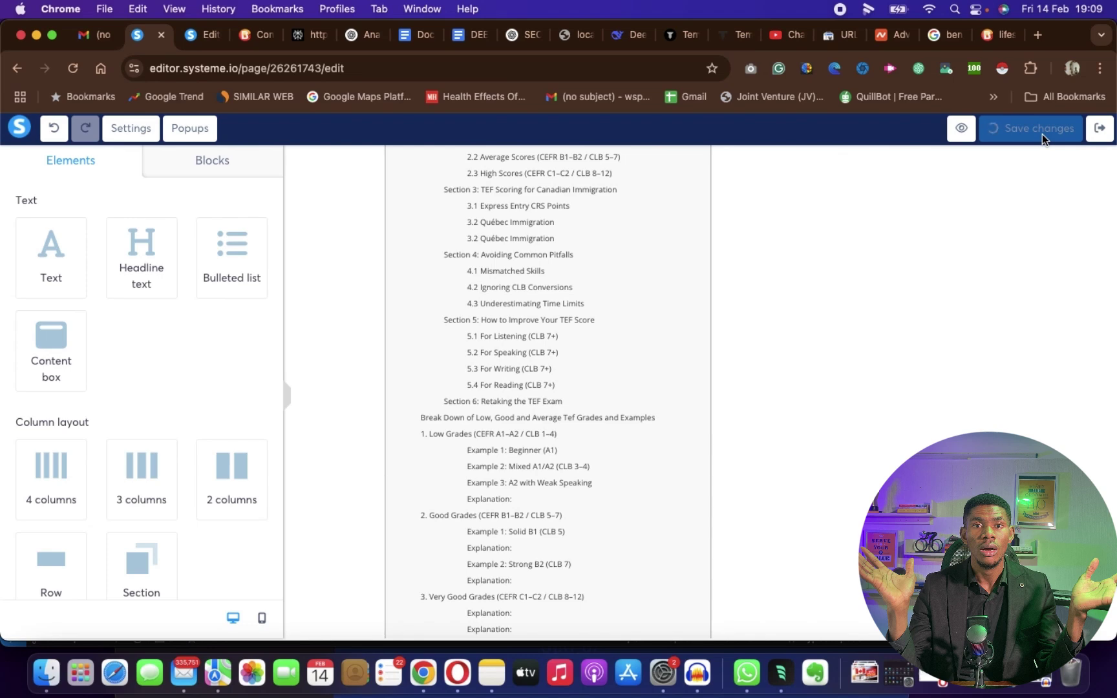
# - Examine the post's title, the entries in its table of contents and the table of contents element's settings
pyautogui.scroll(7, 787, 358)
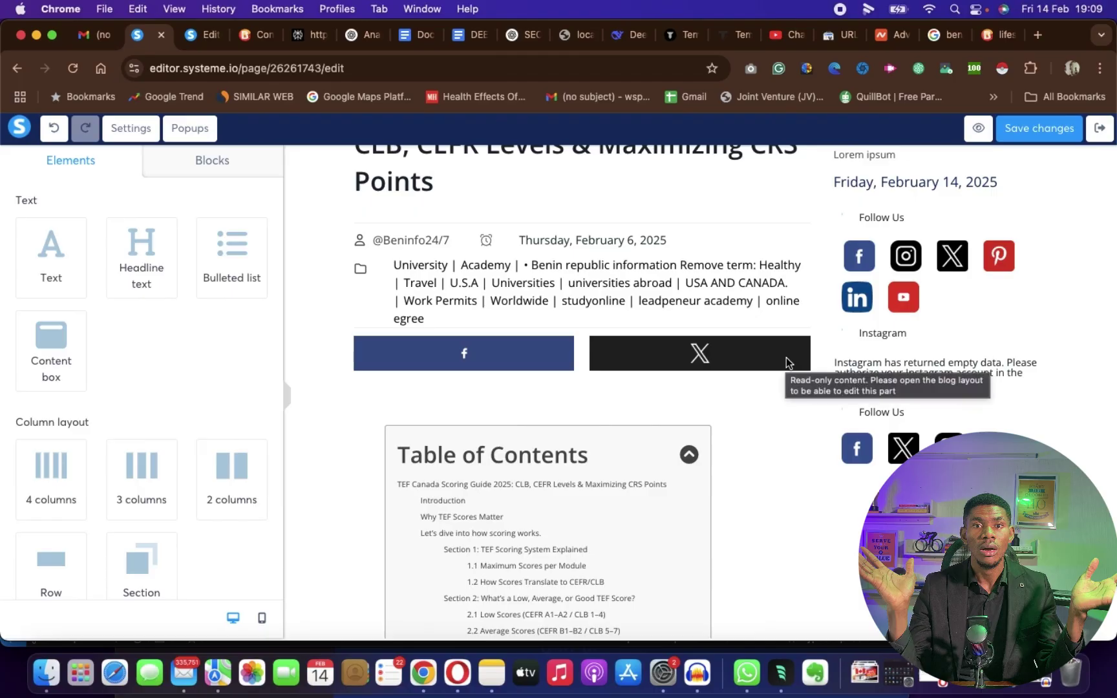
pyautogui.scroll(2, 786, 358)
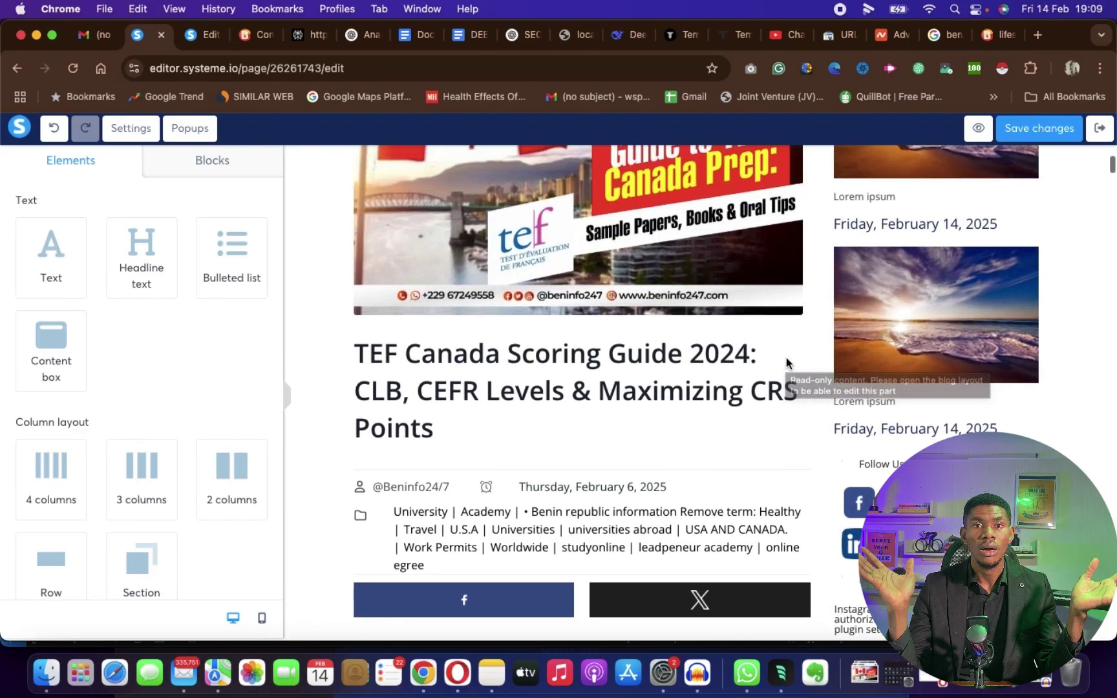
pyautogui.scroll(-6, 786, 358)
pyautogui.scroll(1, 786, 362)
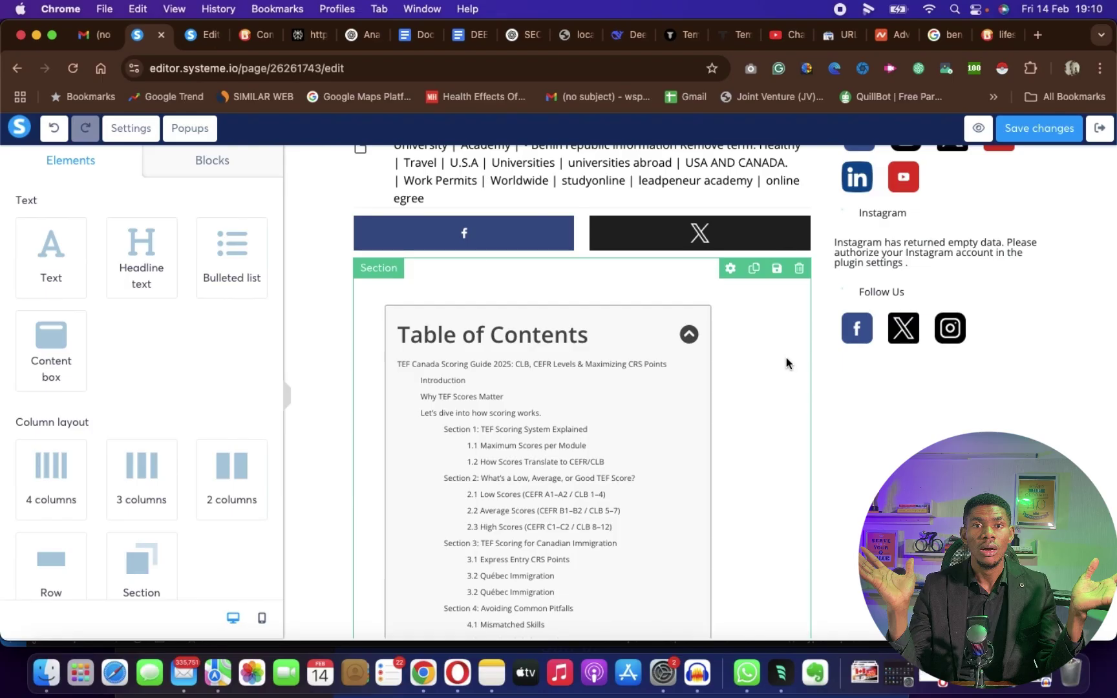
pyautogui.scroll(-3, 787, 362)
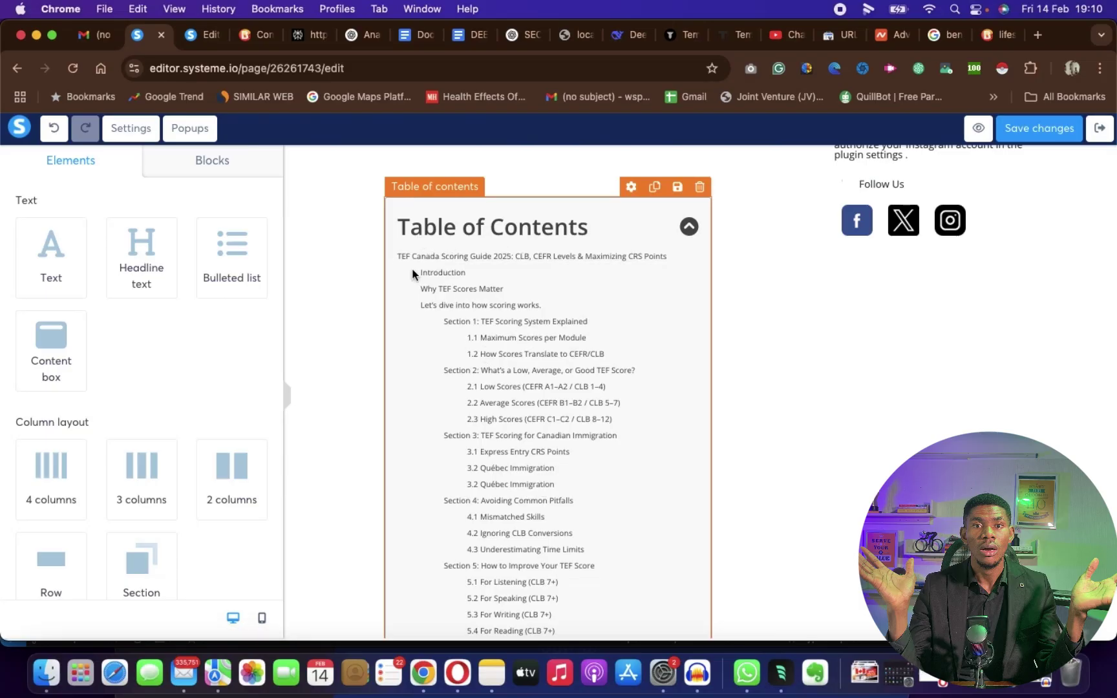
pyautogui.scroll(-1, 549, 518)
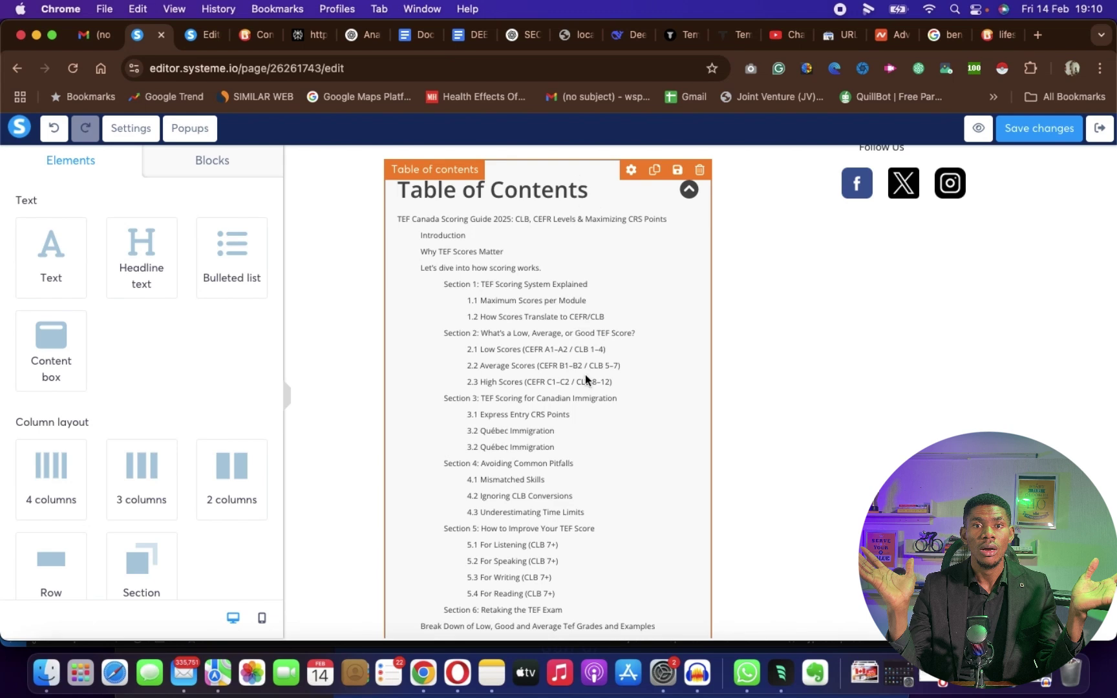
pyautogui.click(506, 430)
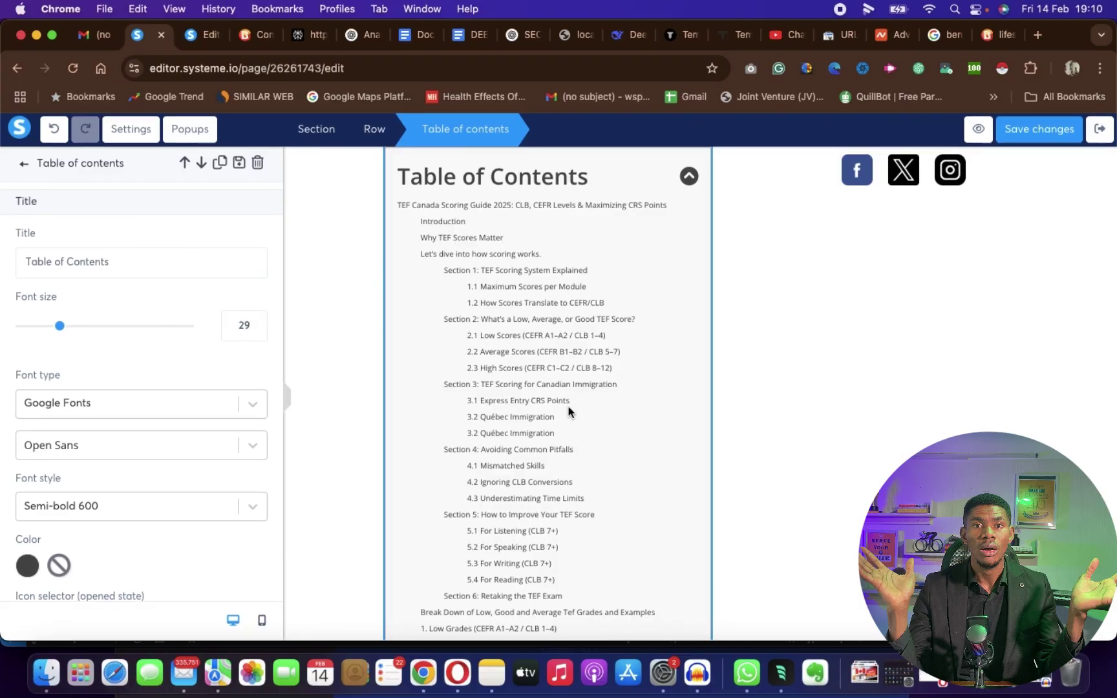
pyautogui.click(798, 406)
pyautogui.scroll(-3, 798, 407)
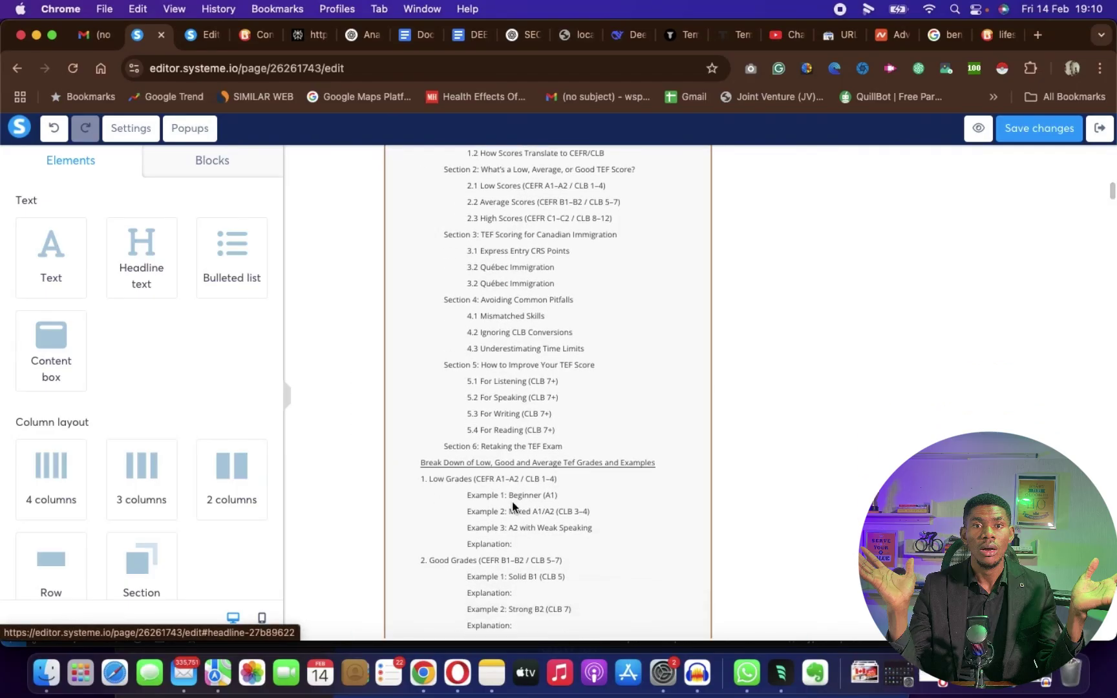
pyautogui.scroll(-7, 513, 517)
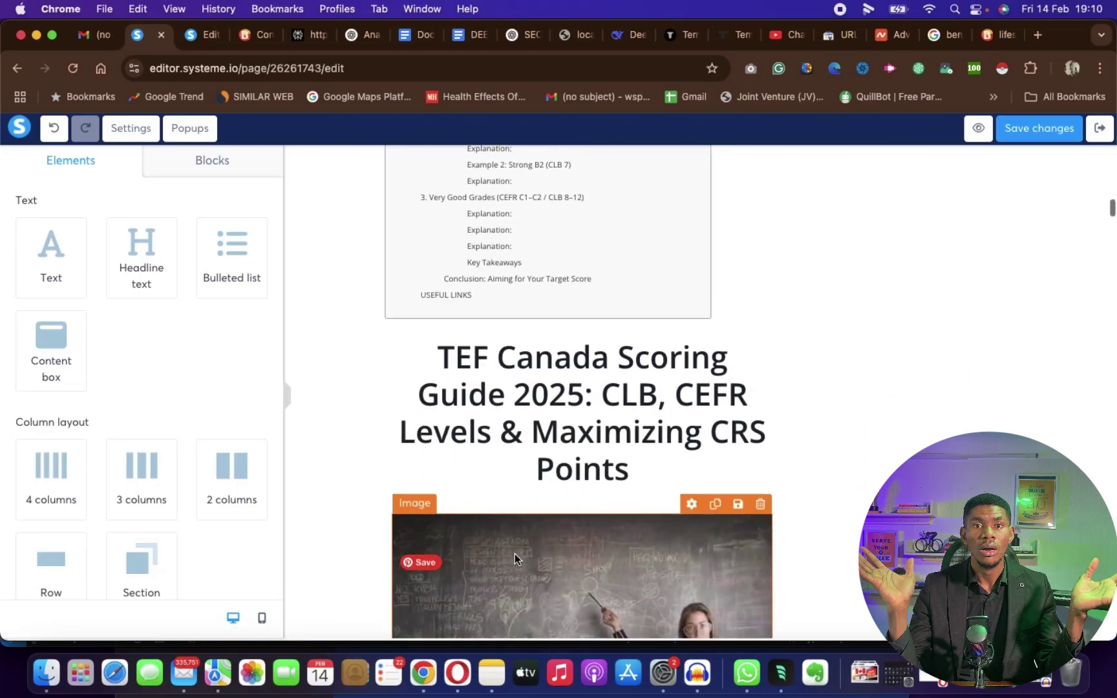
# - Check the heading level and typography of the main "TEF Canada Scoring Guide 2025" headline above the first image
pyautogui.scroll(-1, 603, 442)
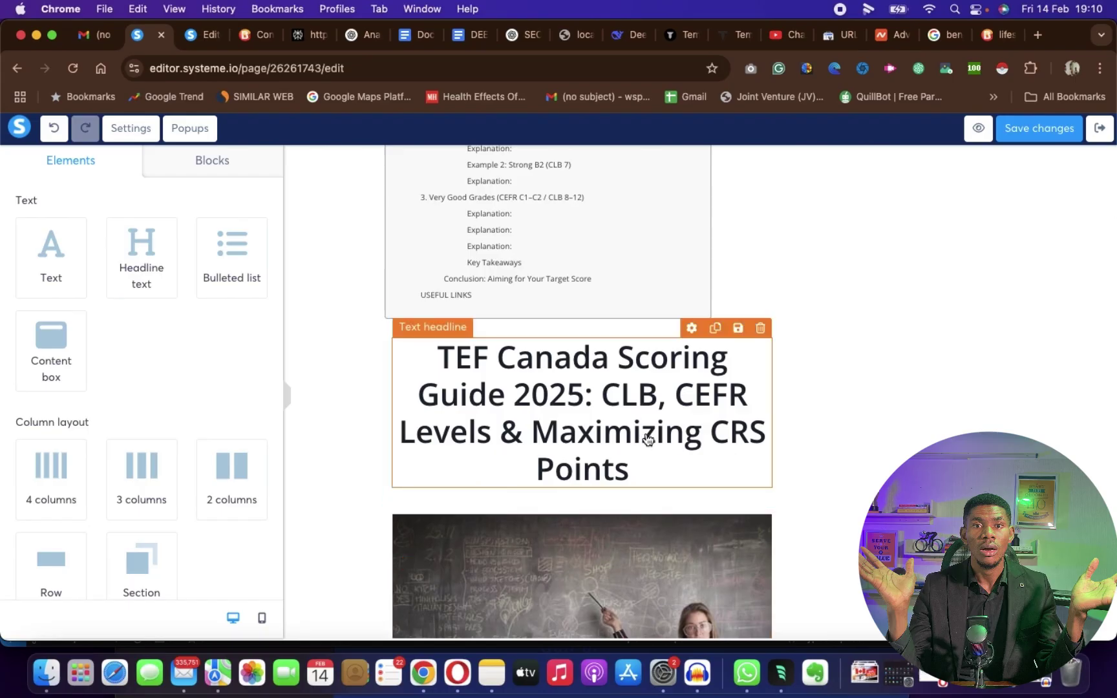
pyautogui.click(621, 414)
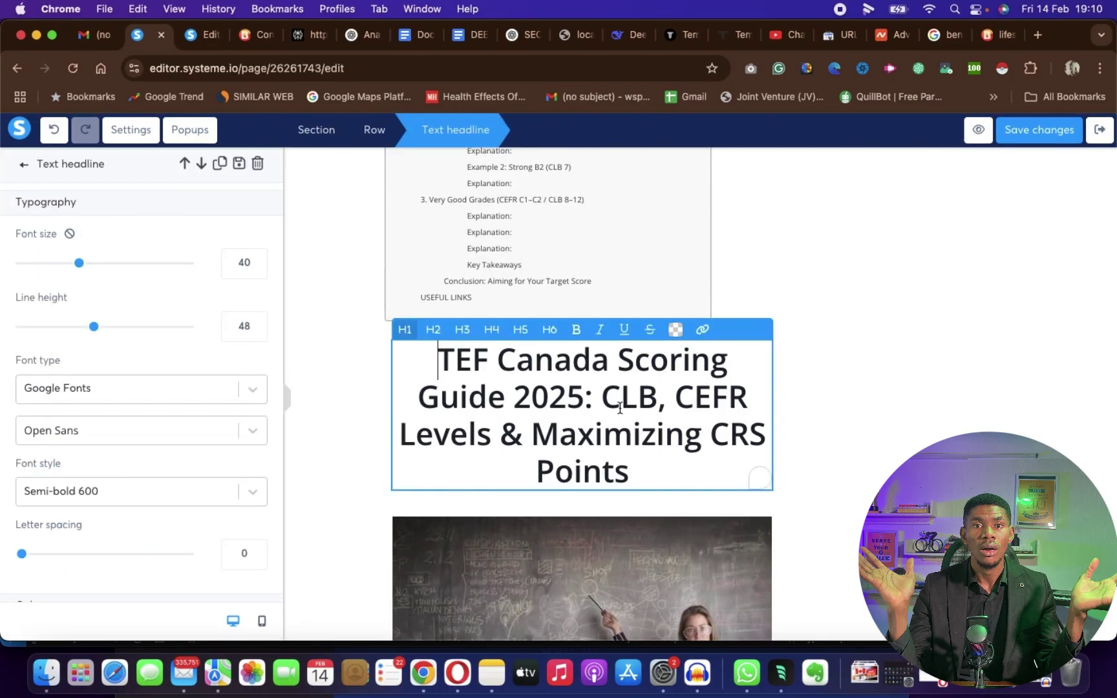
pyautogui.click(566, 406)
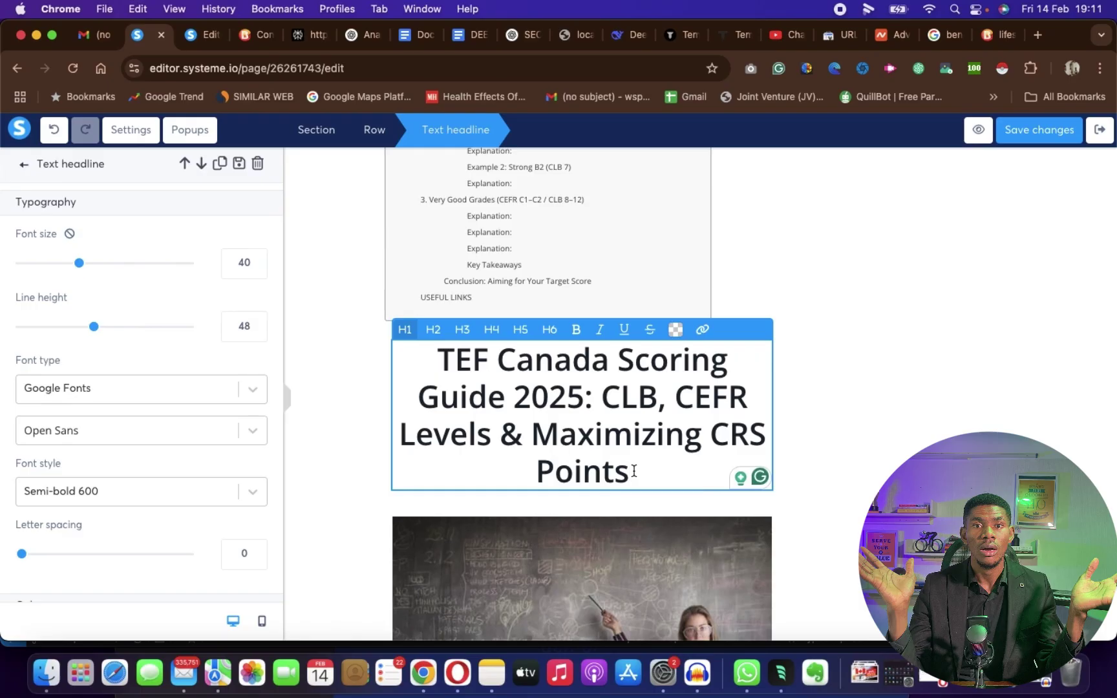
pyautogui.click(635, 470)
pyautogui.scroll(-3, 630, 471)
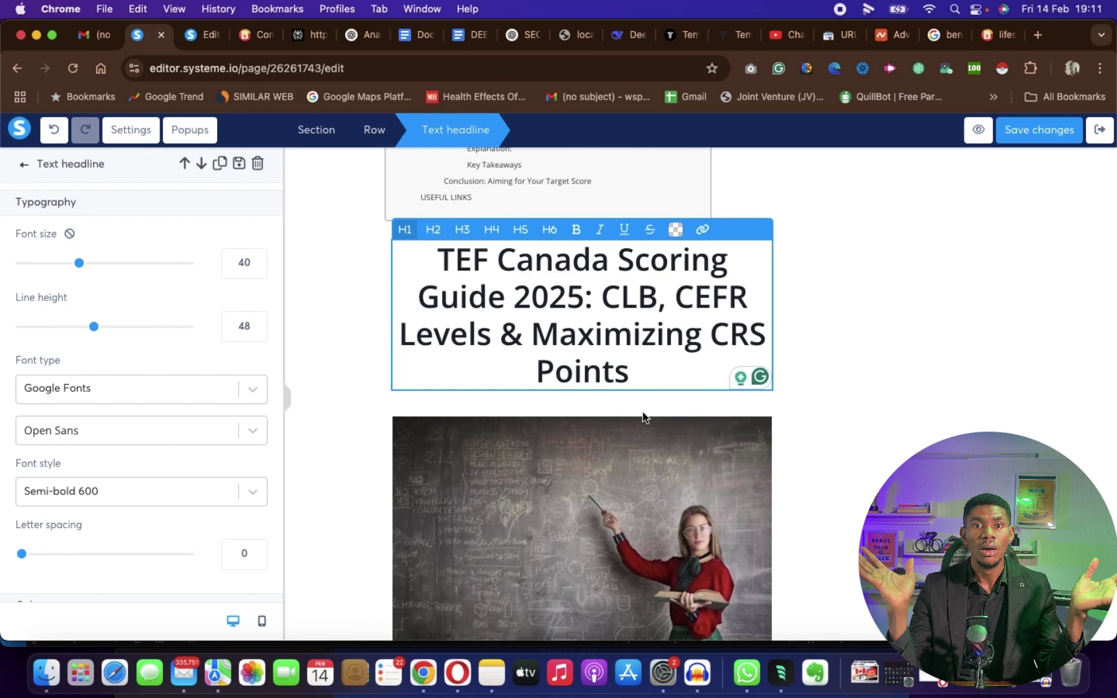
pyautogui.click(762, 457)
pyautogui.scroll(-3, 743, 420)
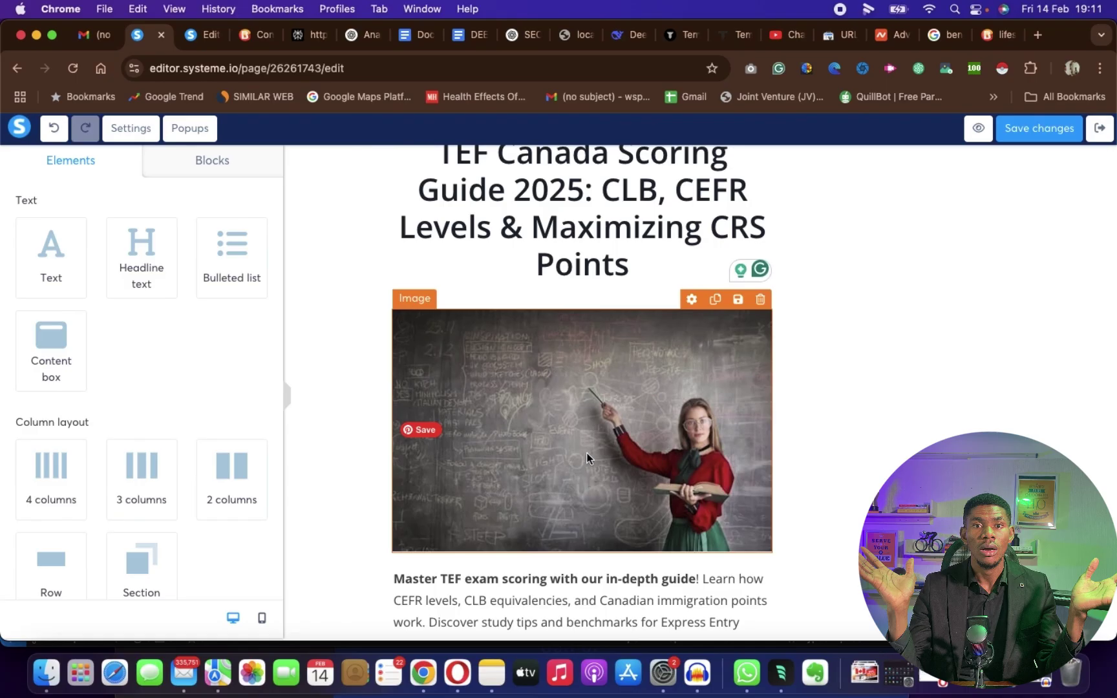
# - Check the heading levels of the "Introduction", "Let's dive into how scoring works." and "Section 1: TEF Scoring System Explained" headlines
pyautogui.scroll(-5, 586, 458)
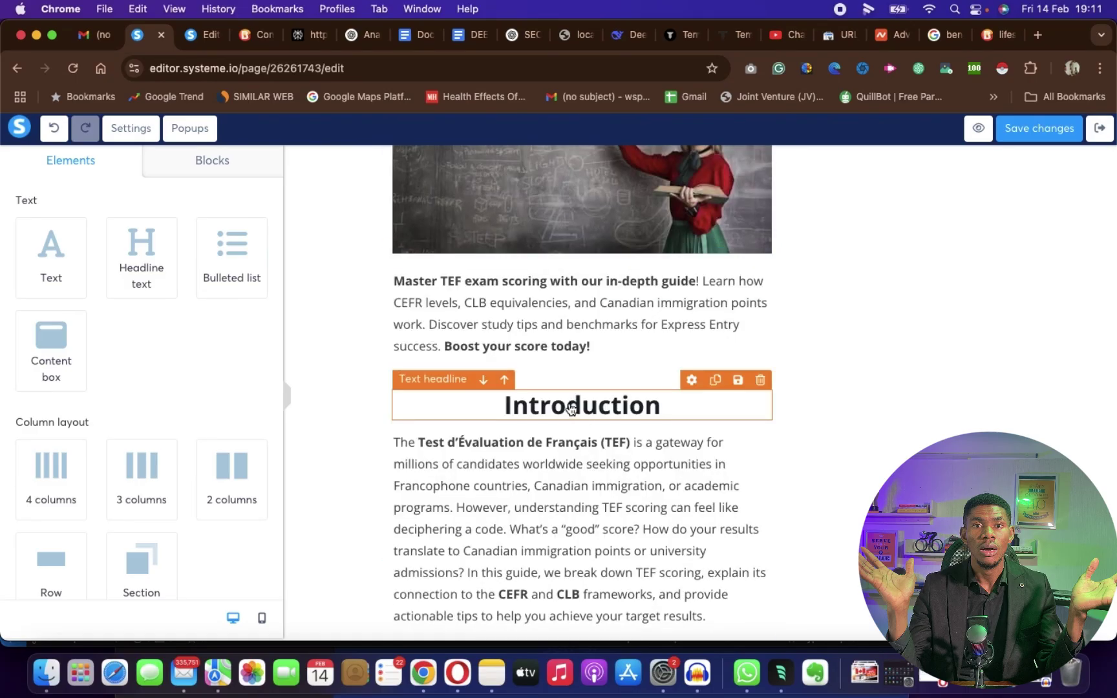
pyautogui.click(571, 408)
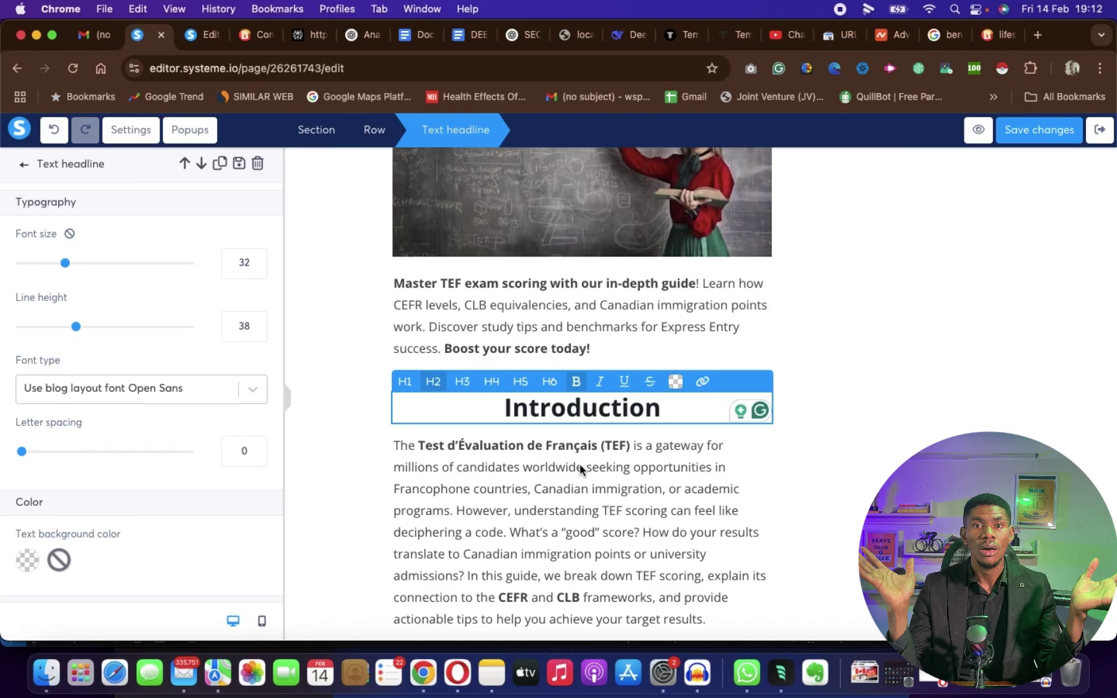
pyautogui.click(628, 477)
pyautogui.scroll(-3, 629, 478)
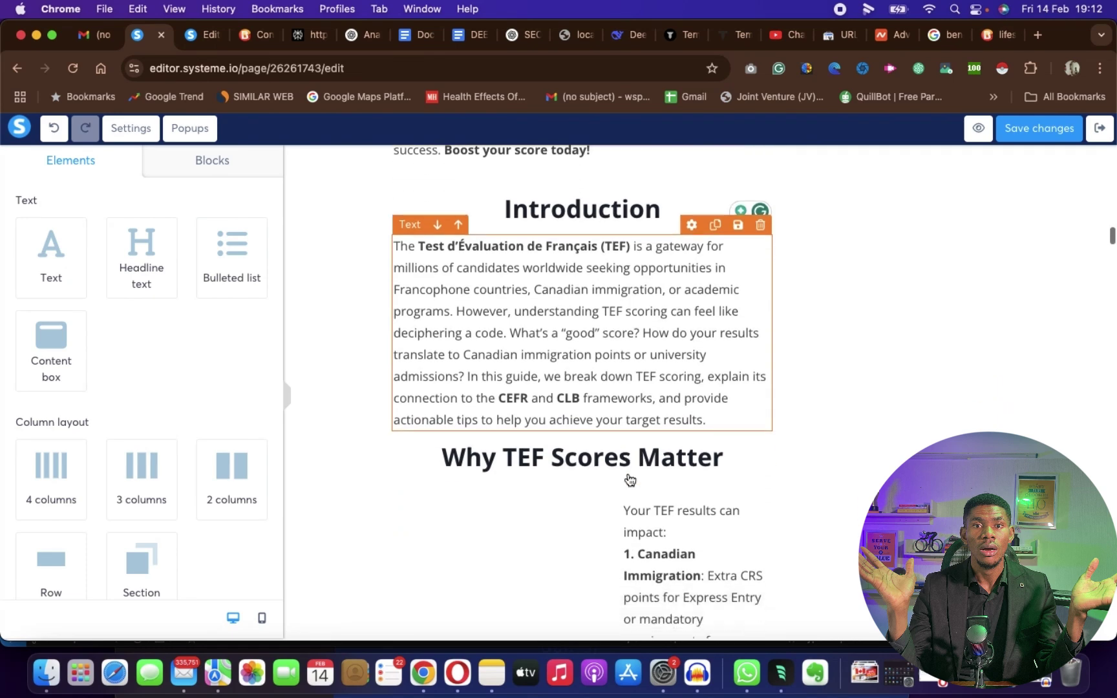
pyautogui.scroll(1, 540, 213)
pyautogui.scroll(-10, 550, 465)
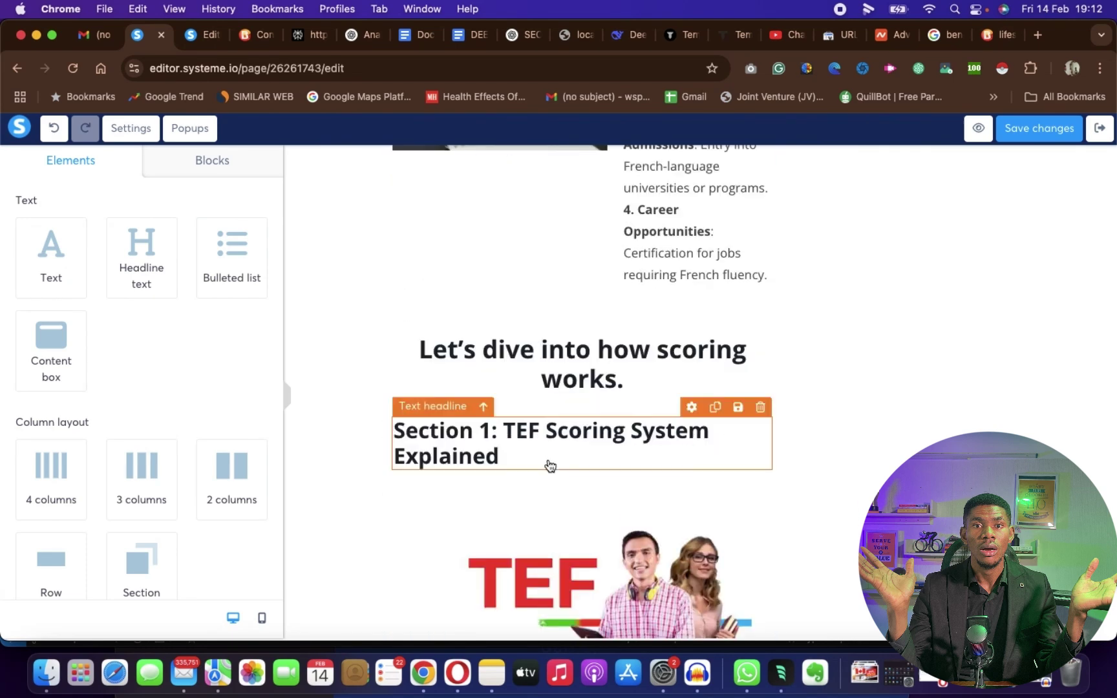
pyautogui.click(558, 367)
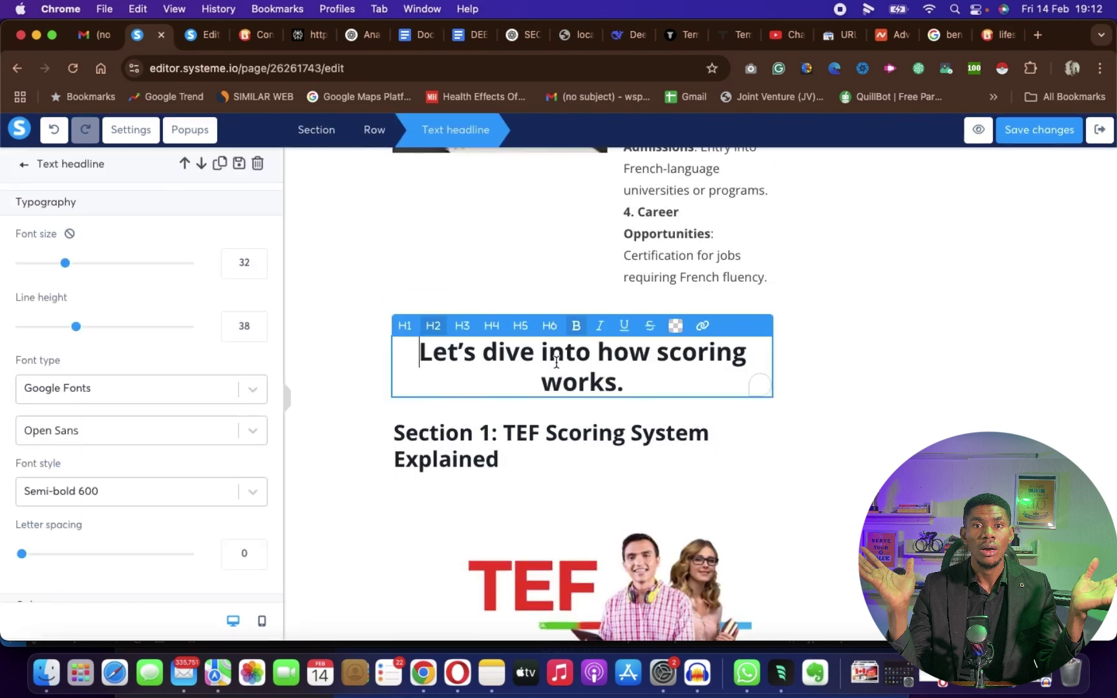
pyautogui.click(530, 446)
pyautogui.scroll(-1, 517, 427)
pyautogui.click(499, 404)
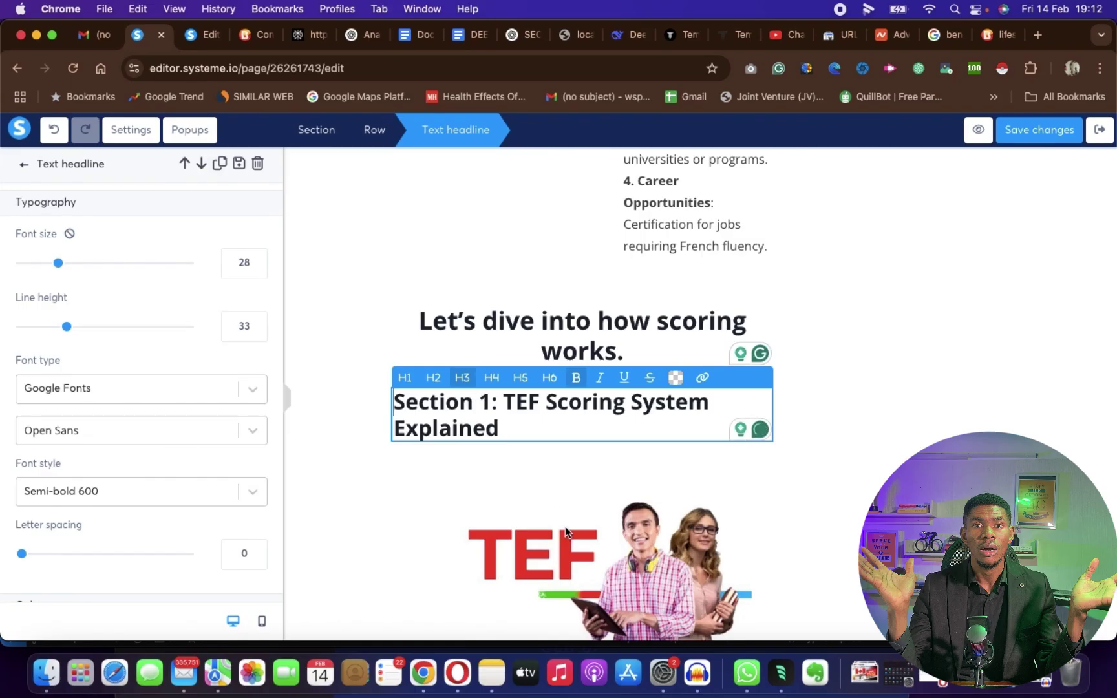
pyautogui.click(841, 458)
# - Inspect the text settings of the paragraph on the four TEF skills and view the Maximum Scores per Module table
pyautogui.scroll(-5, 721, 515)
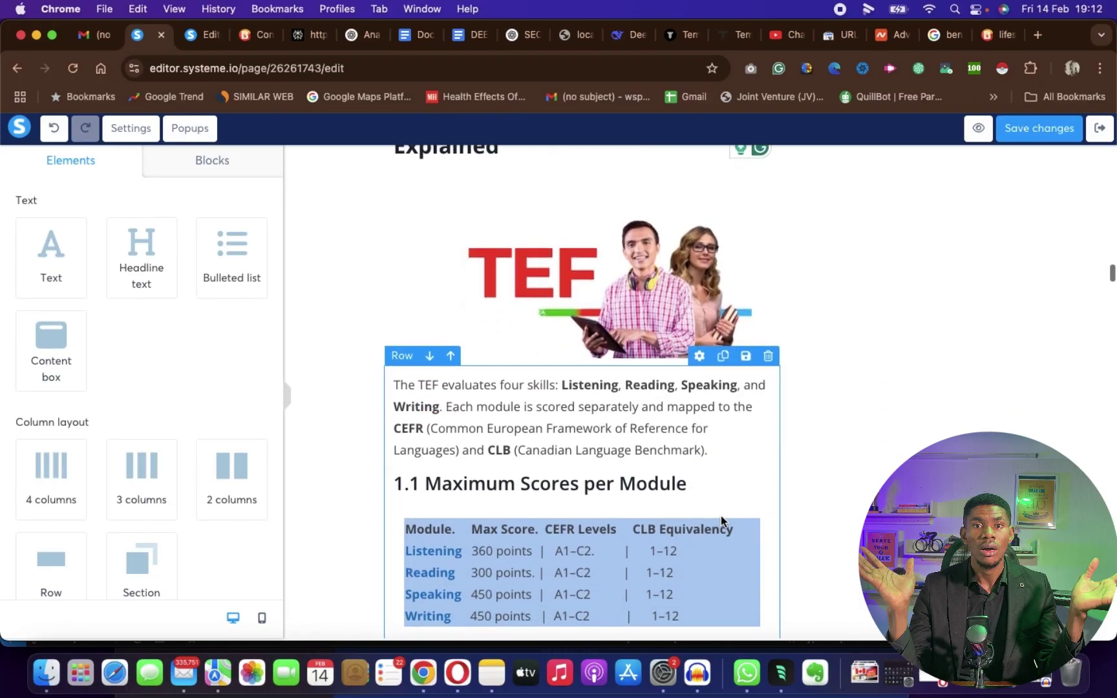
pyautogui.scroll(-1, 721, 514)
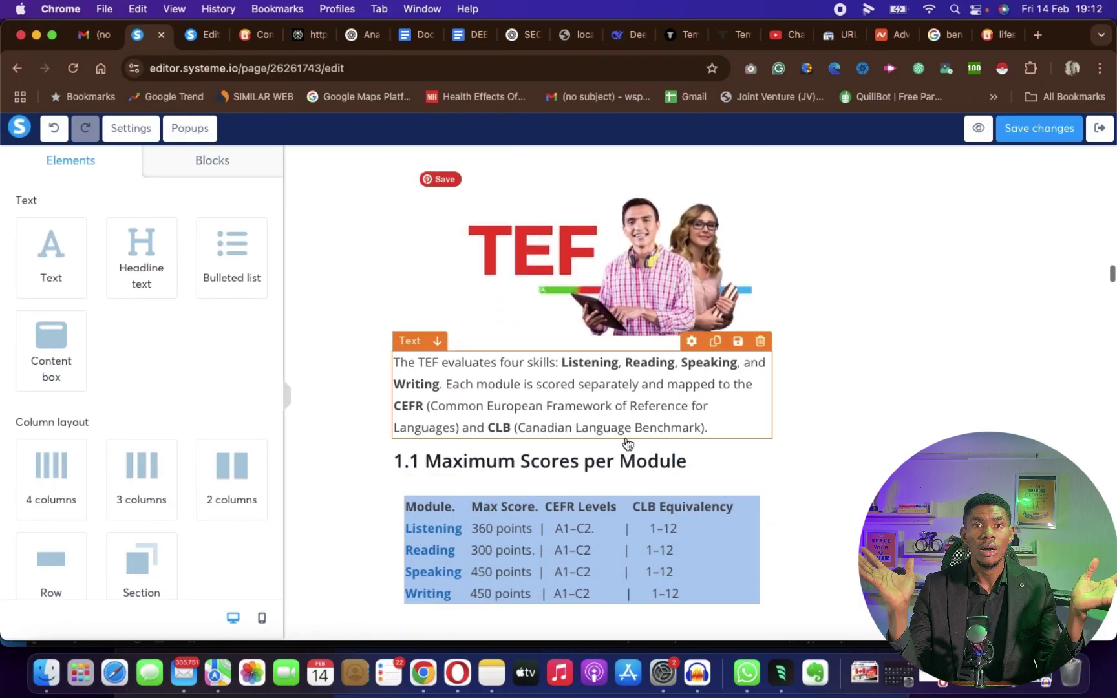
pyautogui.click(581, 389)
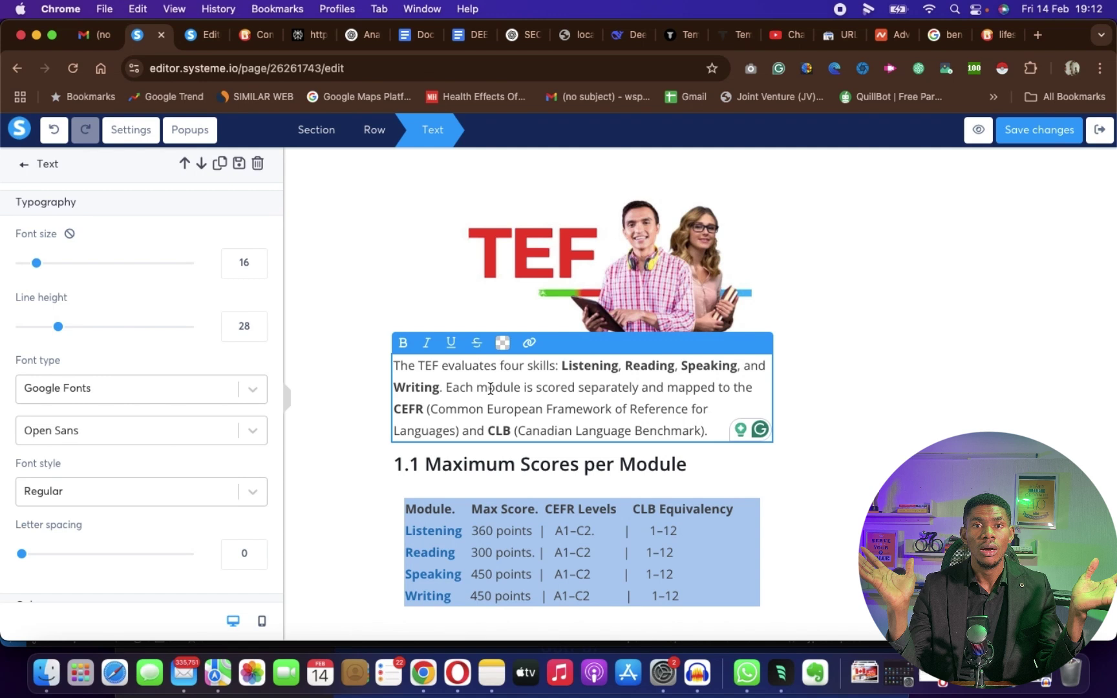
pyautogui.scroll(-1, 491, 389)
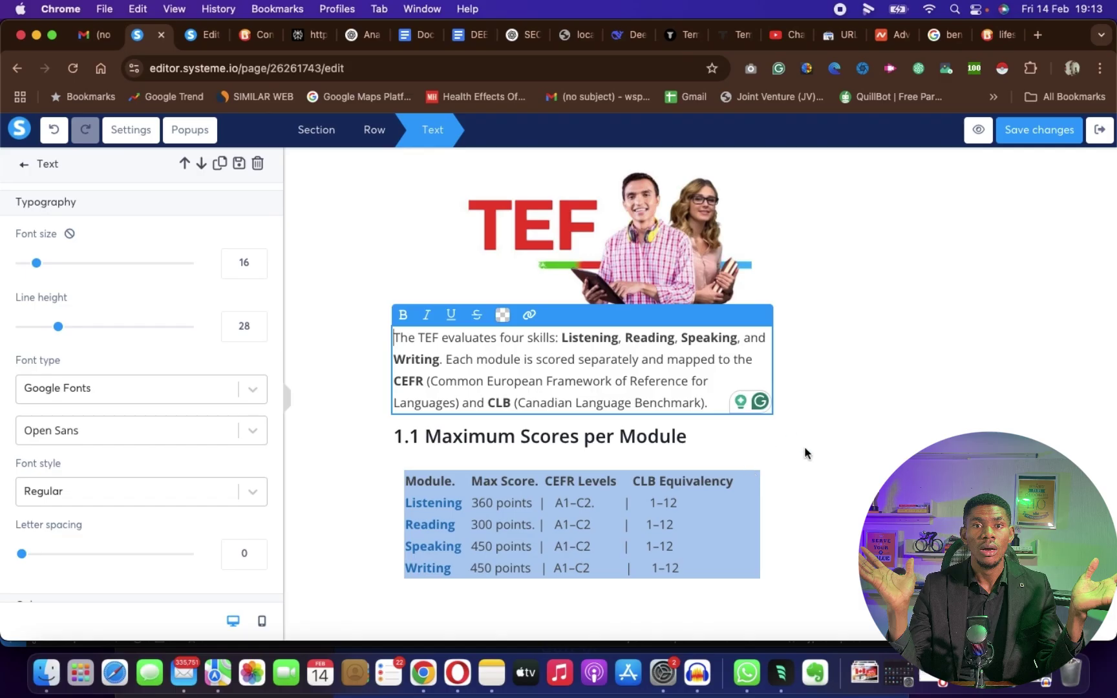
# - Check the heading level and typography of the "1.1 Maximum Scores per Module" headline
pyautogui.click(601, 439)
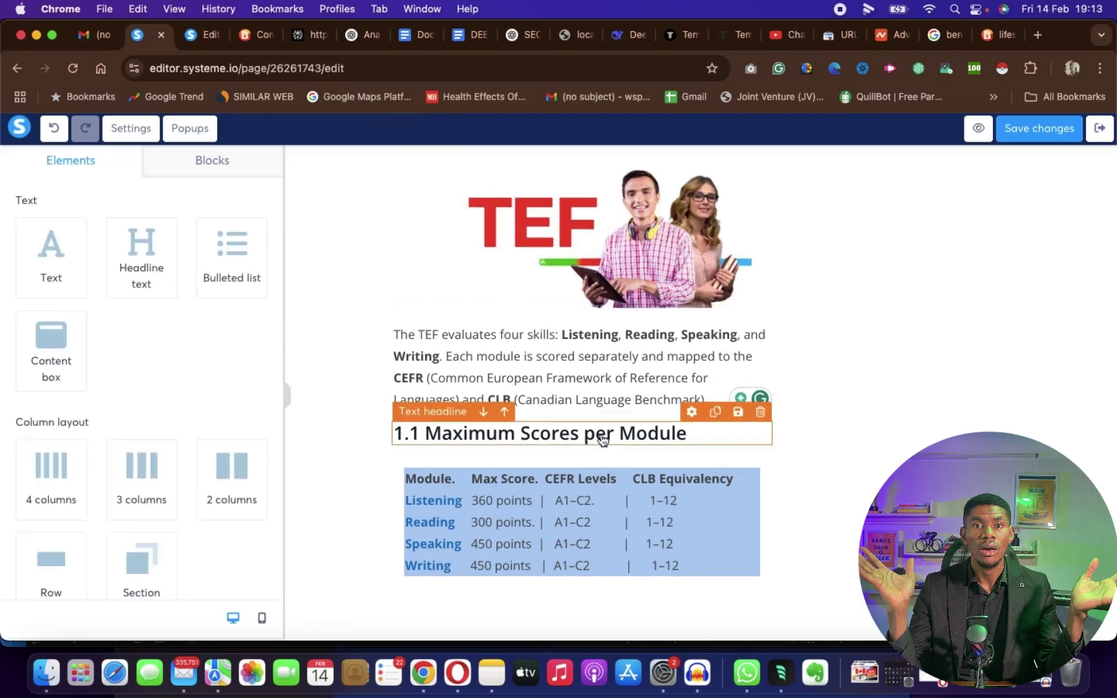
pyautogui.click(602, 438)
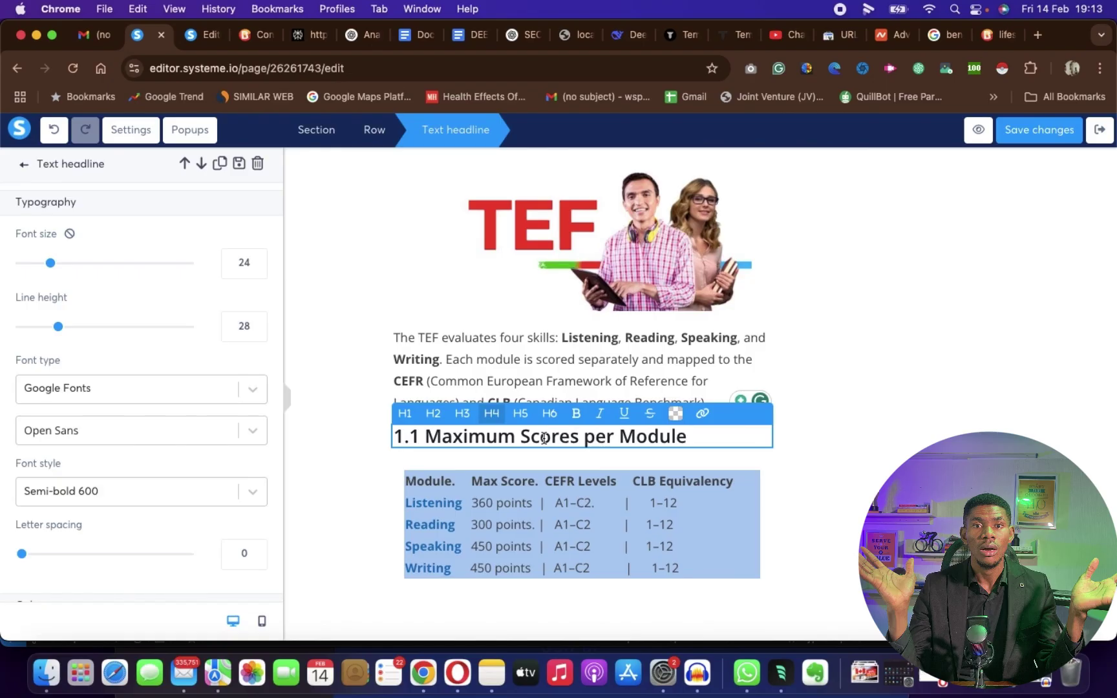
pyautogui.scroll(-6, 731, 461)
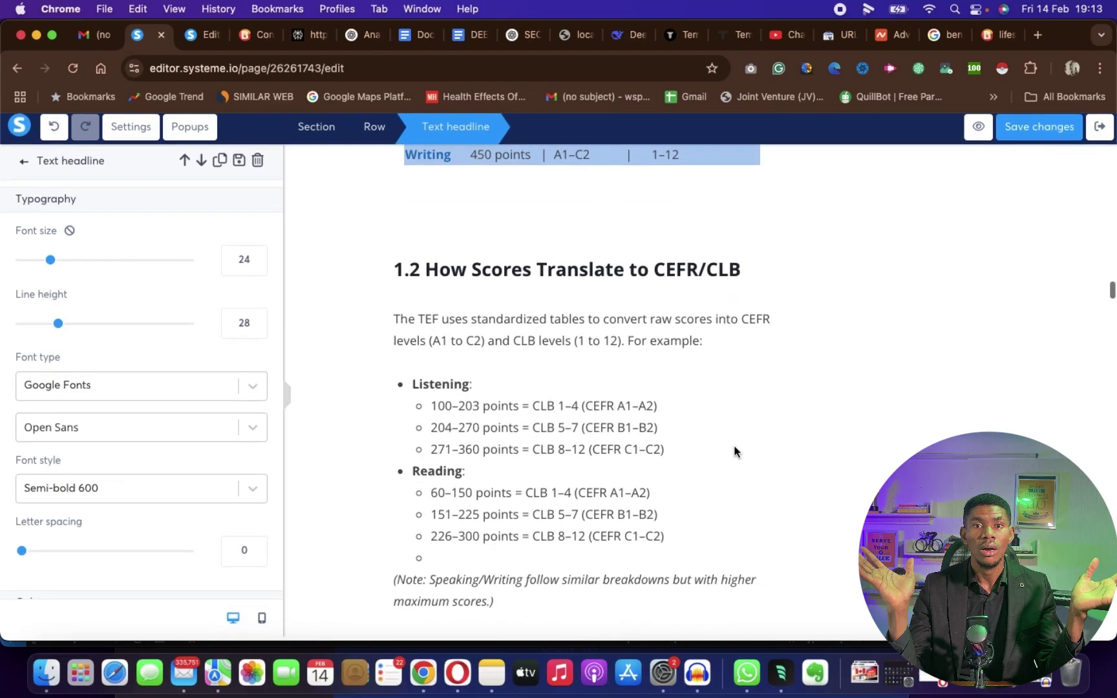
# - Review the remaining section headings, images and score tables, from "1.2 How Scores Translate to CEFR/CLB" through the graded score examples
pyautogui.click(765, 494)
pyautogui.scroll(-15, 765, 494)
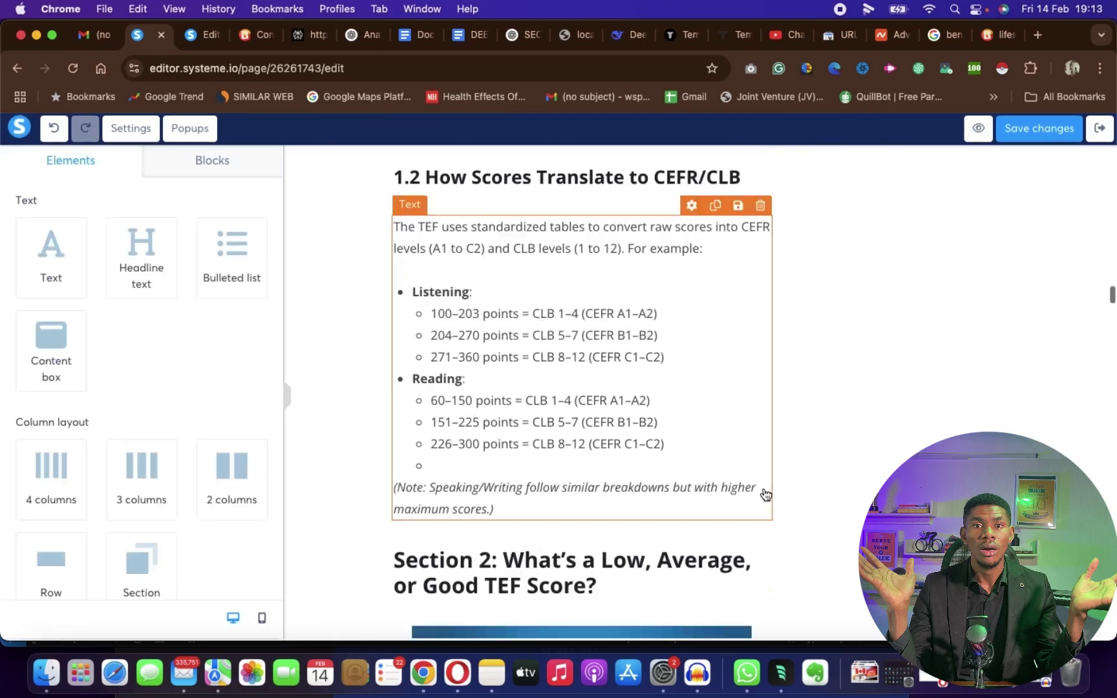
pyautogui.scroll(-10, 763, 490)
pyautogui.scroll(2, 763, 488)
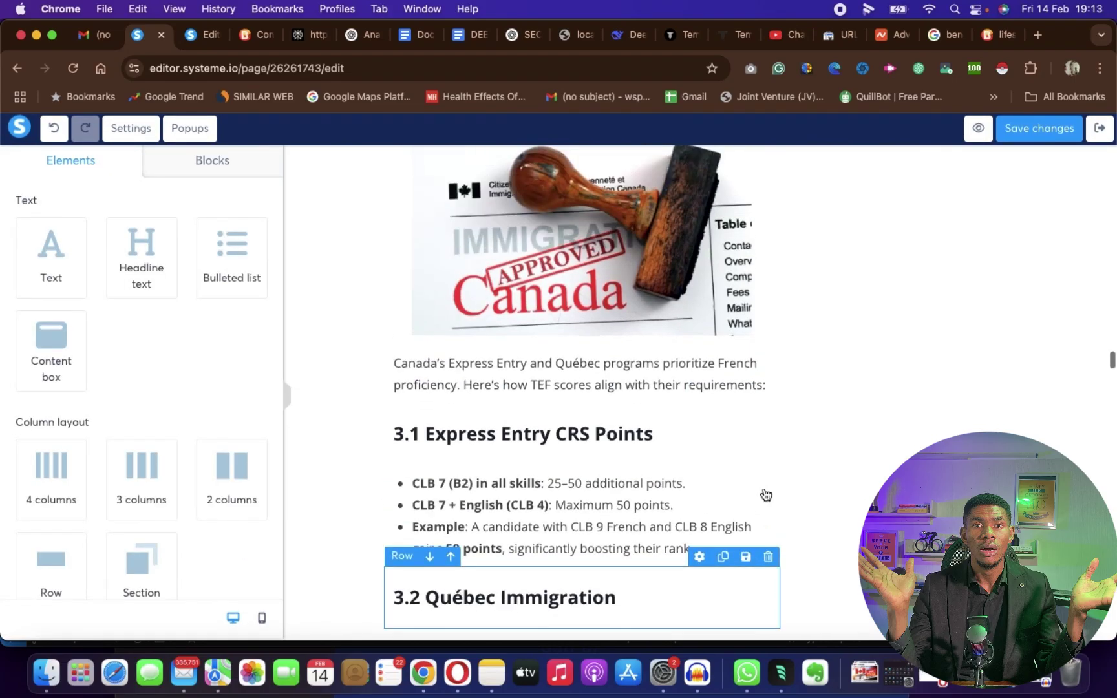
pyautogui.scroll(7, 648, 337)
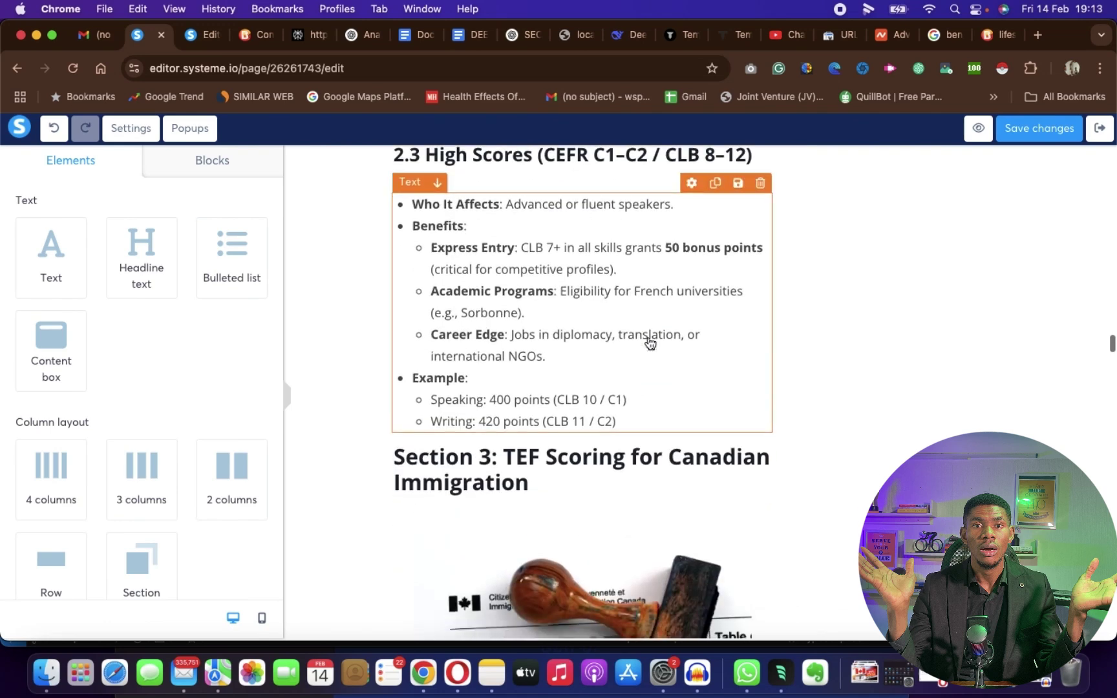
pyautogui.scroll(-4, 577, 285)
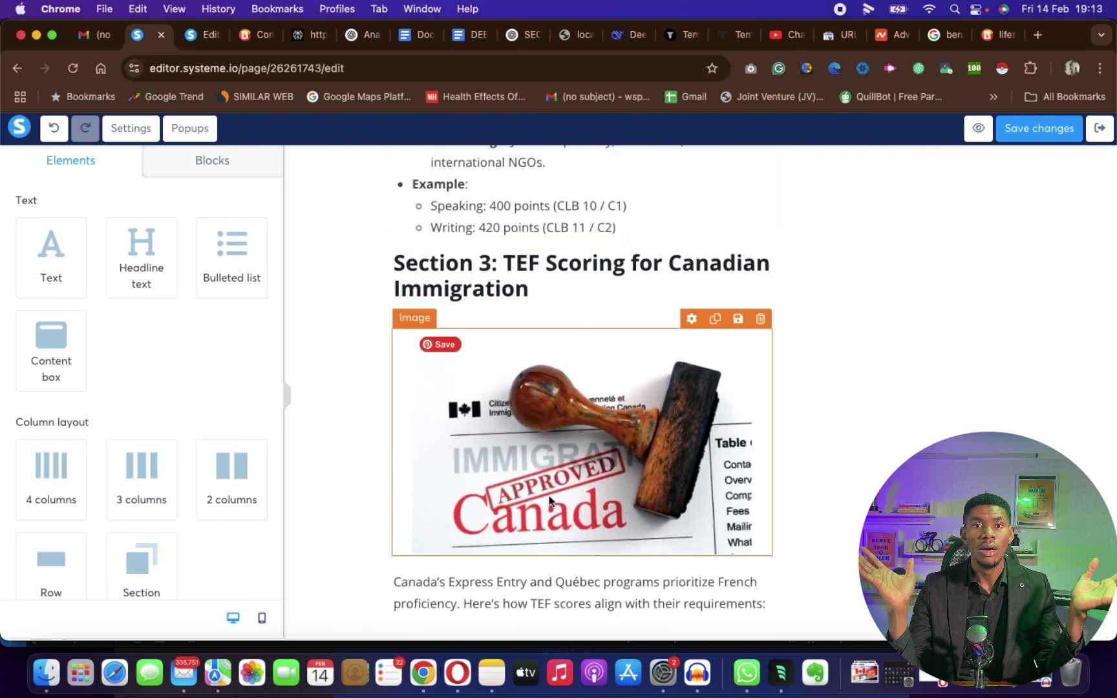
pyautogui.scroll(-15, 547, 484)
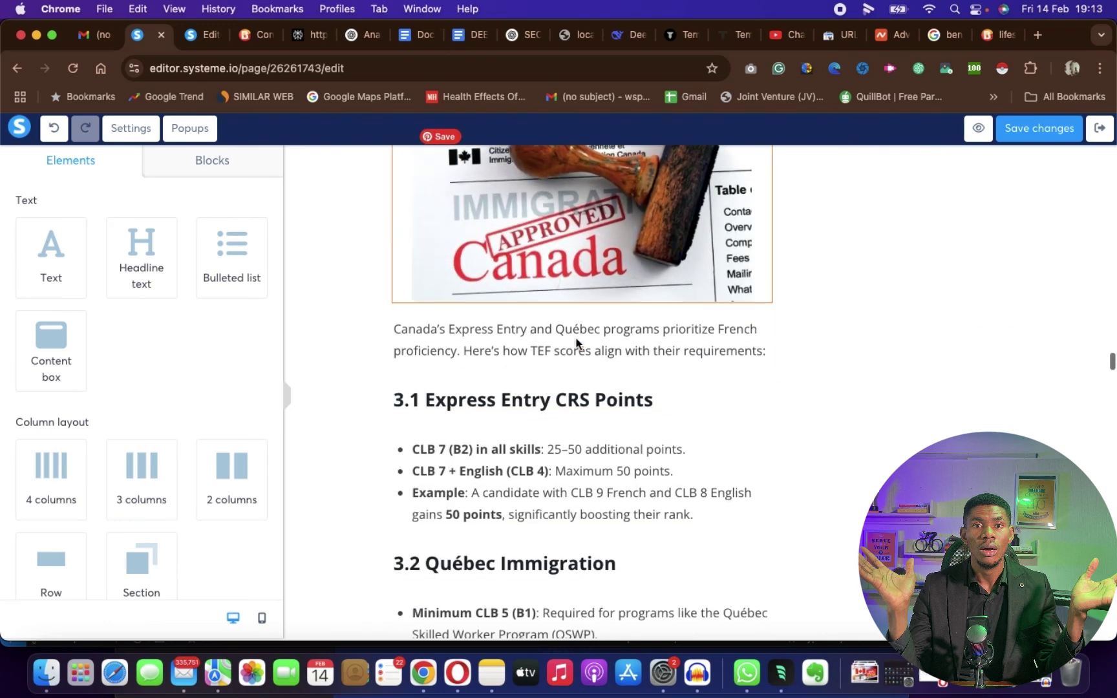
pyautogui.scroll(-15, 577, 343)
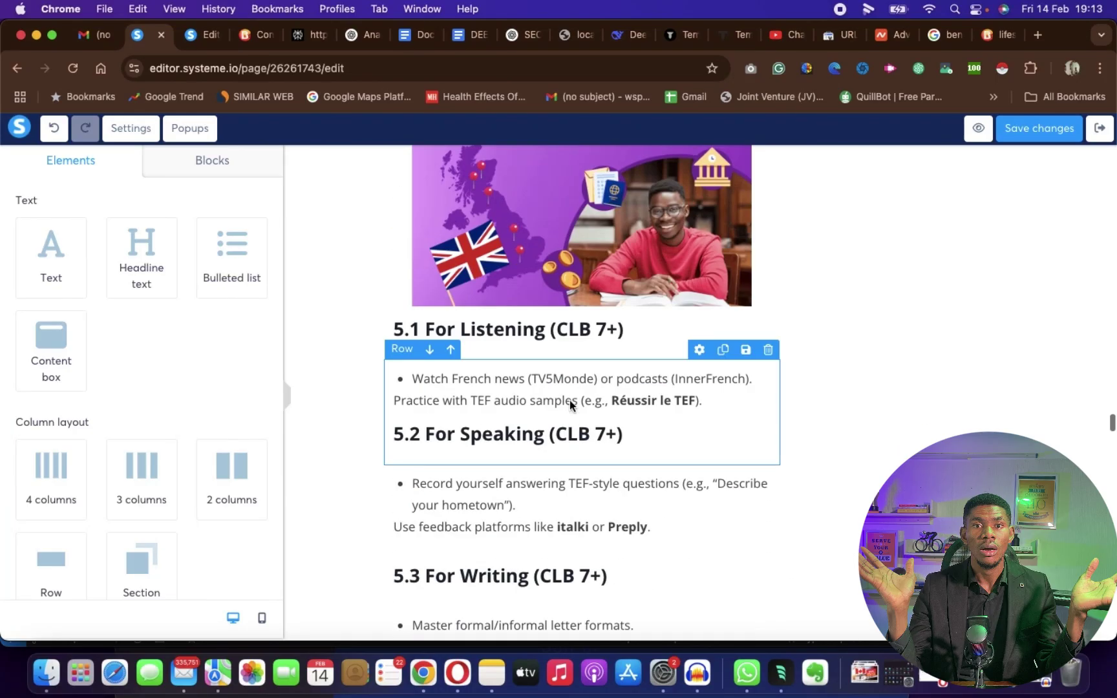
pyautogui.scroll(3, 583, 277)
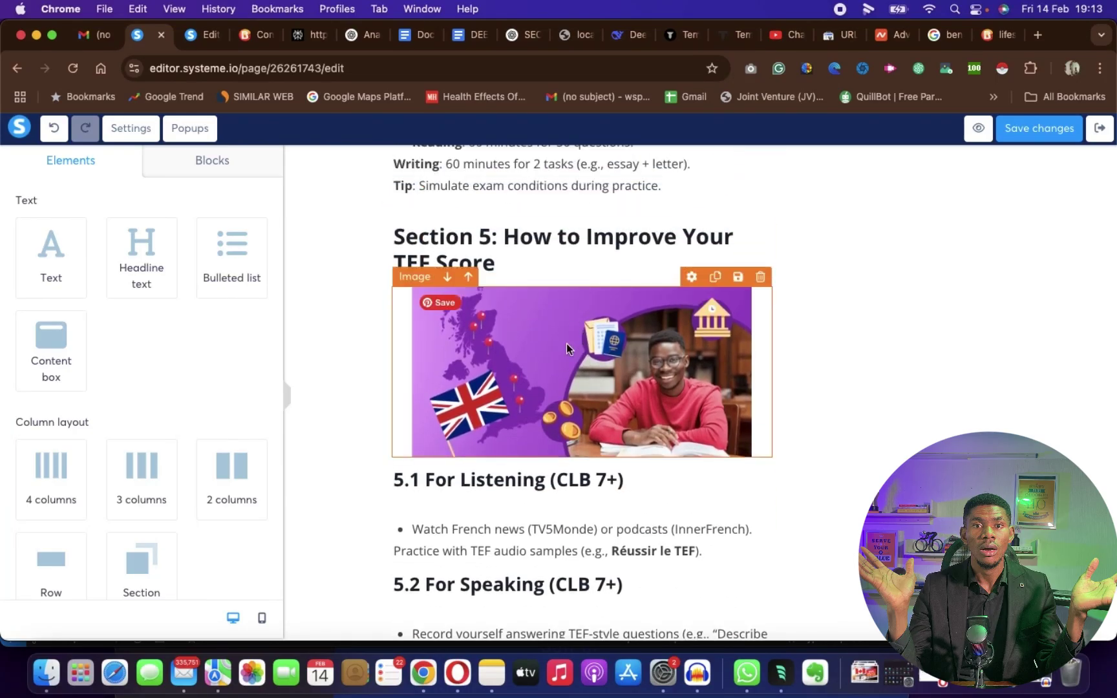
pyautogui.scroll(-15, 567, 345)
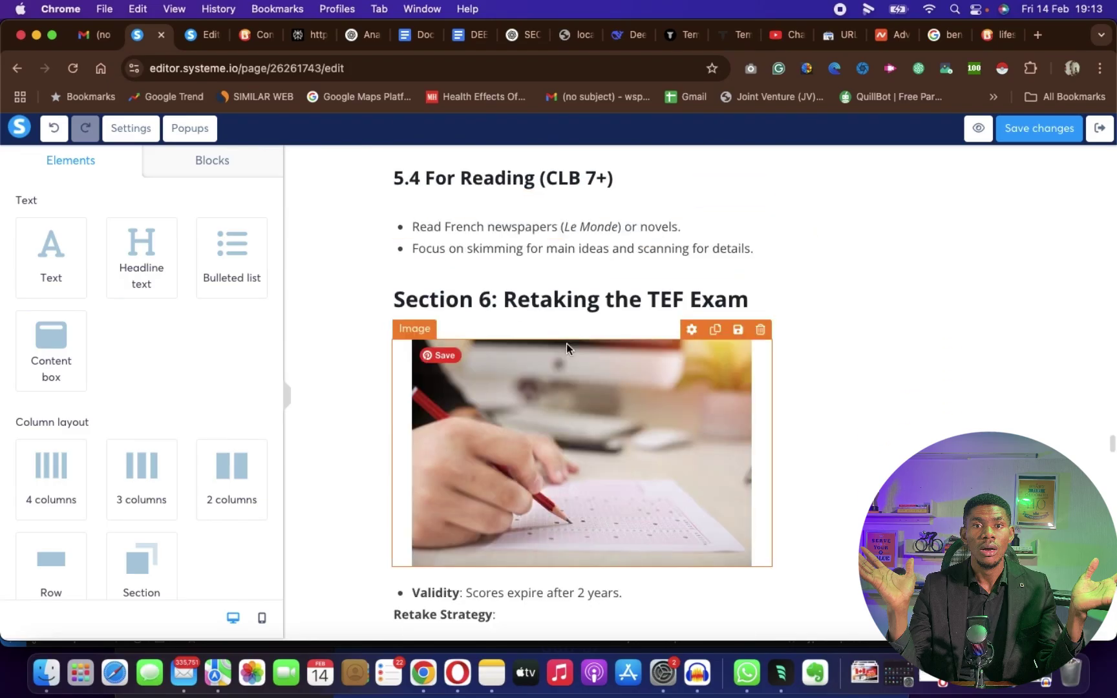
pyautogui.scroll(-1, 569, 362)
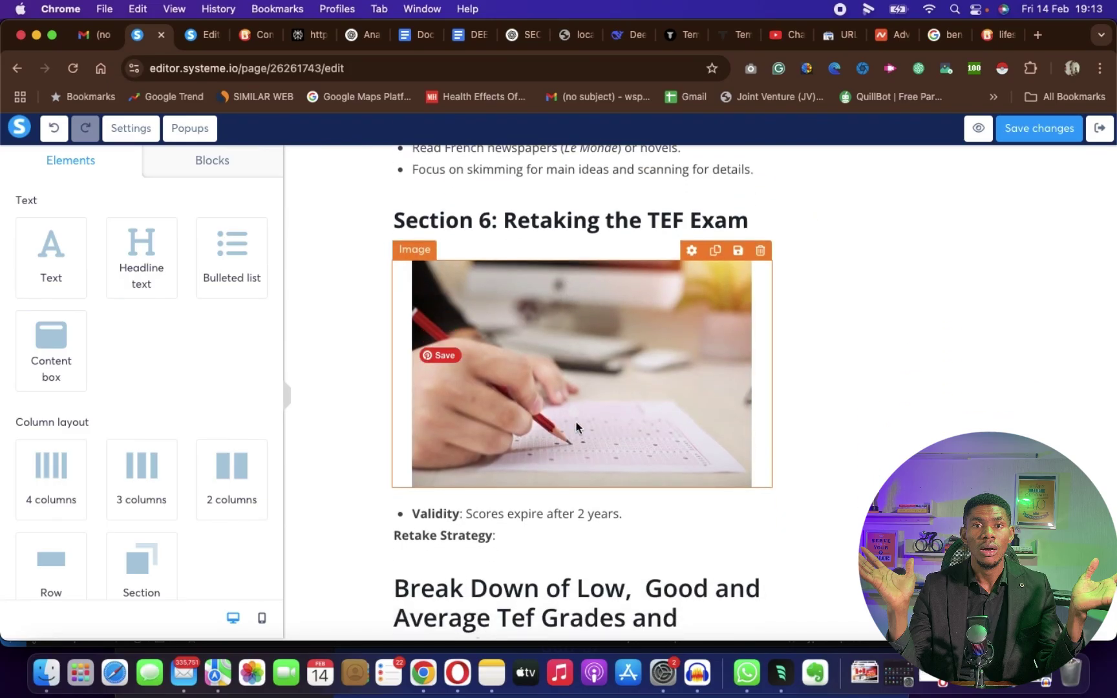
pyautogui.scroll(-20, 577, 426)
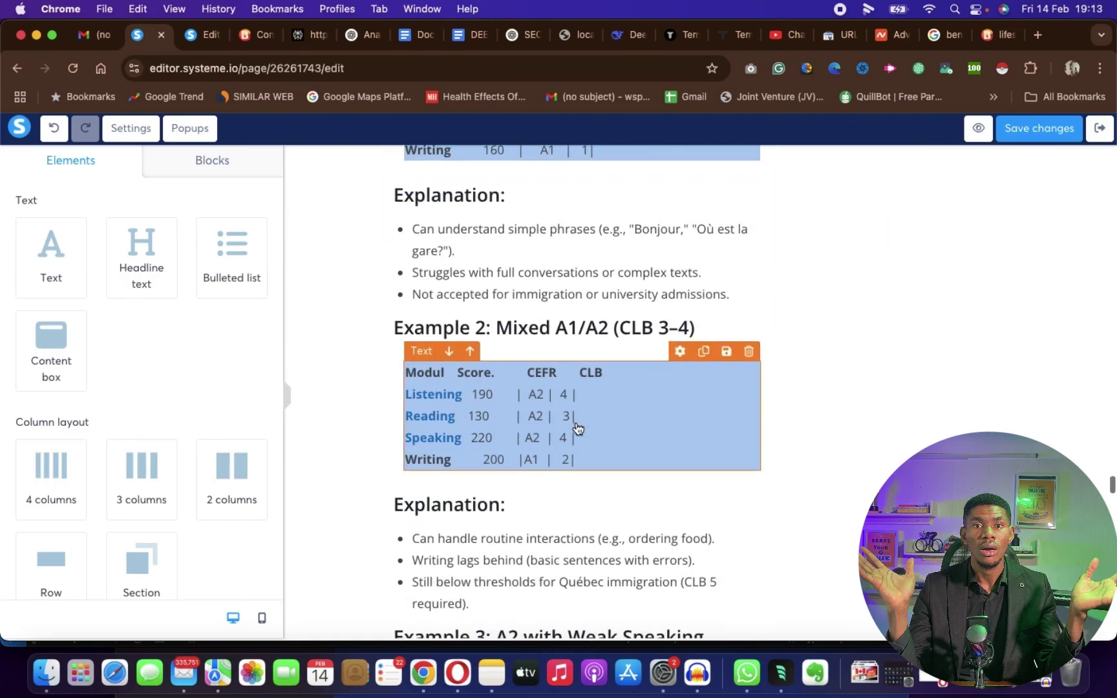
pyautogui.scroll(-10, 577, 428)
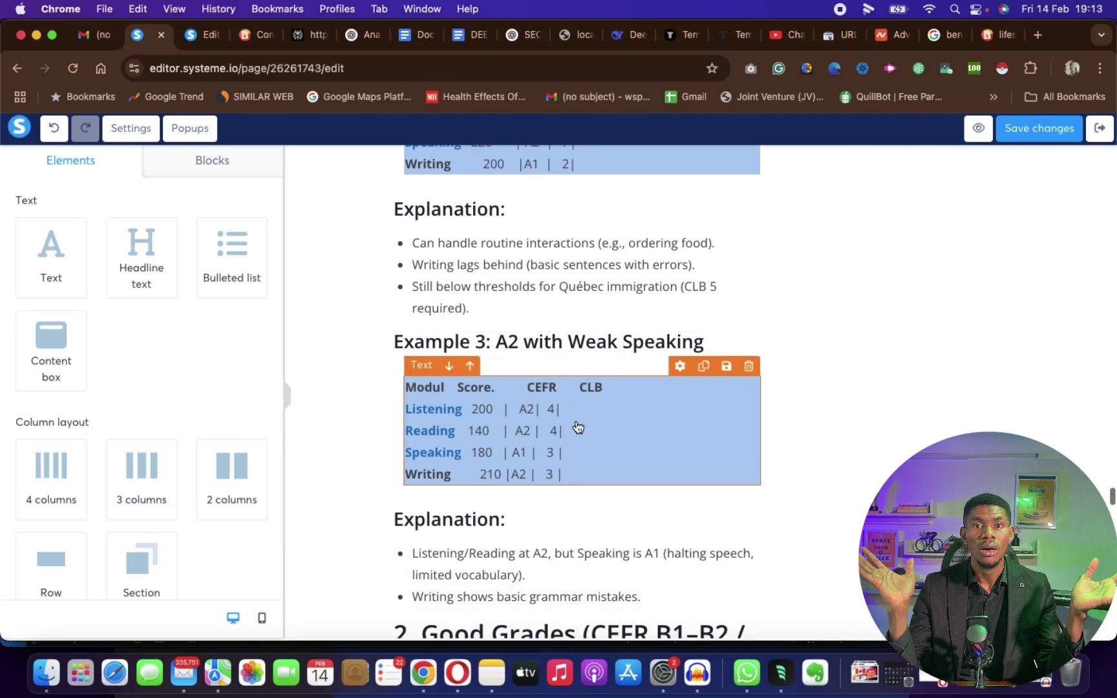
pyautogui.scroll(-8, 578, 427)
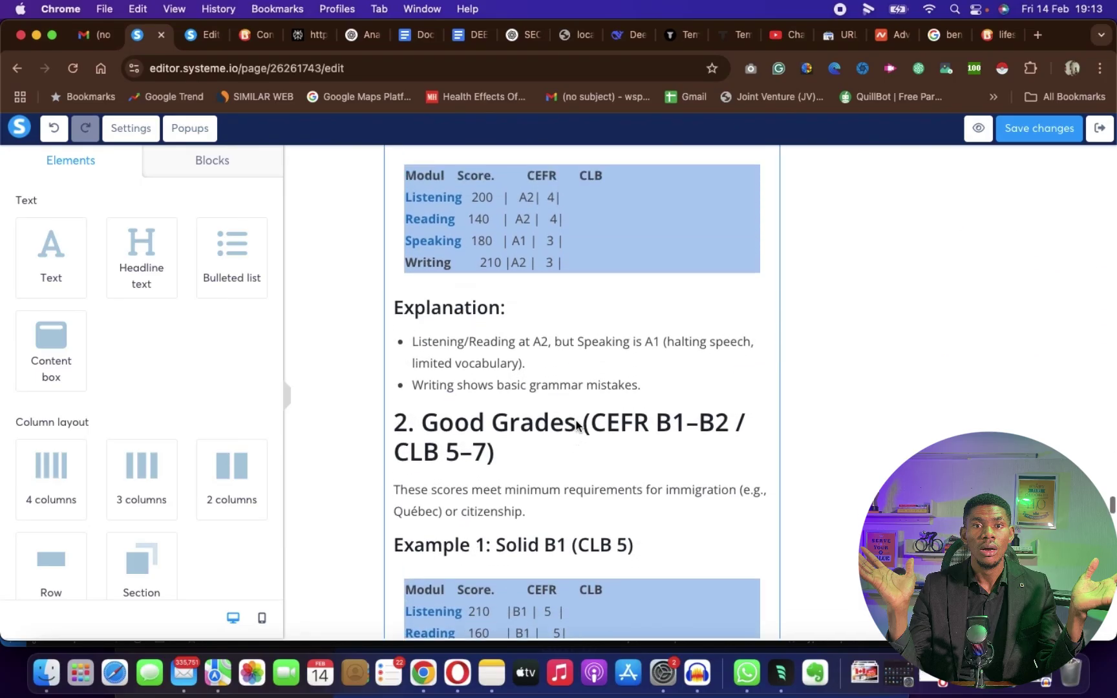
pyautogui.scroll(-20, 577, 426)
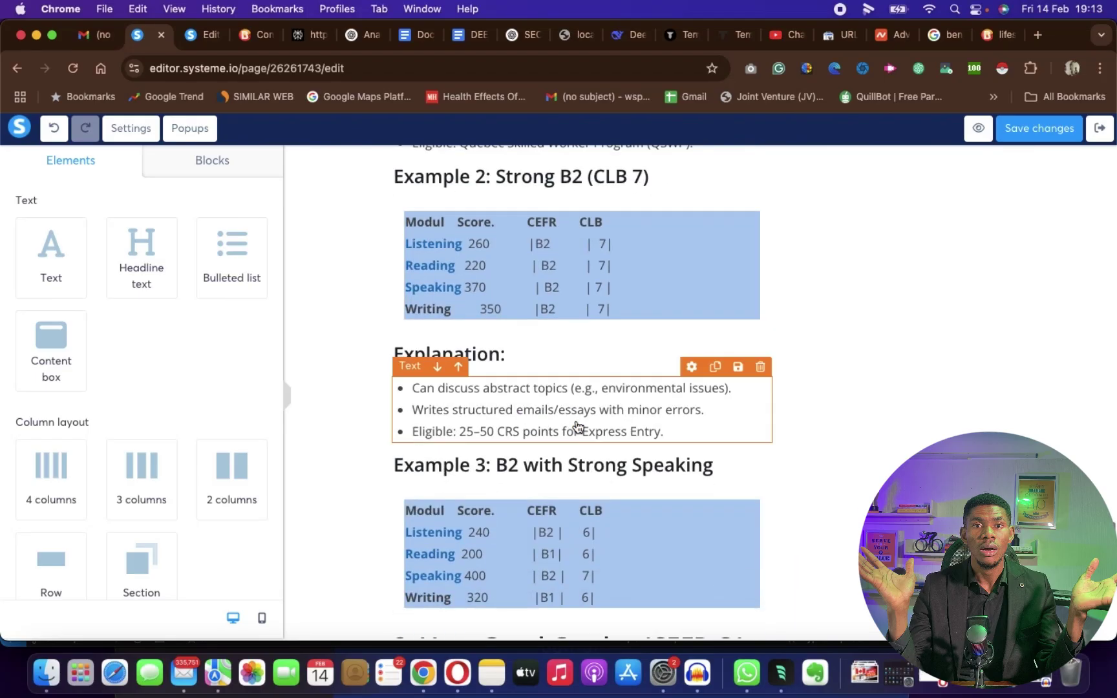
pyautogui.scroll(-20, 577, 426)
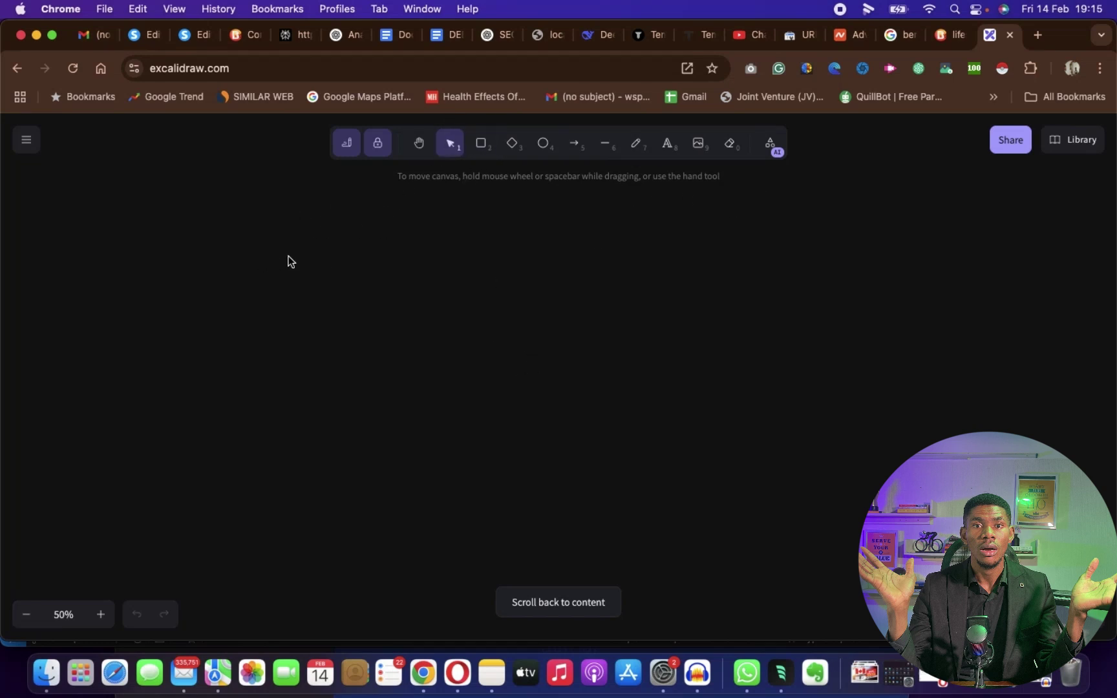
# - In Excalidraw, place the orange text "SEO SYSTEME.IO" as a title on the empty canvas, with a copy below it
pyautogui.moveTo(288, 261); pyautogui.dragTo(487, 566)
pyautogui.press('cmd+v')
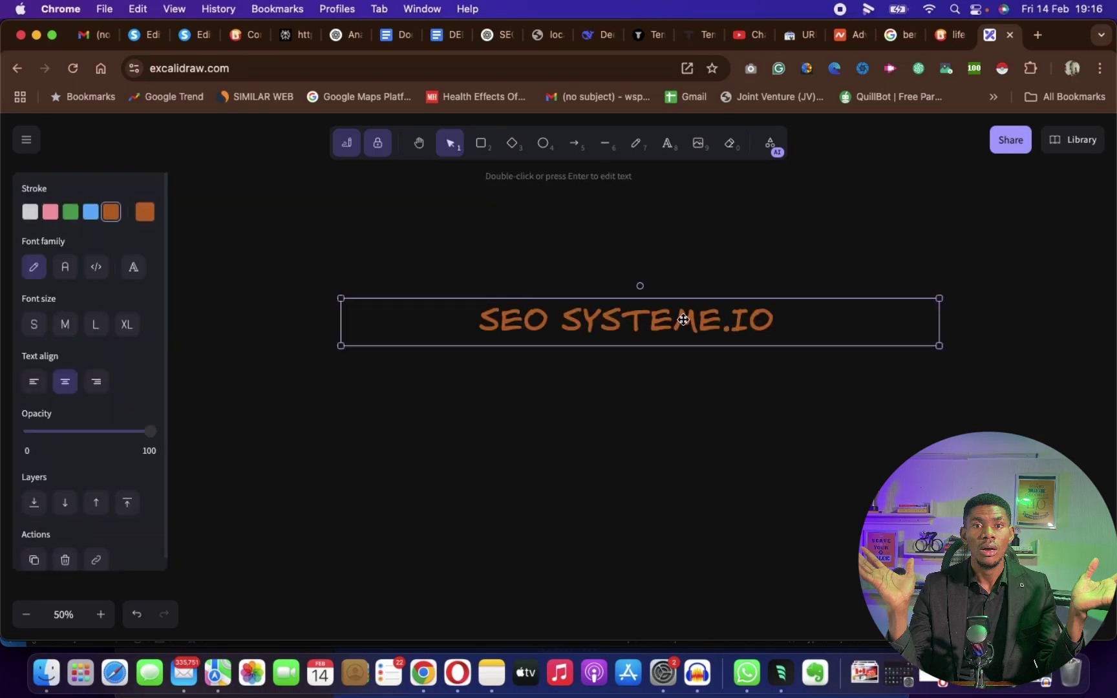
pyautogui.moveTo(684, 321); pyautogui.dragTo(643, 320)
pyautogui.write('SEO SYSTEME.IO')
# - Change the lower copy of the title to "1. SEO SETTINGS SYSTEME.IO" and reduce its font size
pyautogui.doubleClick(439, 425)
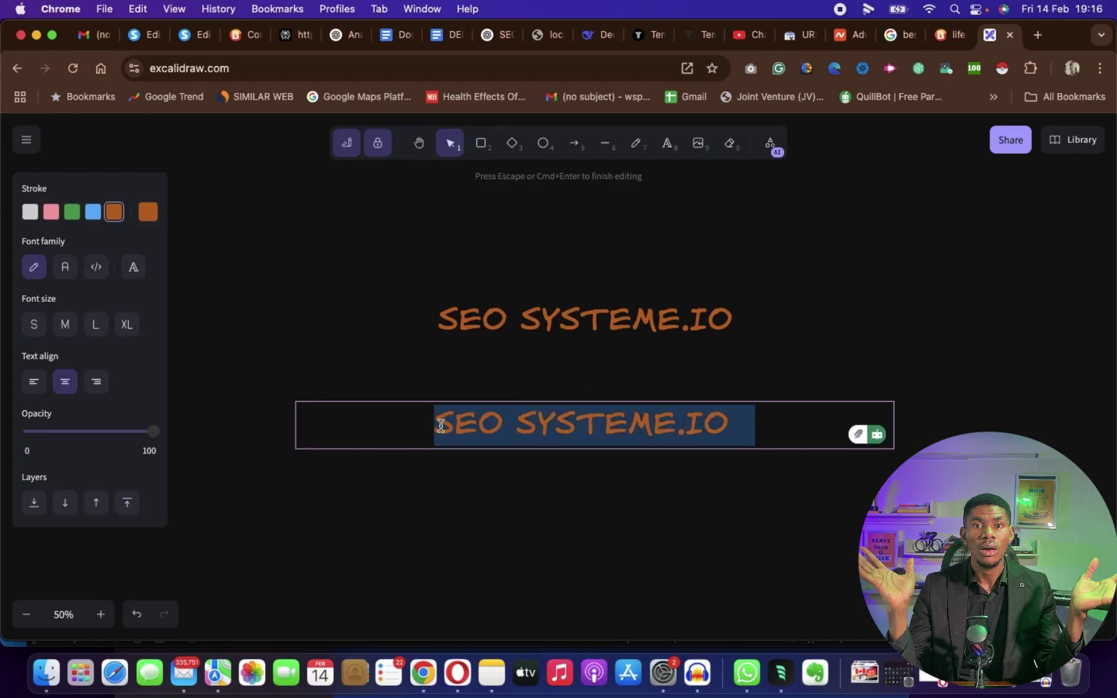
pyautogui.press('Home')
pyautogui.write('1.')
pyautogui.press('Right')
pyautogui.press('Right')
pyautogui.press('Right')
pyautogui.write('SETTING')
pyautogui.write('D')
pyautogui.press('BackSpace')
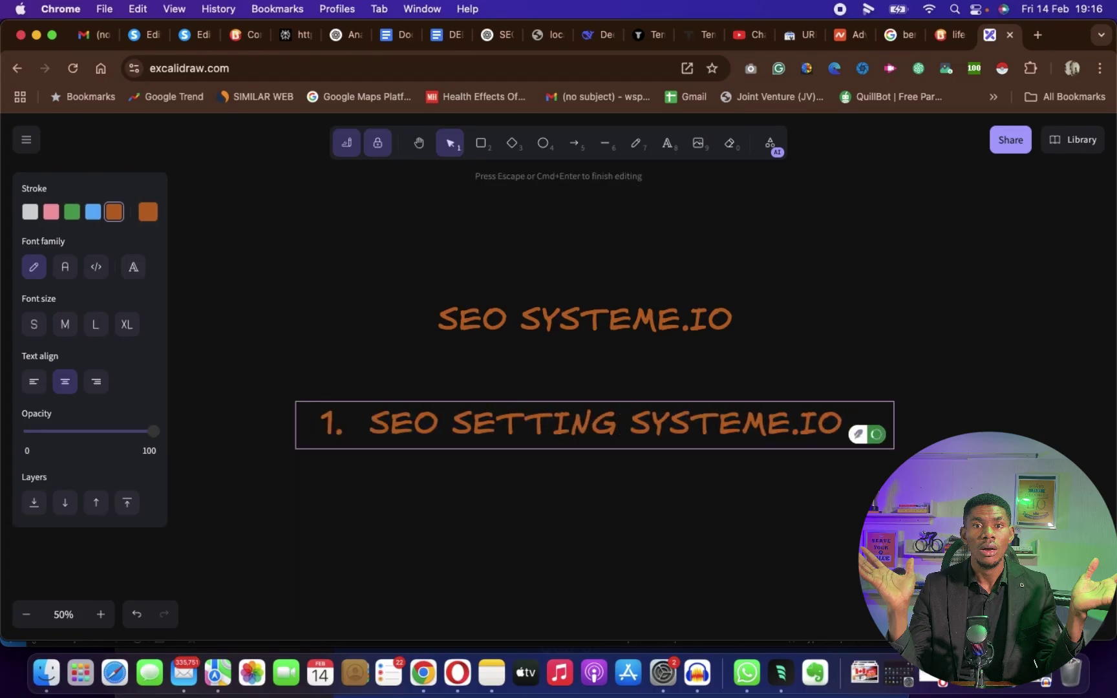
pyautogui.write('S')
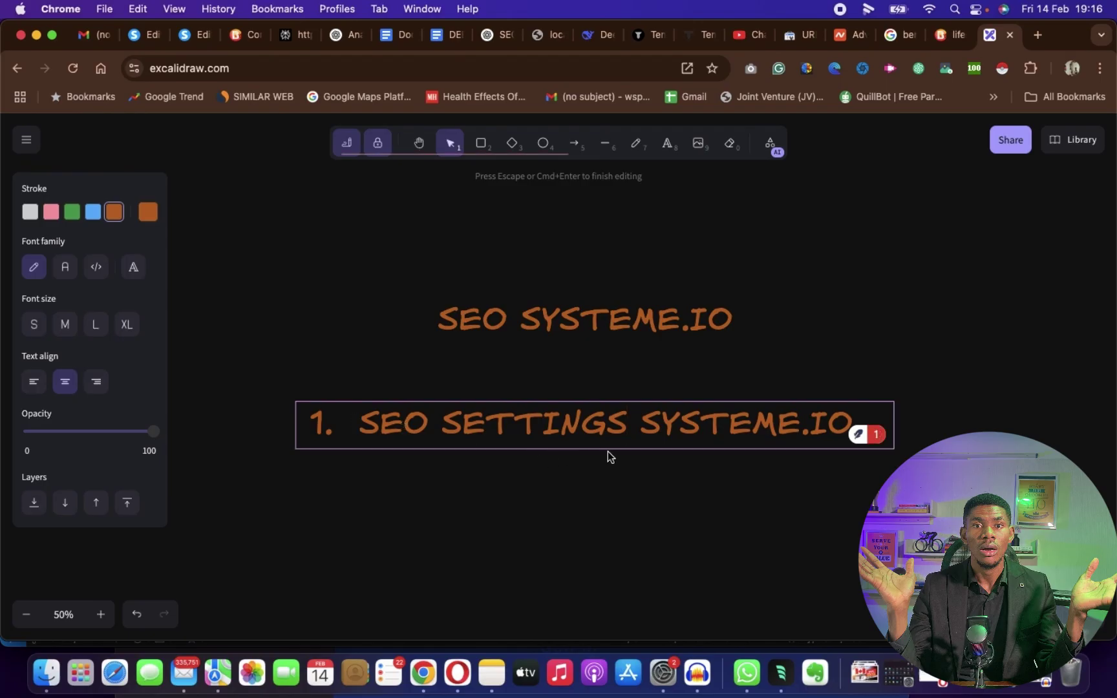
pyautogui.press('Escape')
pyautogui.press('super+shift+comma')
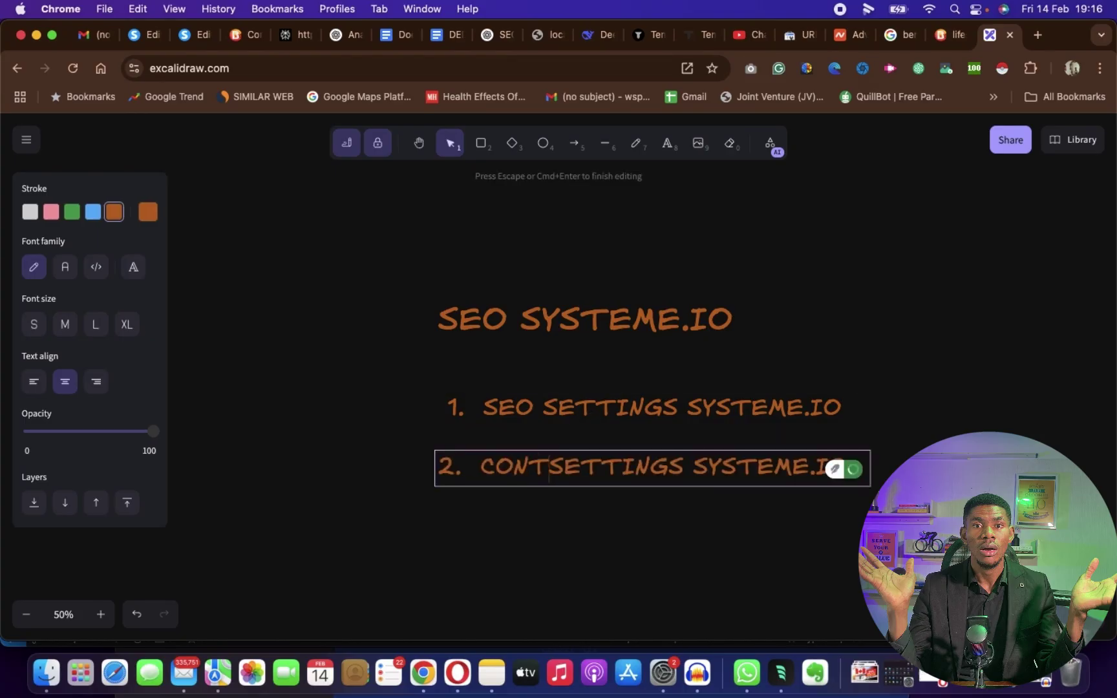
# - Complete the second list item's text as "2. CONTENT STRUCTURE", removing the leftover characters from the copied line
pyautogui.write('ENT STRUCTURE ME.IO')
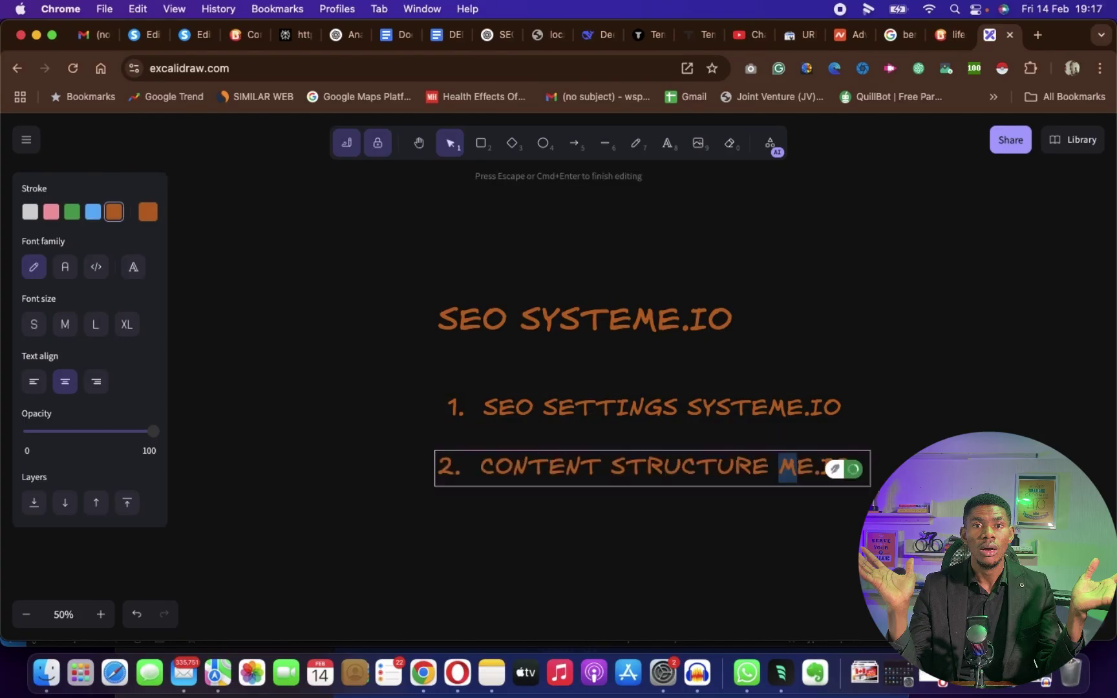
pyautogui.hotkey('shift', 'Right')
pyautogui.hotkey('shift', 'Right')
pyautogui.hotkey('shift', 'Right')
pyautogui.hotkey('shift', 'Right')
pyautogui.hotkey('shift', 'Right')
pyautogui.press('BackSpace')
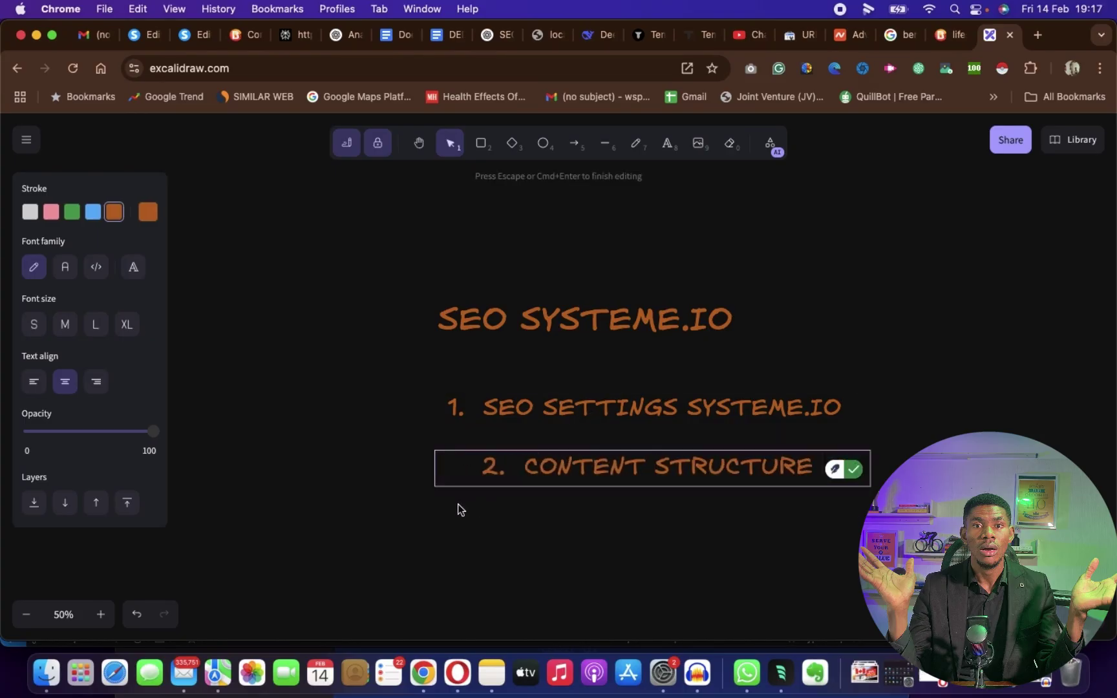
pyautogui.click(562, 536)
# - Shift both numbered items leftward so they sit centred beneath the "SEO SYSTEME.IO" title
pyautogui.scroll(5, 563, 534)
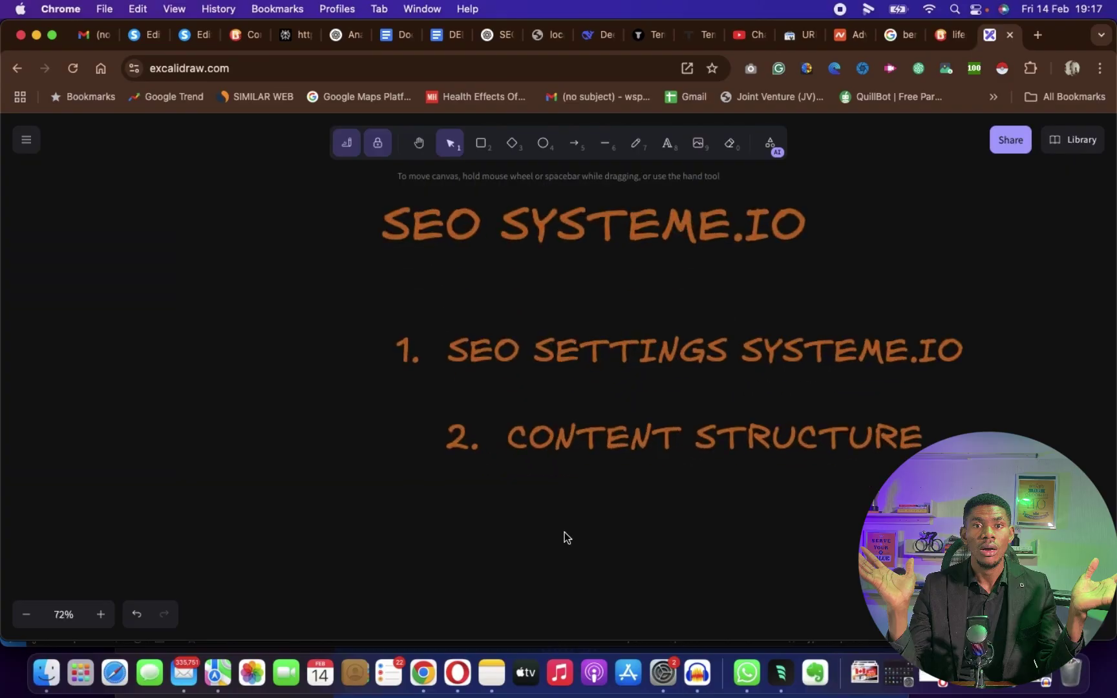
pyautogui.scroll(-2, 488, 630)
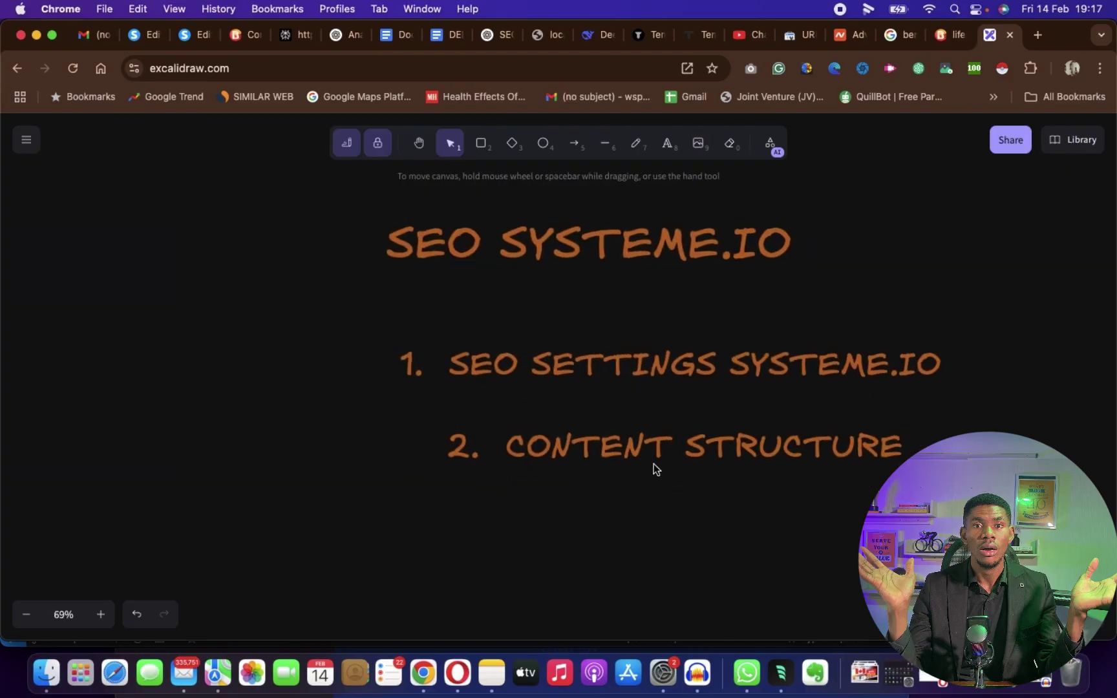
pyautogui.moveTo(616, 361); pyautogui.dragTo(574, 362)
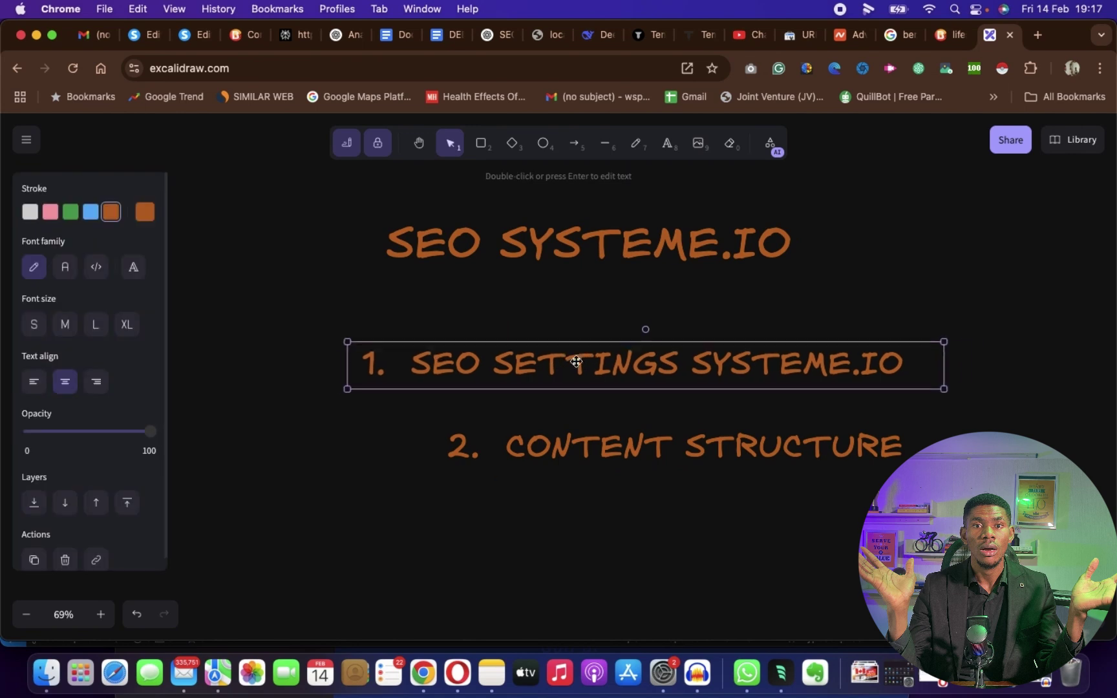
pyautogui.moveTo(672, 460); pyautogui.dragTo(614, 462)
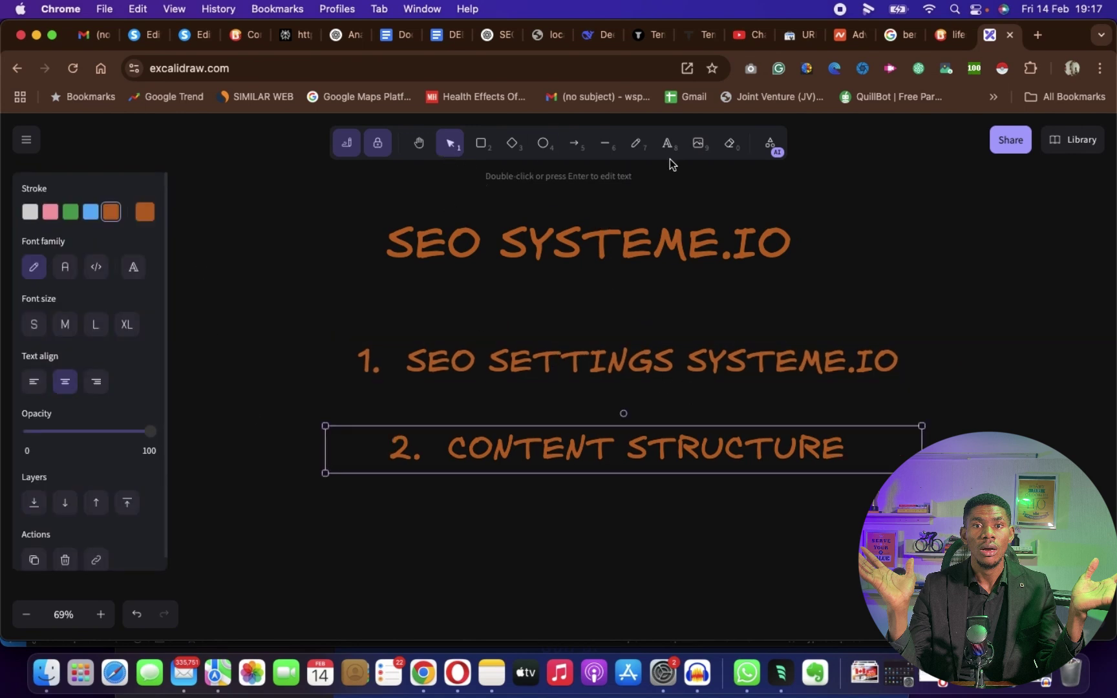
# - Sketch freehand "H1", "H2" and an outlined shape beside them below the "CONTENT STRUCTURE" item
pyautogui.click(636, 143)
pyautogui.moveTo(455, 528)
pyautogui.mouseDown()
pyautogui.moveTo(458, 581)
pyautogui.moveTo(480, 551)
pyautogui.moveTo(529, 568)
pyautogui.mouseUp()
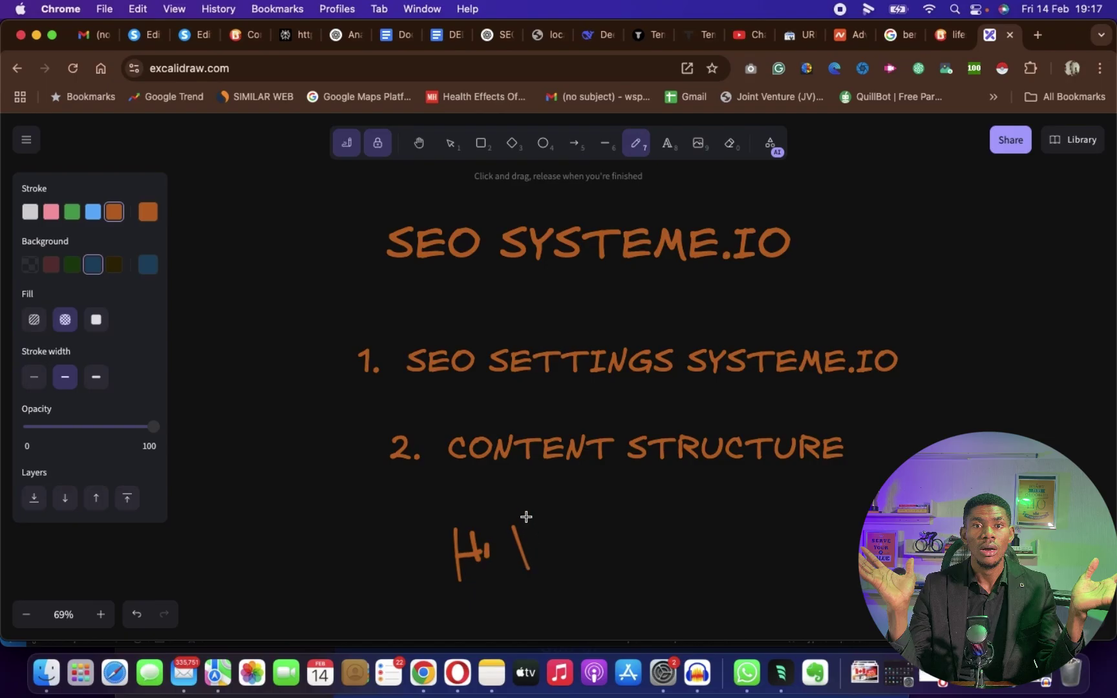
pyautogui.moveTo(526, 516)
pyautogui.mouseDown()
pyautogui.moveTo(544, 578)
pyautogui.moveTo(540, 553)
pyautogui.moveTo(559, 579)
pyautogui.moveTo(587, 577)
pyautogui.mouseUp()
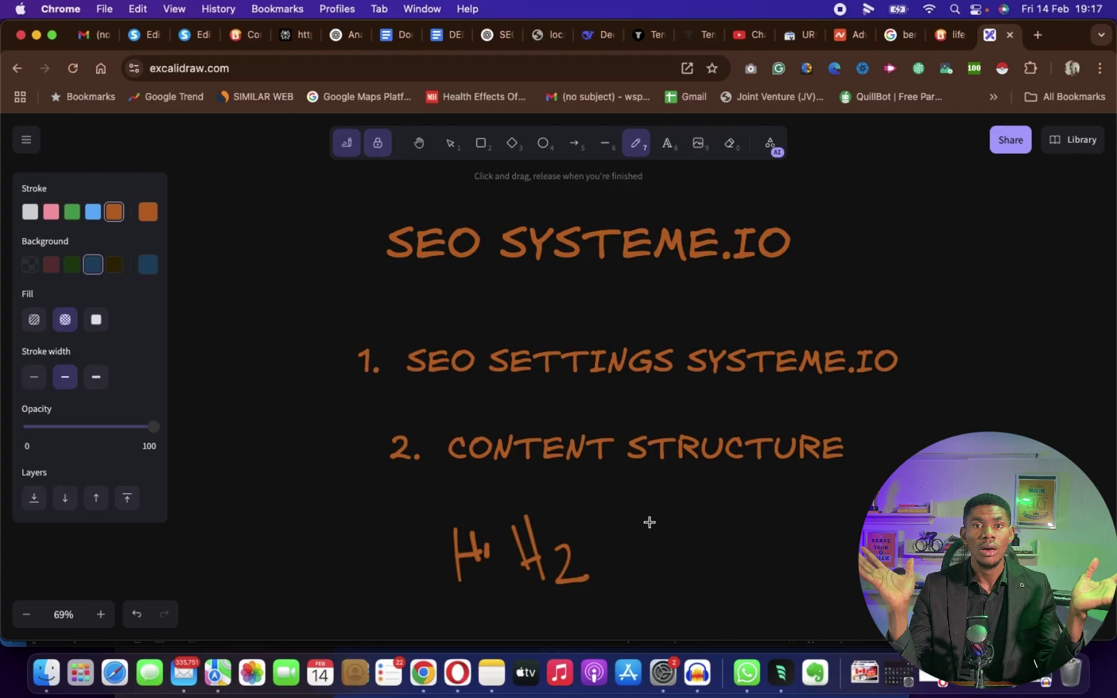
pyautogui.moveTo(649, 521)
pyautogui.mouseDown()
pyautogui.moveTo(645, 544)
pyautogui.moveTo(805, 546)
pyautogui.moveTo(600, 527)
pyautogui.mouseUp()
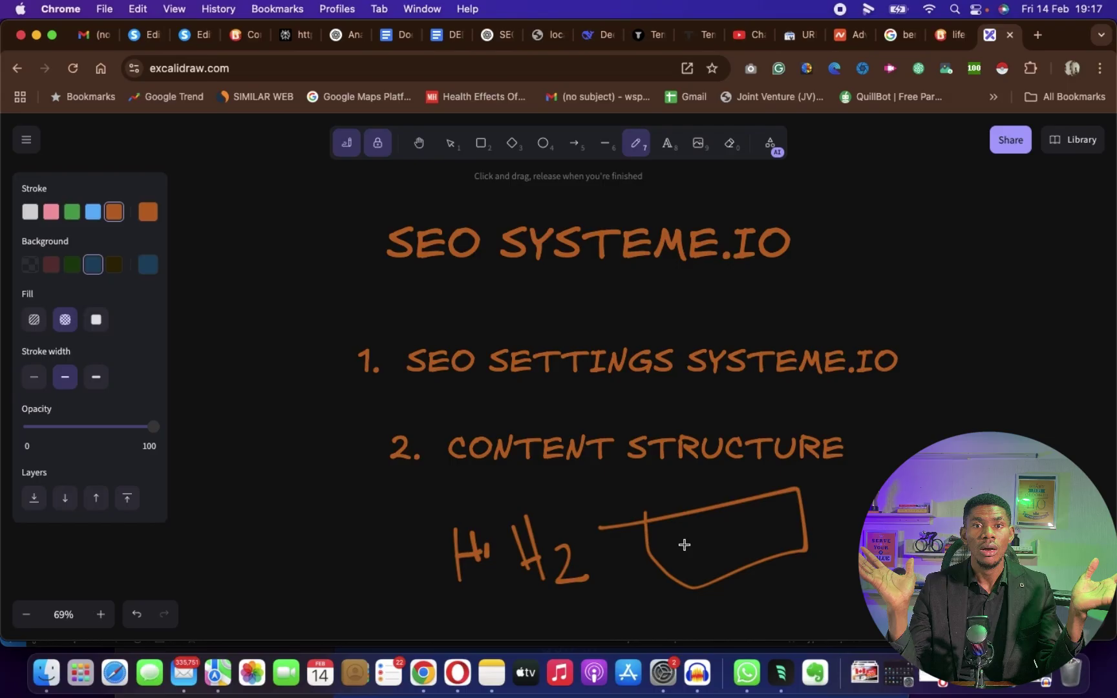
# - Delete all the freehand sketches below the "CONTENT STRUCTURE" item
pyautogui.click(453, 145)
pyautogui.moveTo(874, 551)
pyautogui.mouseDown()
pyautogui.moveTo(436, 499)
pyautogui.moveTo(387, 535)
pyautogui.moveTo(374, 604)
pyautogui.mouseUp()
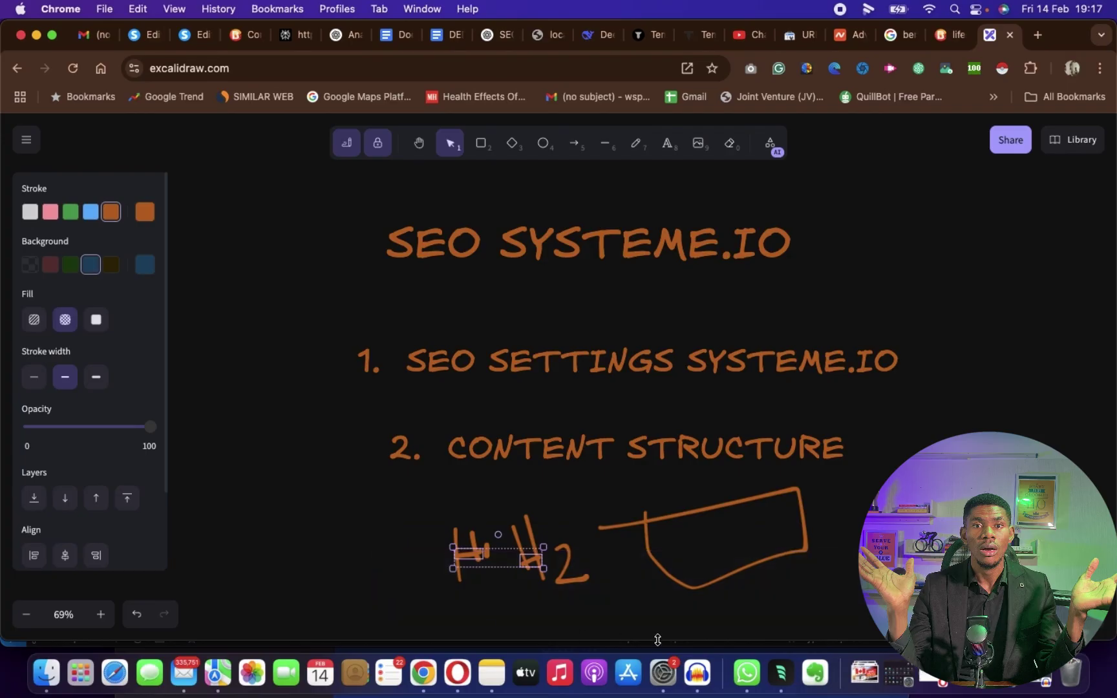
pyautogui.click(798, 636)
pyautogui.moveTo(852, 603)
pyautogui.mouseDown()
pyautogui.moveTo(588, 476)
pyautogui.moveTo(371, 472)
pyautogui.mouseUp()
pyautogui.press('Delete')
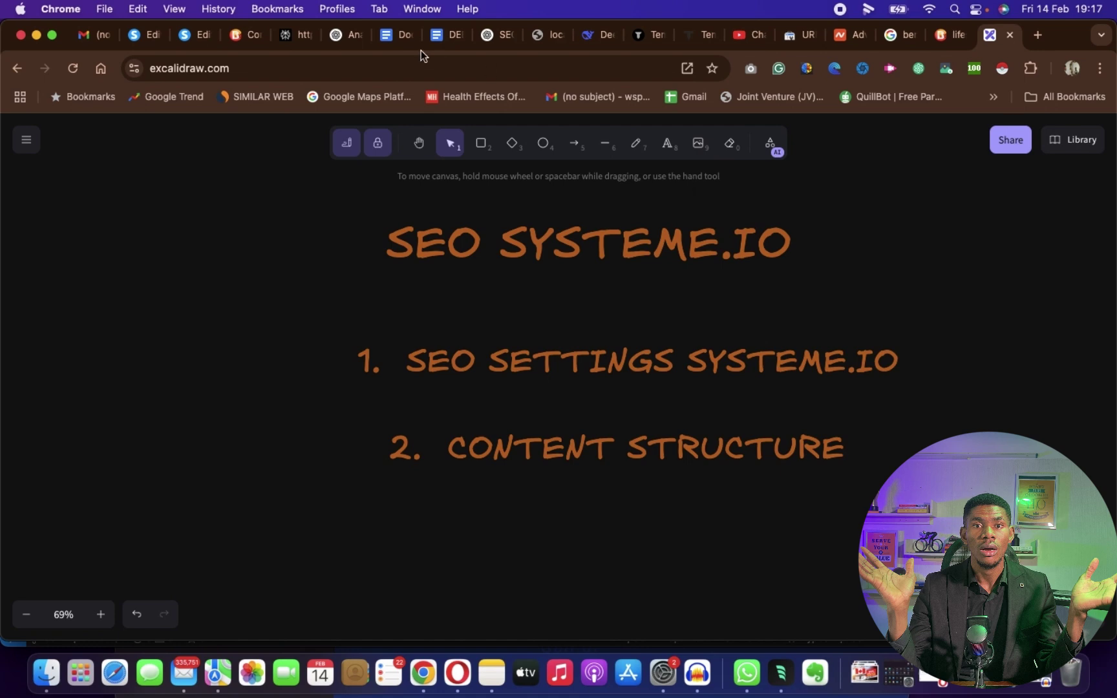
# - Switch back to the post in the systeme.io editor and review its score example sections up to "Example 1: Beginner (A1)"
pyautogui.click(154, 37)
pyautogui.scroll(-5, 697, 394)
pyautogui.scroll(10, 696, 394)
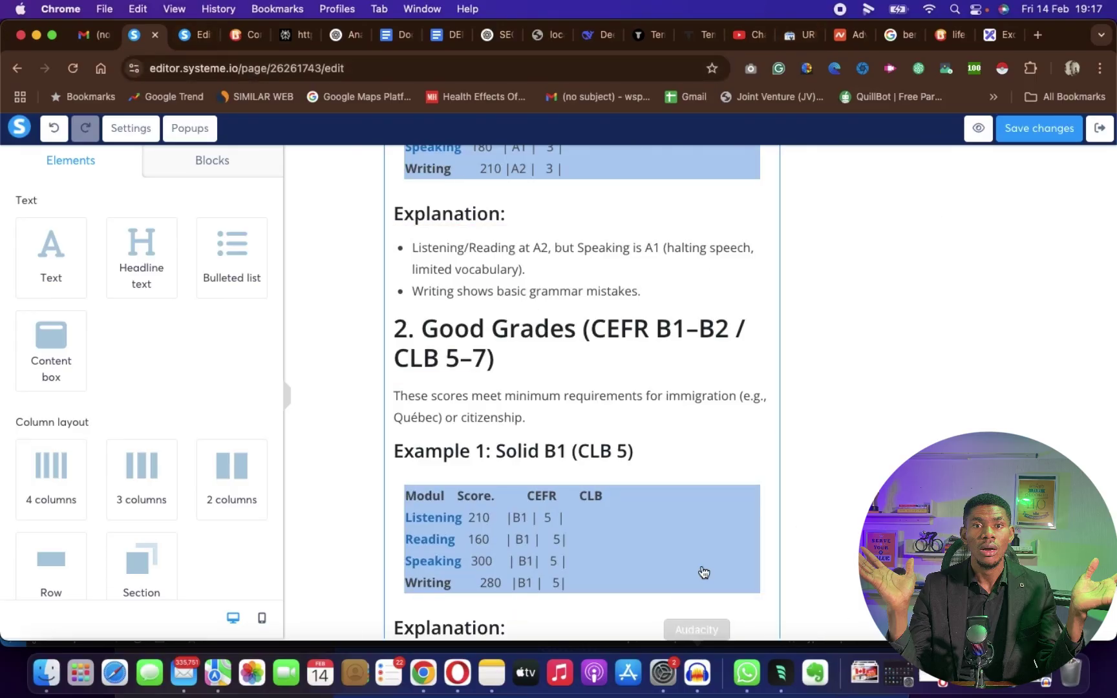
pyautogui.scroll(10, 738, 481)
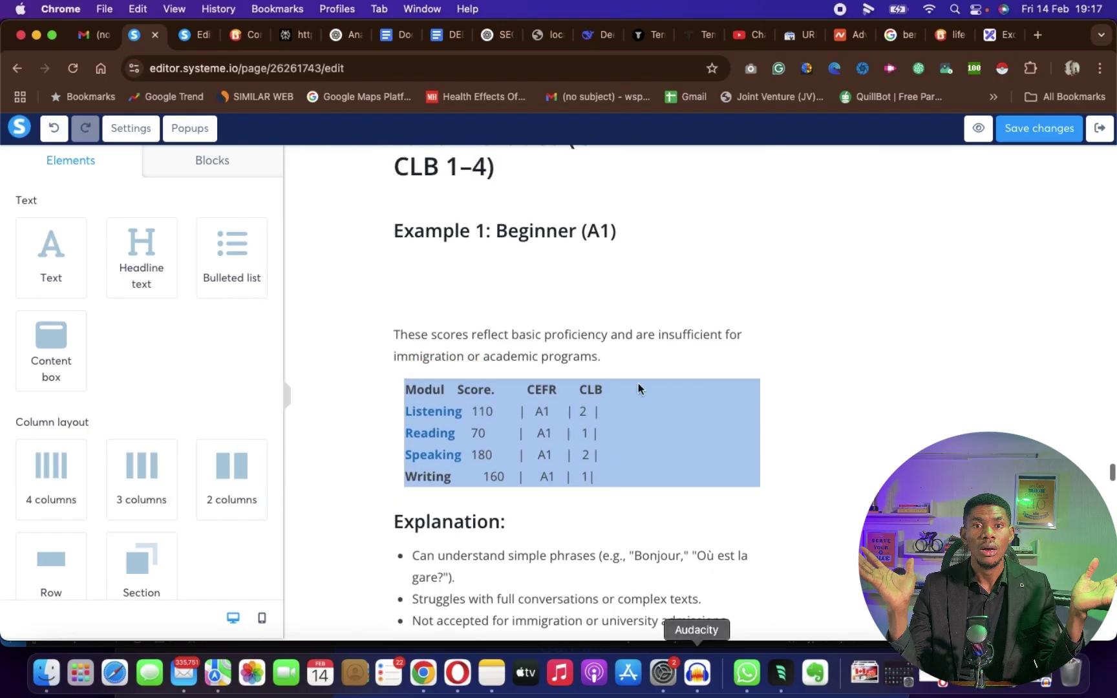
# - Switch to Excalidraw and place a copy of the "CONTENT STRUCTURE" item below the original
pyautogui.click(1004, 36)
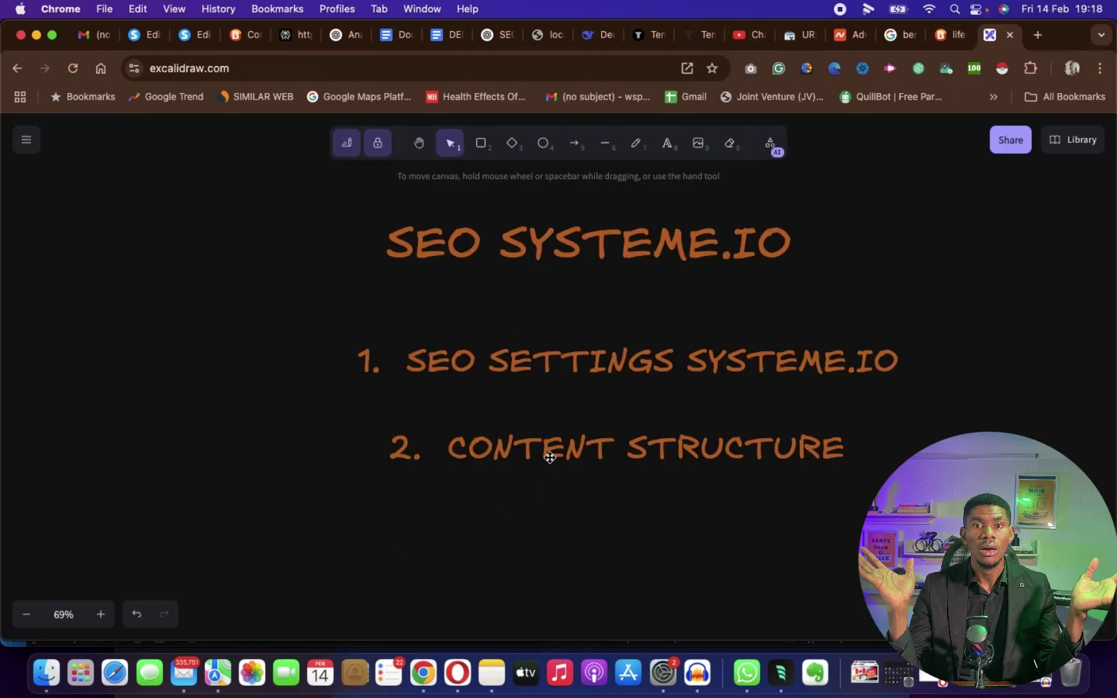
pyautogui.click(550, 458)
pyautogui.press('super+c')
pyautogui.press('super+v')
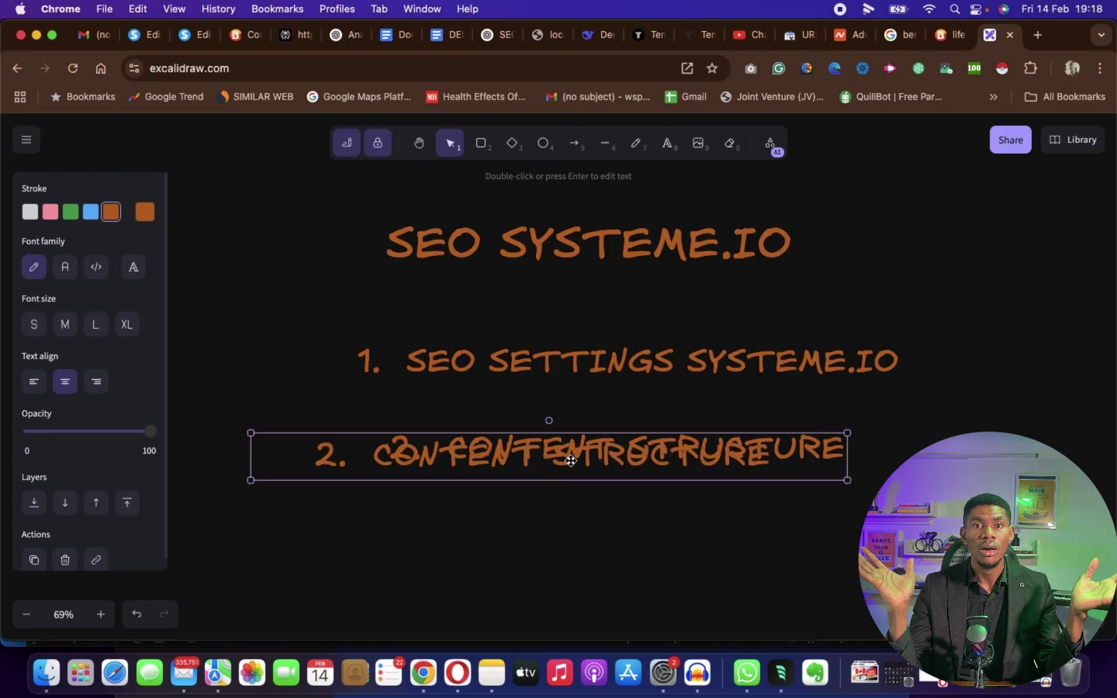
pyautogui.moveTo(570, 459); pyautogui.dragTo(633, 555)
# - Change the copied item's wording to "CONTENT QUALITY"
pyautogui.write('I')
pyautogui.write('TY')
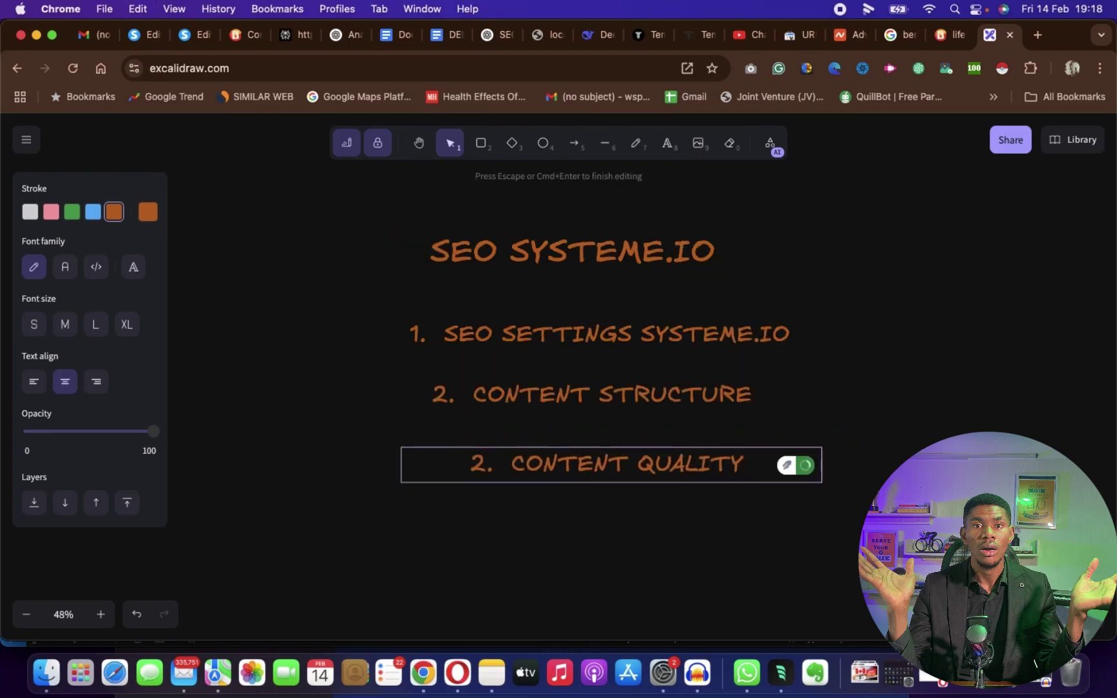
pyautogui.press('Escape')
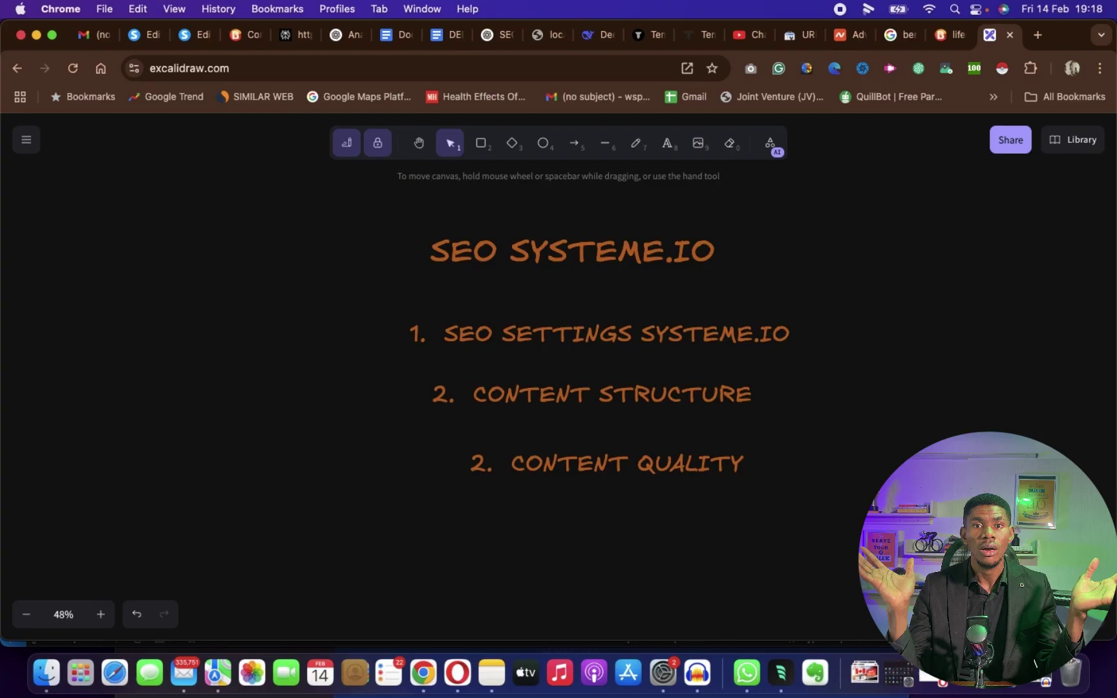
# - Switch to the TEF scoring post in the systeme.io editor and review its table of contents, introduction and section content
pyautogui.click(145, 38)
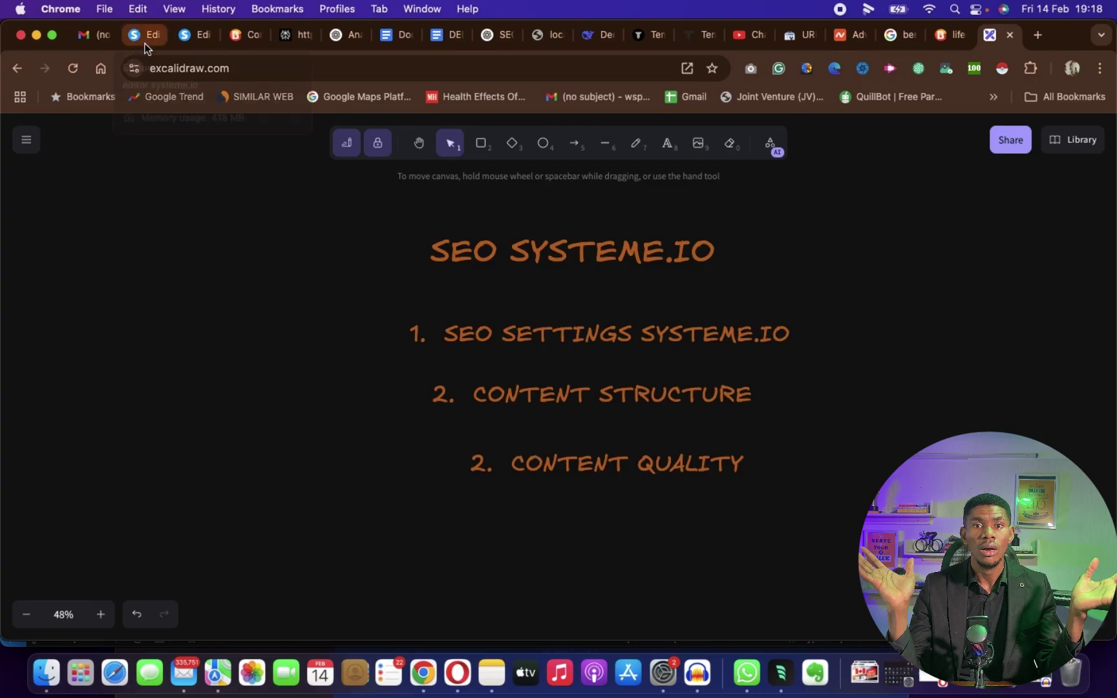
pyautogui.scroll(5, 666, 487)
pyautogui.scroll(-20, 667, 487)
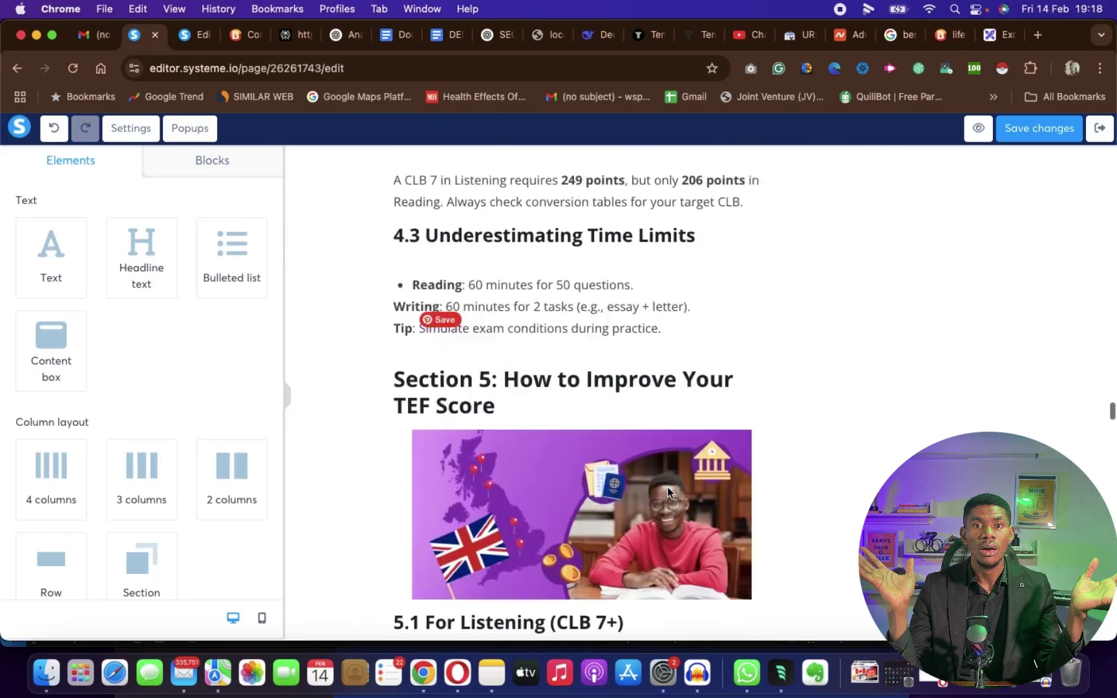
pyautogui.scroll(15, 666, 487)
pyautogui.scroll(20, 670, 493)
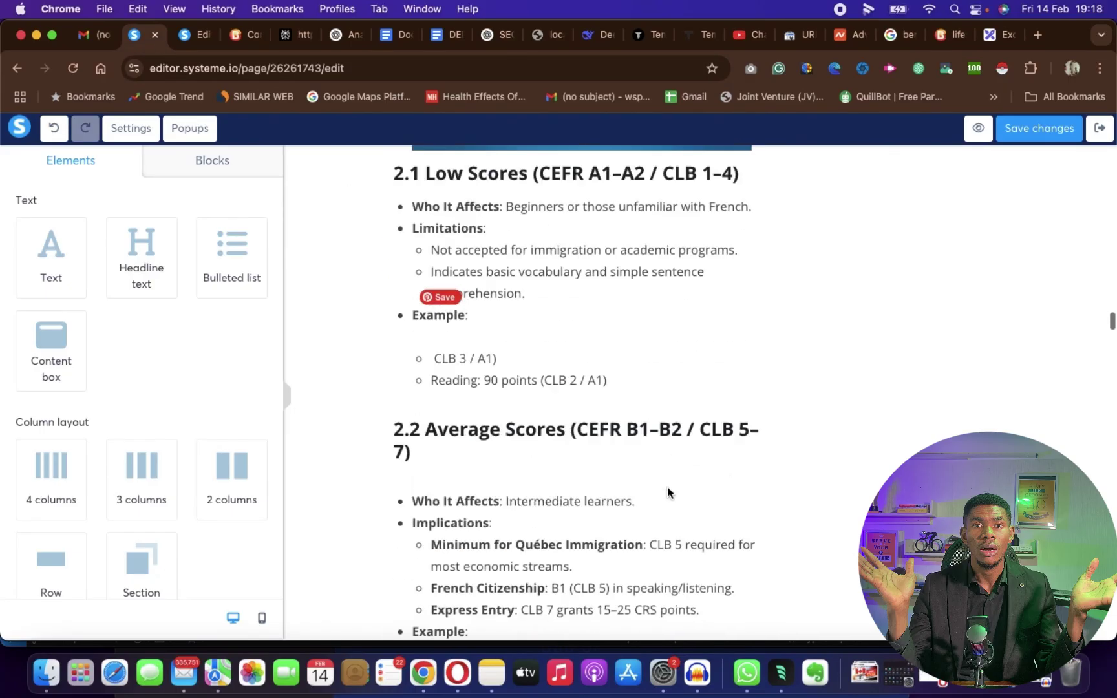
pyautogui.scroll(5, 670, 494)
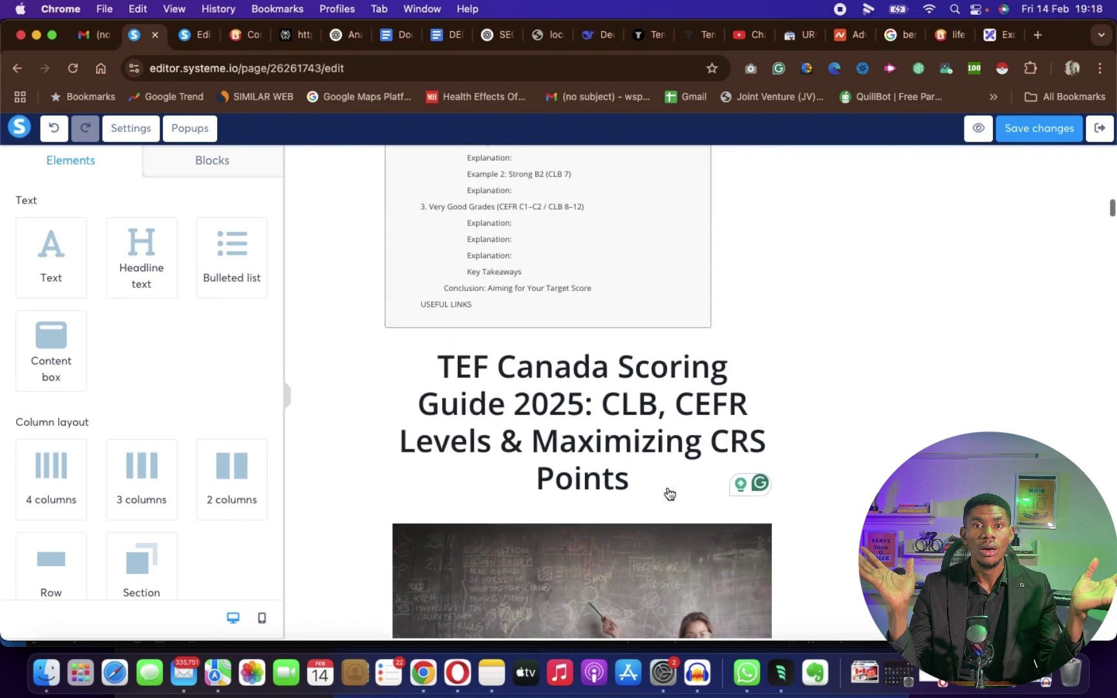
pyautogui.scroll(10, 670, 494)
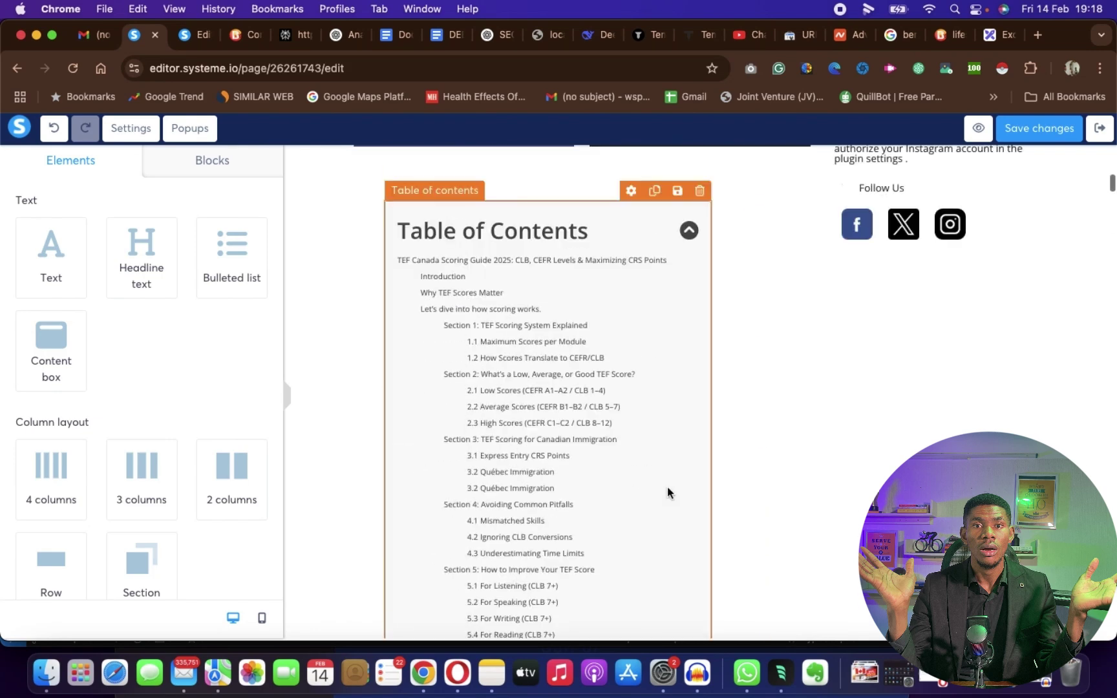
pyautogui.scroll(-15, 592, 367)
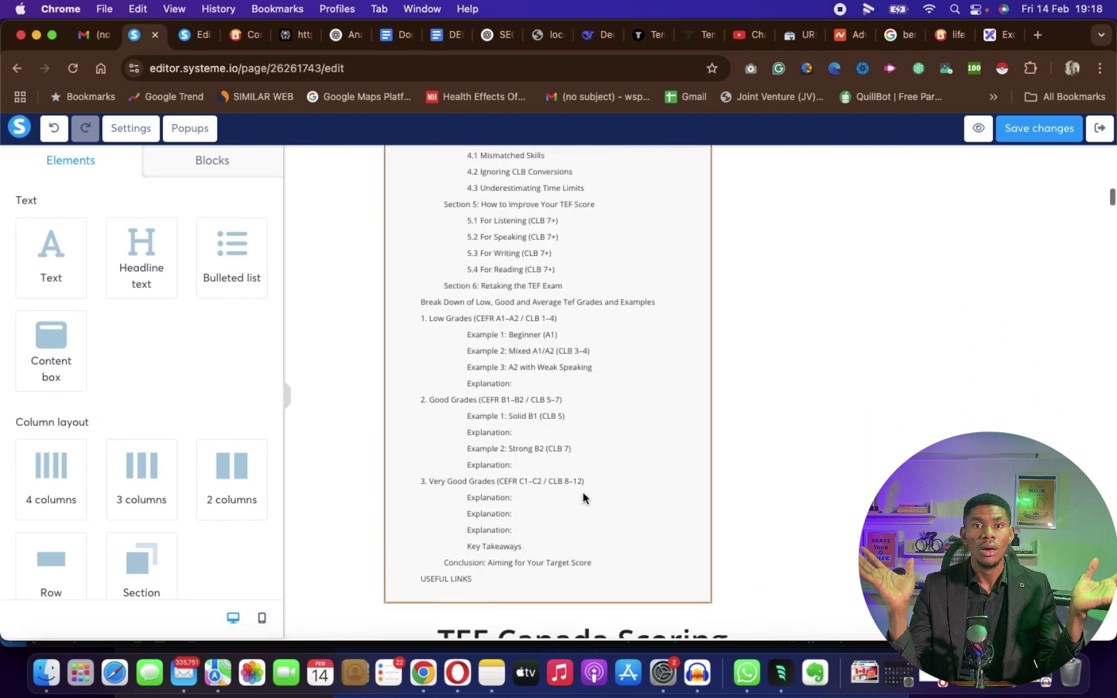
pyautogui.scroll(-10, 582, 496)
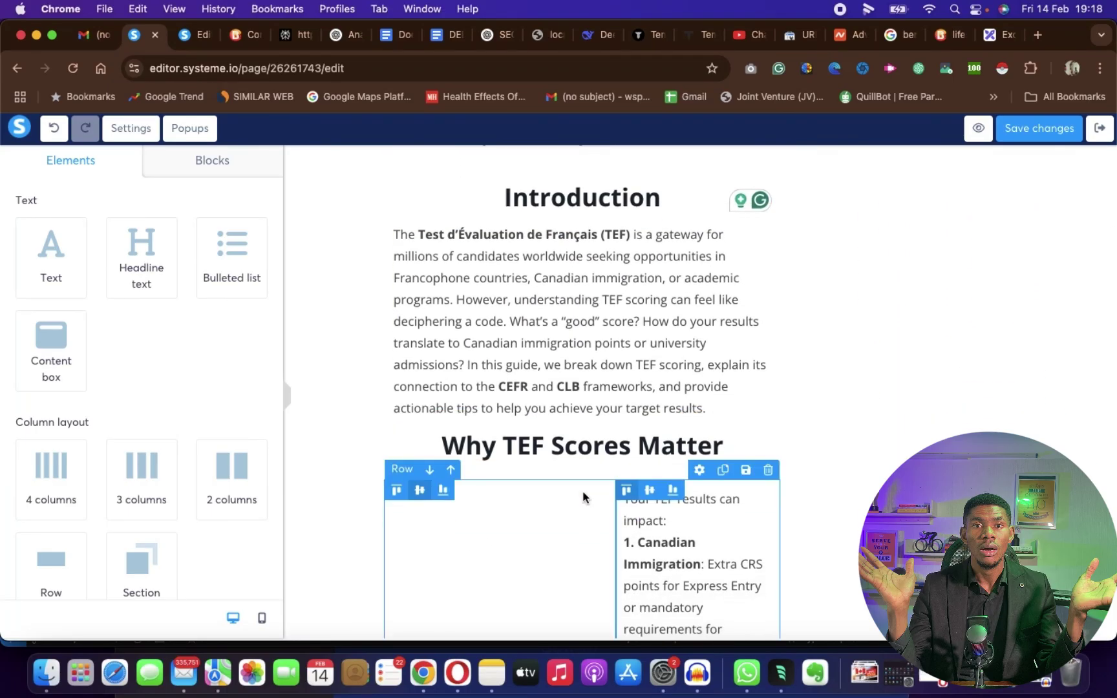
pyautogui.scroll(-10, 582, 496)
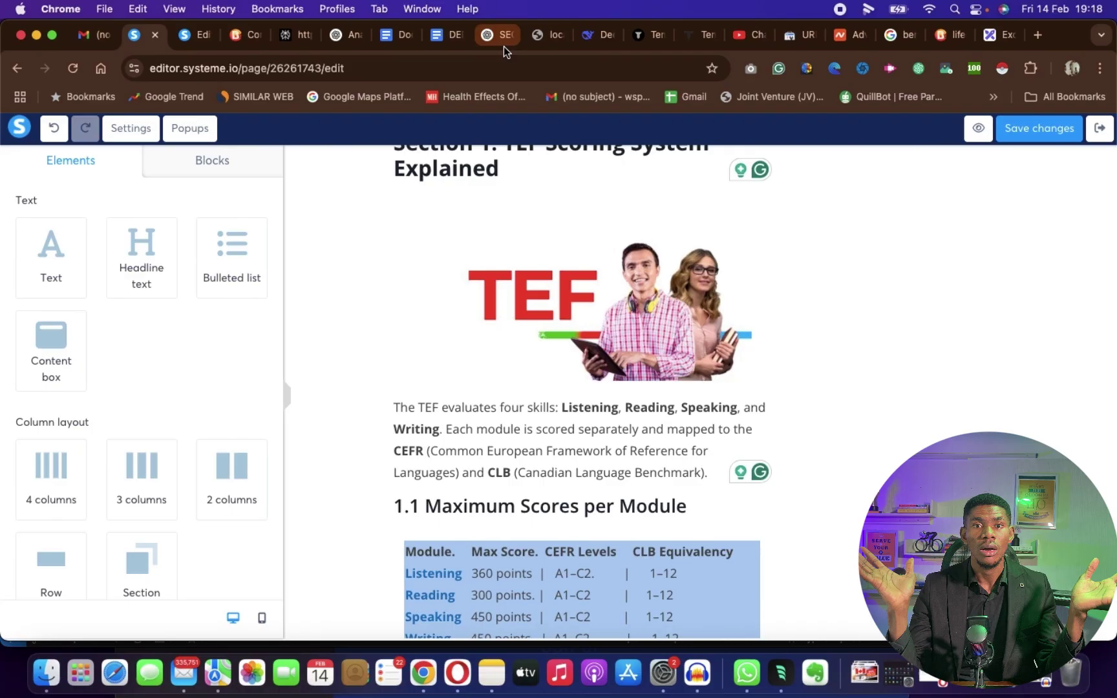
# - Look over the on-page SEO recommendations in the ChatGPT conversation and the TEF keyword lists in the DeepSeek chat
pyautogui.click(503, 42)
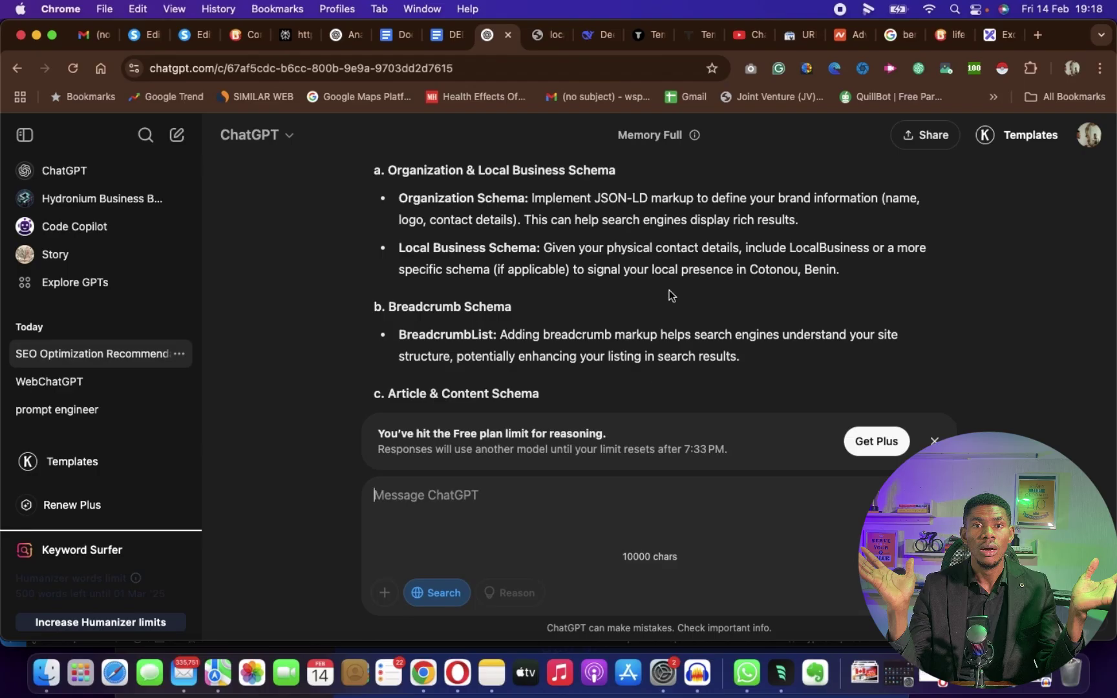
pyautogui.scroll(3, 669, 290)
pyautogui.scroll(5, 634, 290)
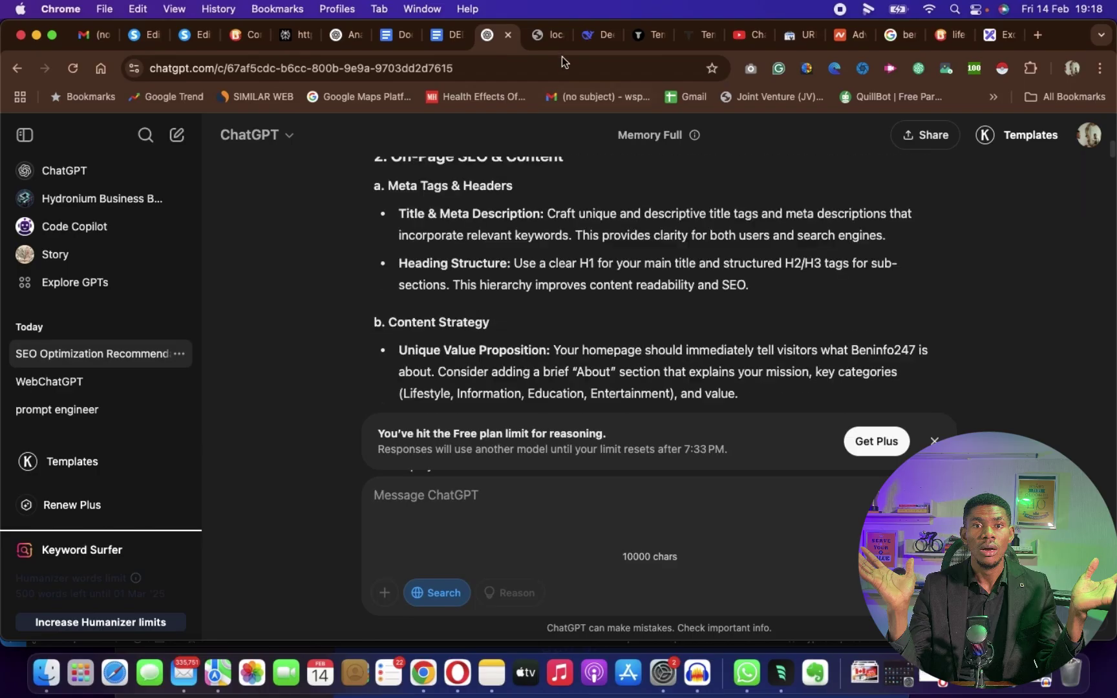
pyautogui.click(592, 36)
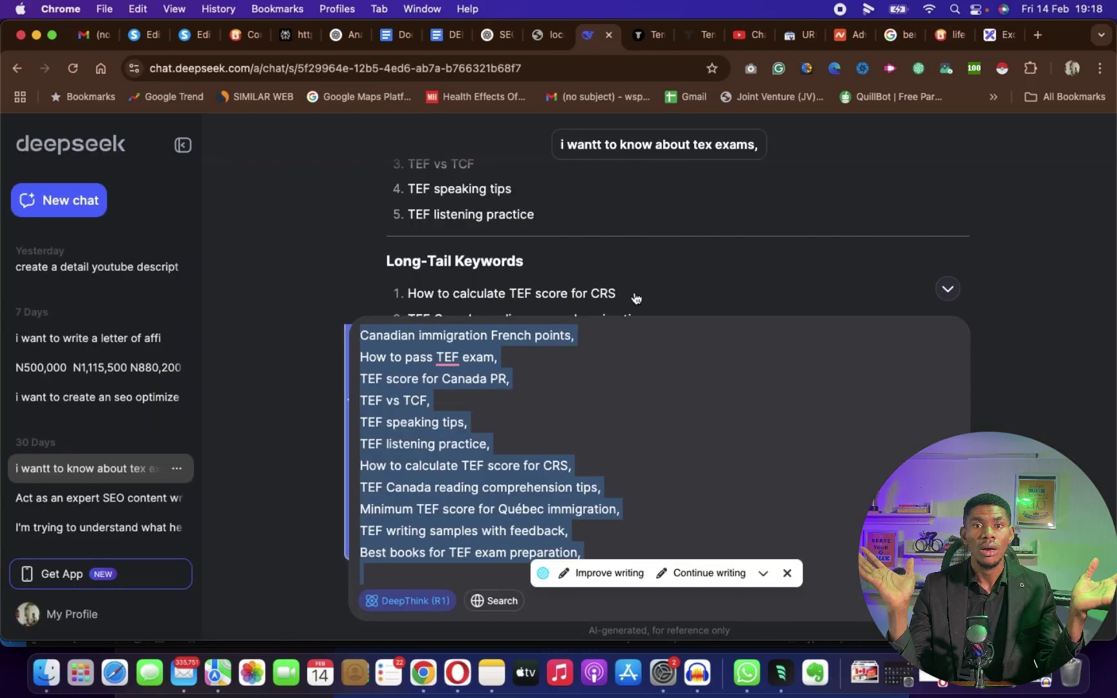
pyautogui.click(685, 453)
pyautogui.scroll(10, 745, 296)
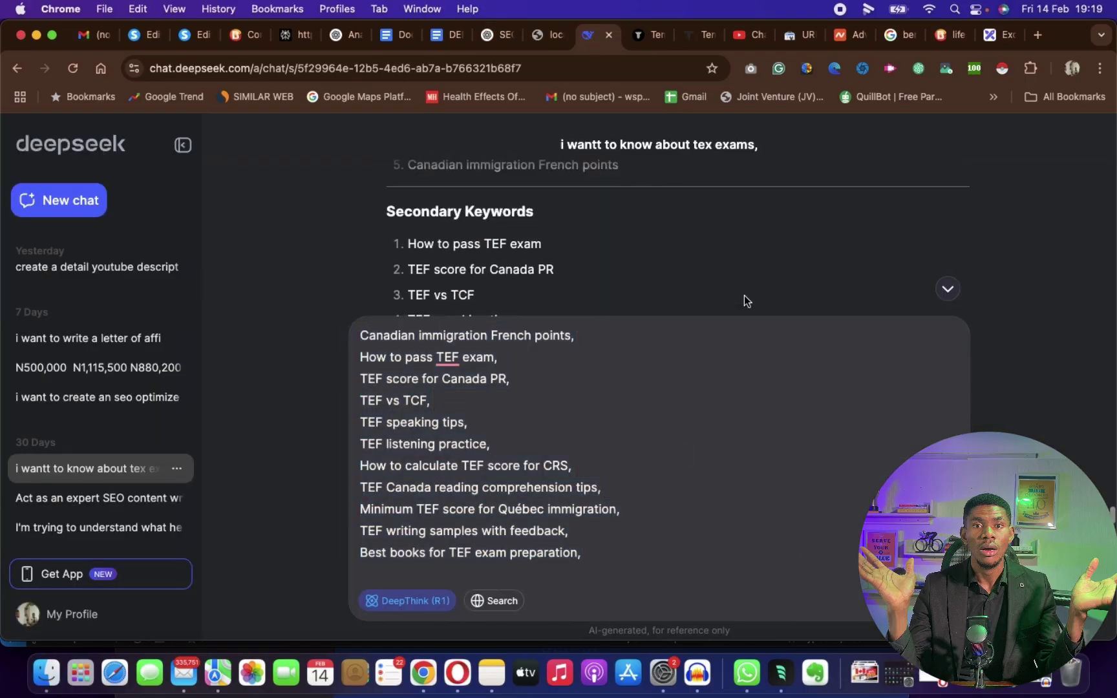
pyautogui.scroll(2, 745, 296)
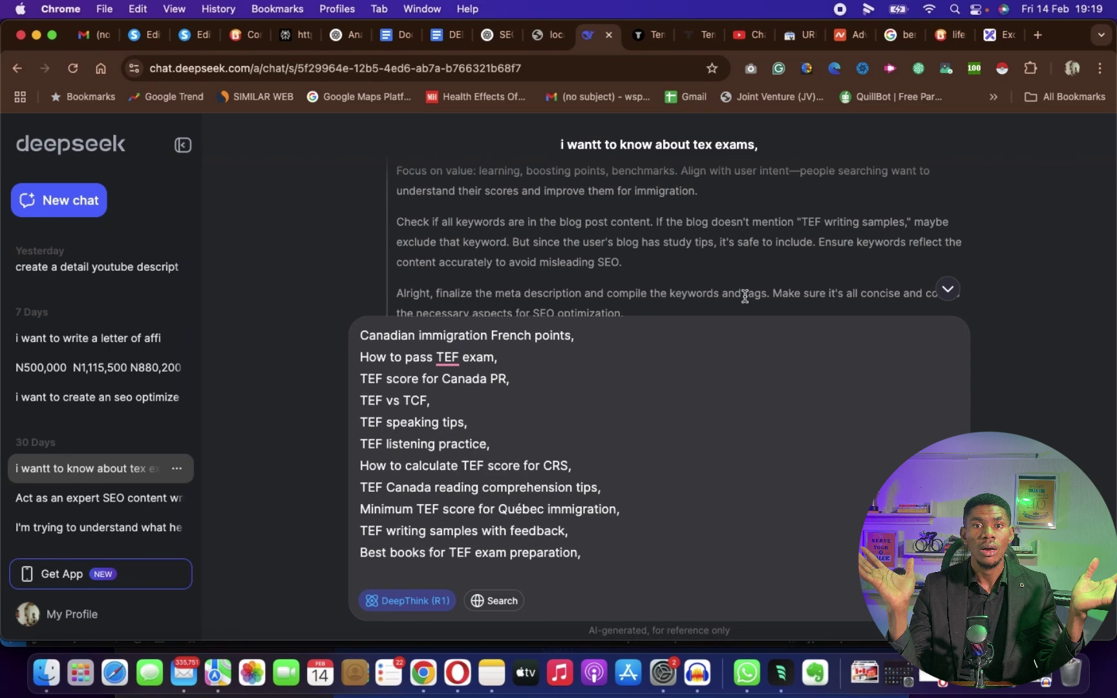
# - Return to the Excalidraw outline and select the "CONTENT QUALITY" item
pyautogui.click(150, 45)
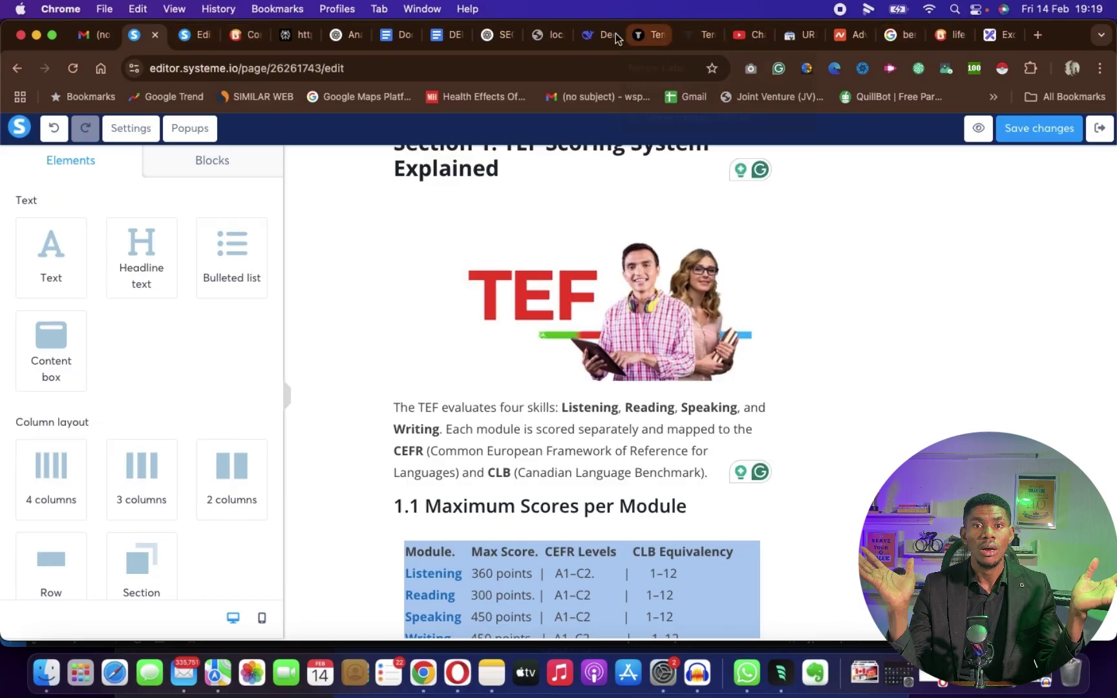
pyautogui.click(1002, 40)
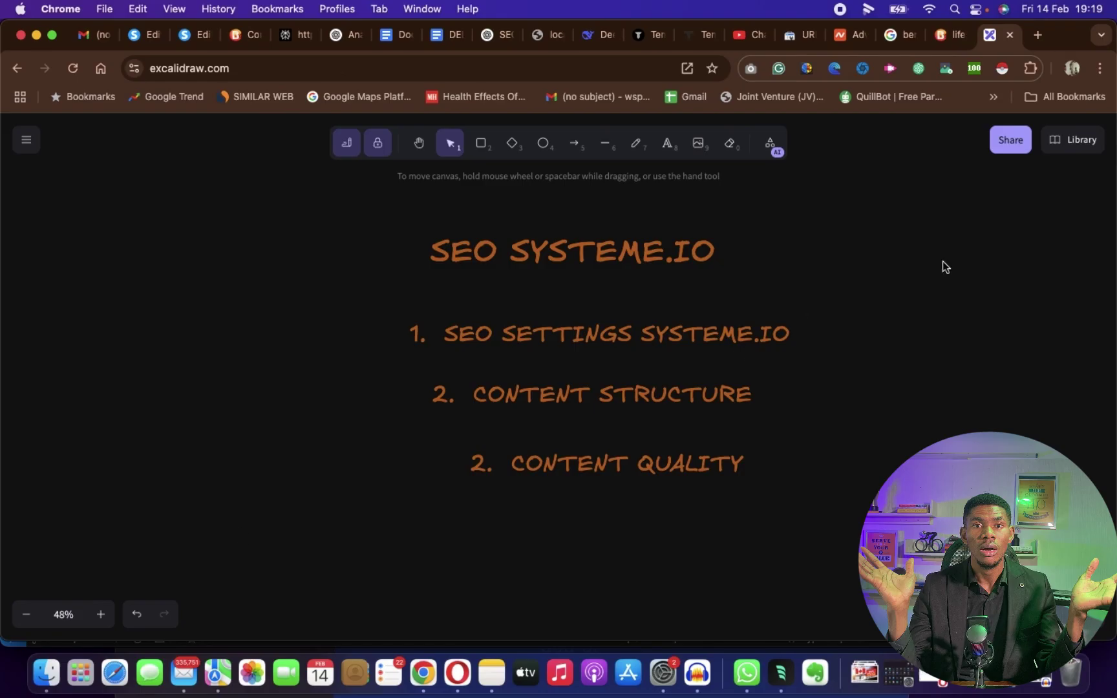
pyautogui.click(599, 475)
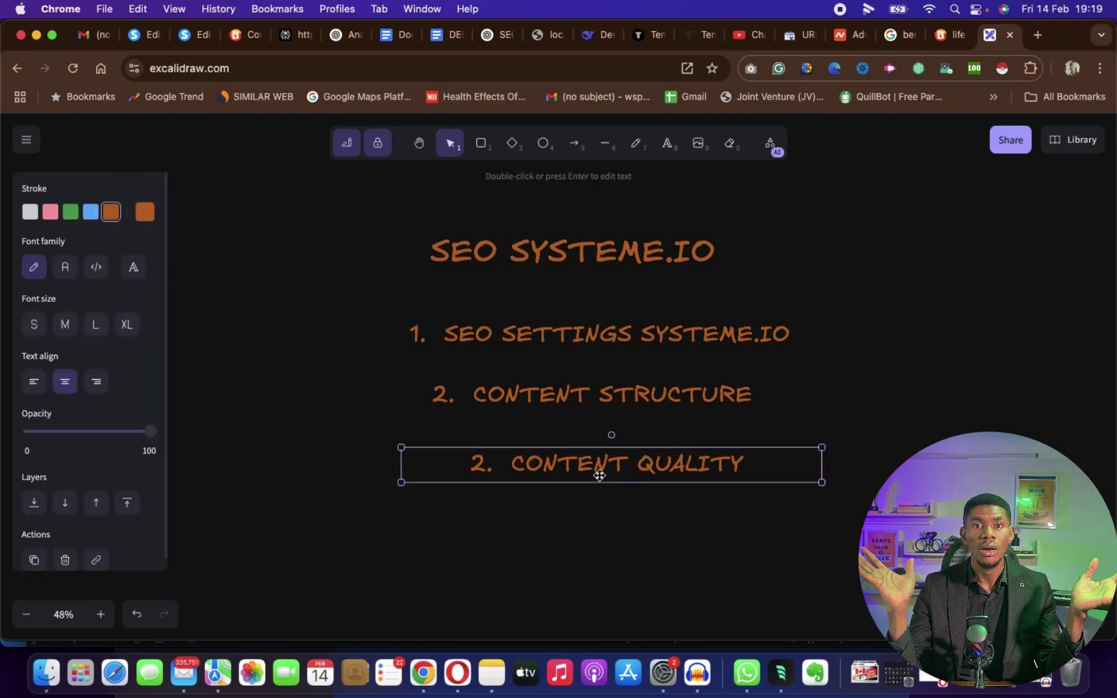